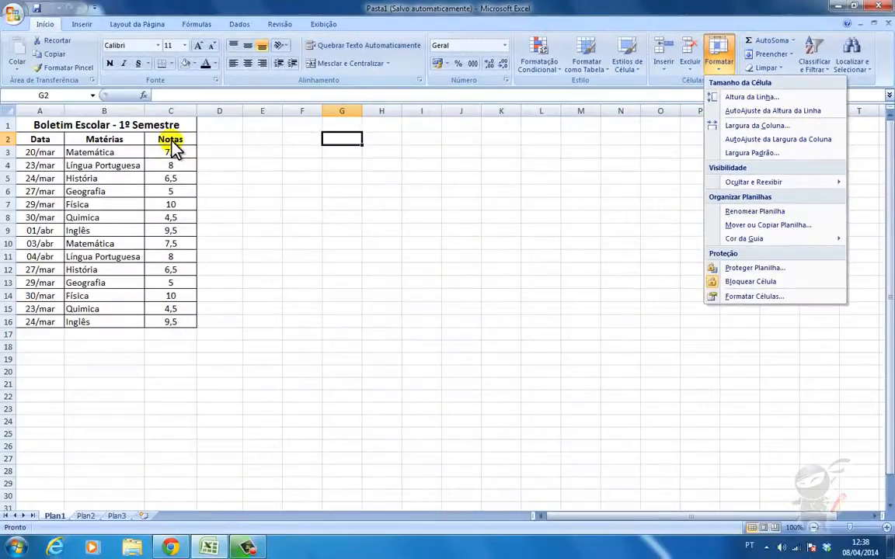
# - Set row 1, the merged Boletim Escolar title, to a height of 25
pyautogui.click(90, 124)
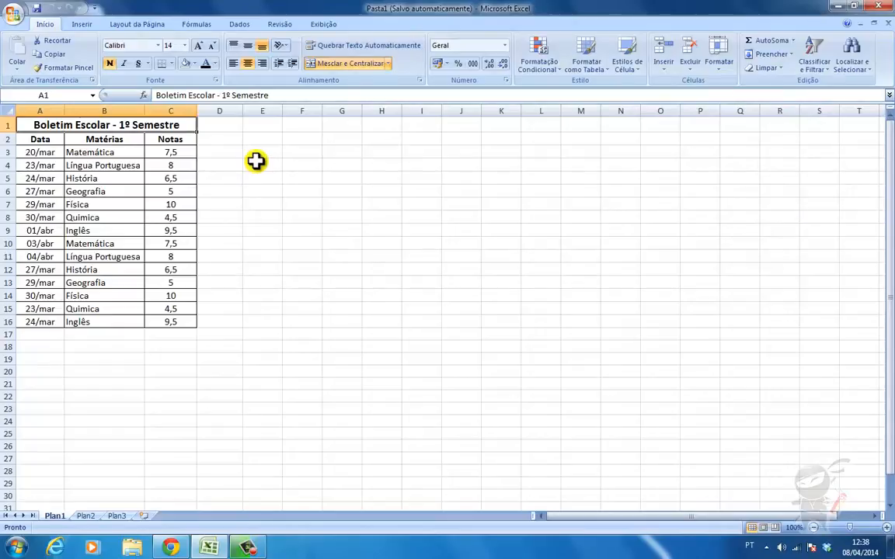
pyautogui.click(718, 63)
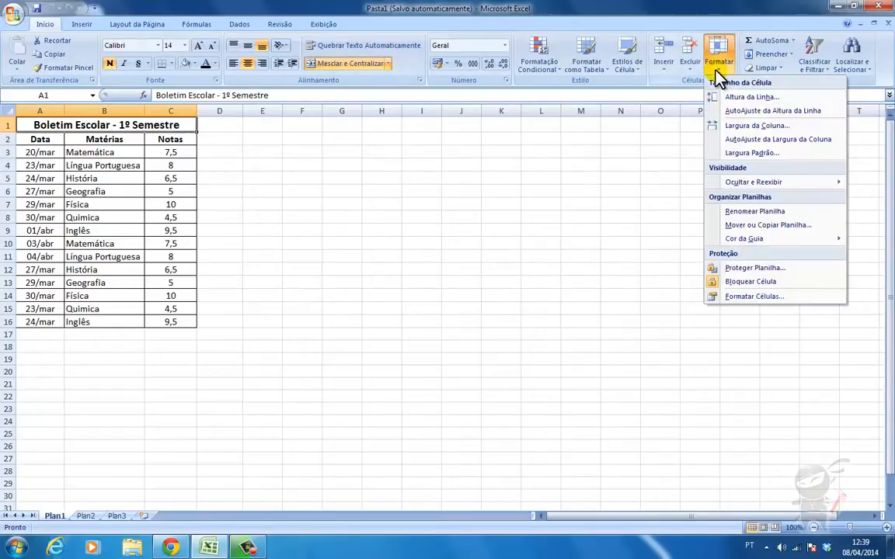
pyautogui.click(747, 97)
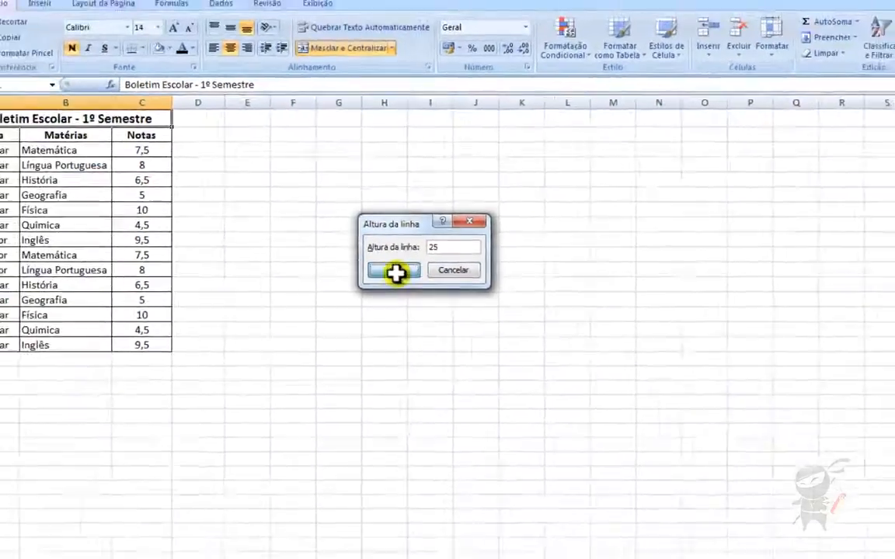
pyautogui.click(409, 323)
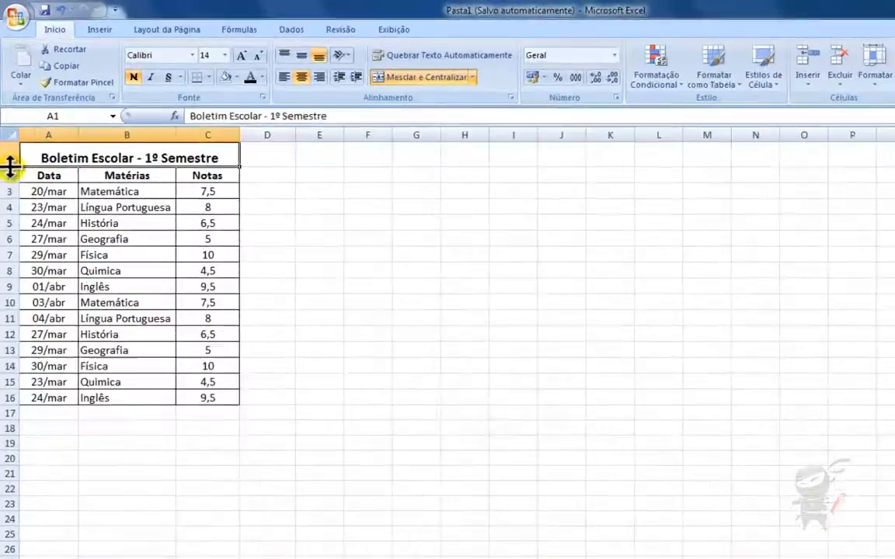
# - Drag row 1's lower border to leave the title row at 26,25, then select A1:C16
pyautogui.moveTo(7, 137); pyautogui.dragTo(7, 152)
pyautogui.moveTo(15, 347); pyautogui.dragTo(16, 316)
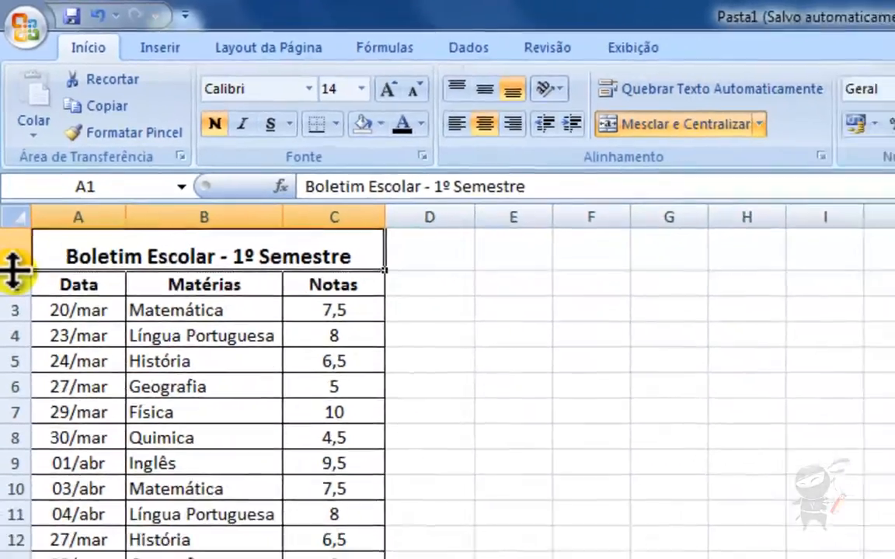
pyautogui.click(605, 331)
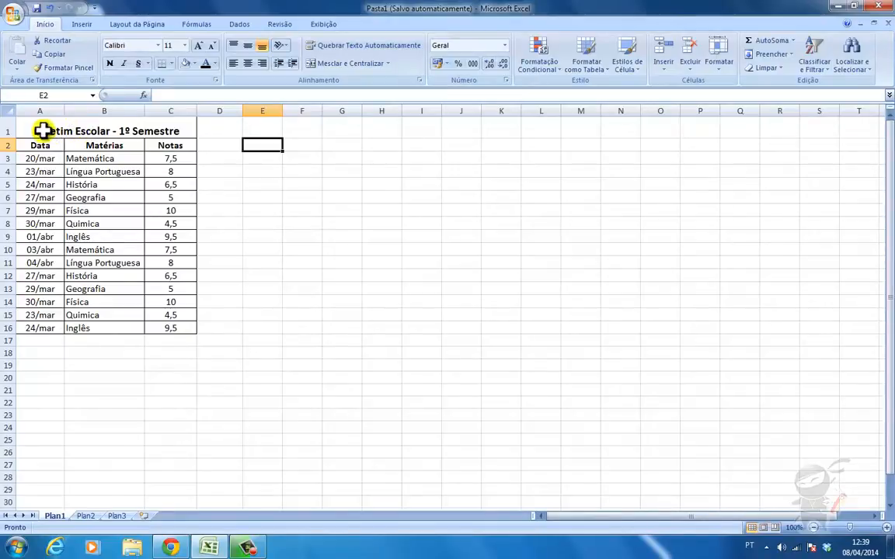
pyautogui.moveTo(52, 129); pyautogui.dragTo(90, 322)
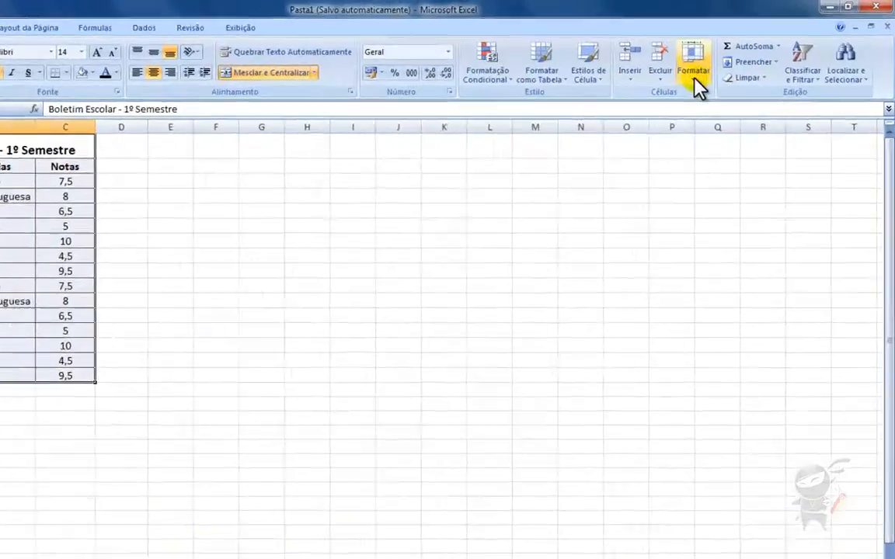
# - Set table rows 1–16 to a height of 20, then select the Notas header C2
pyautogui.click(718, 56)
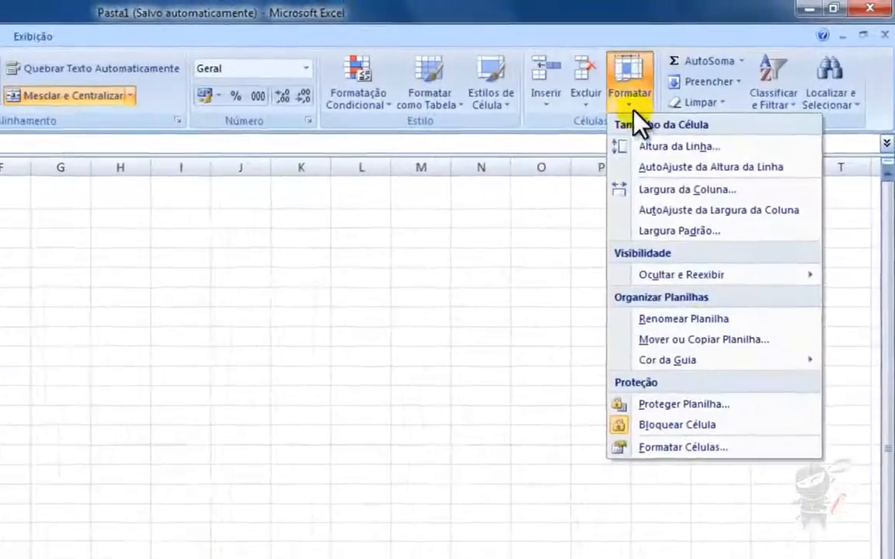
pyautogui.click(635, 169)
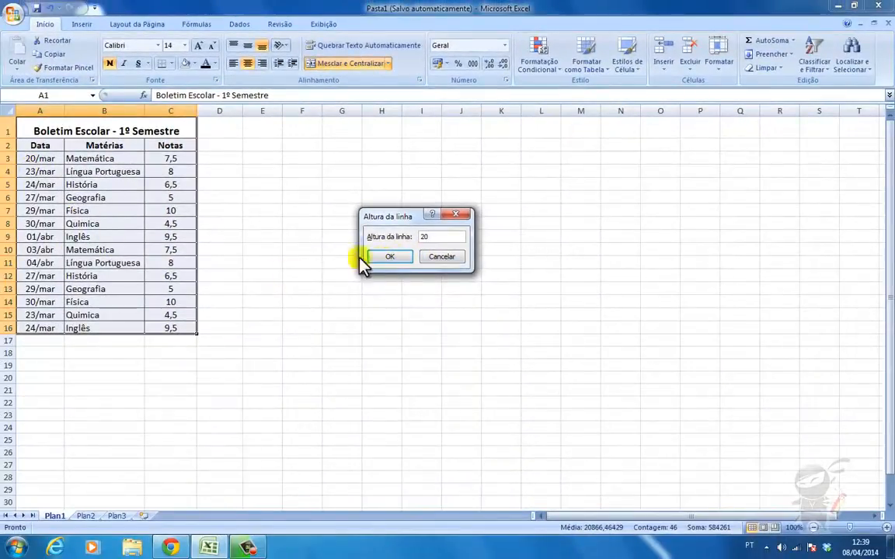
pyautogui.click(390, 258)
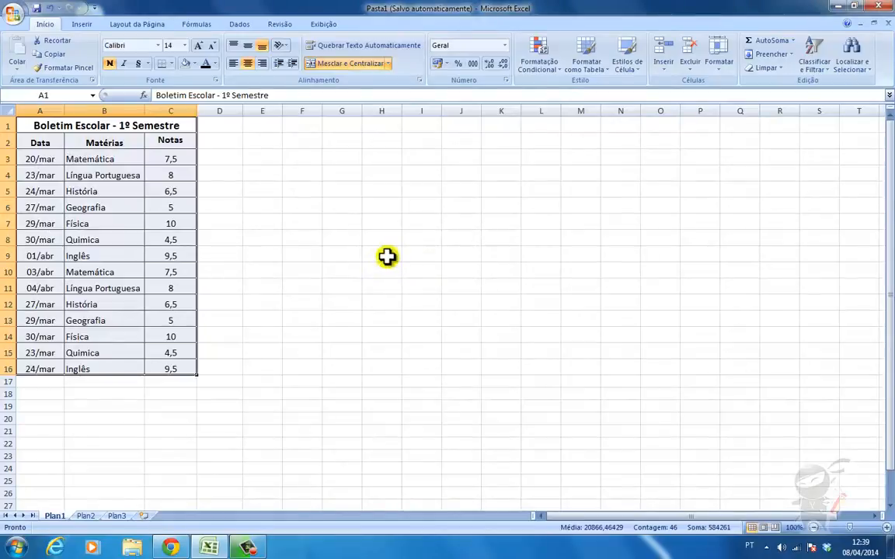
pyautogui.click(212, 129)
pyautogui.click(164, 141)
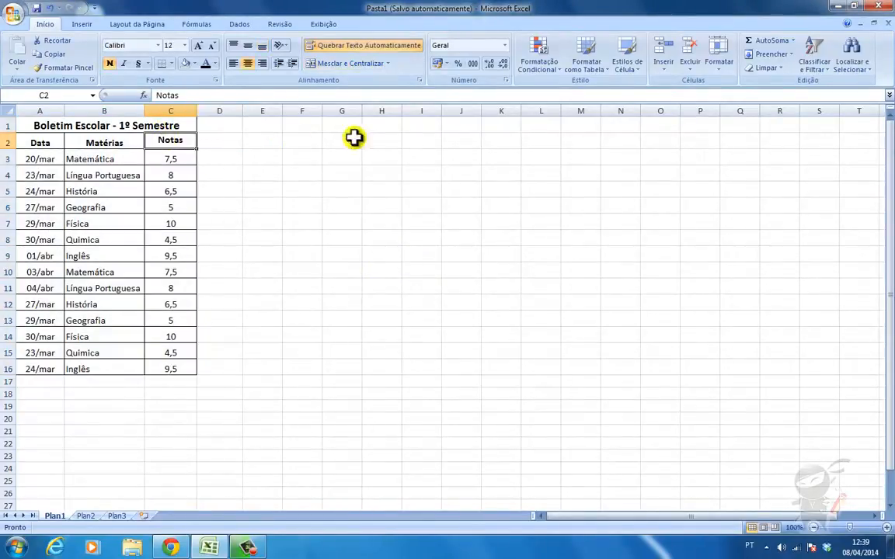
pyautogui.click(717, 67)
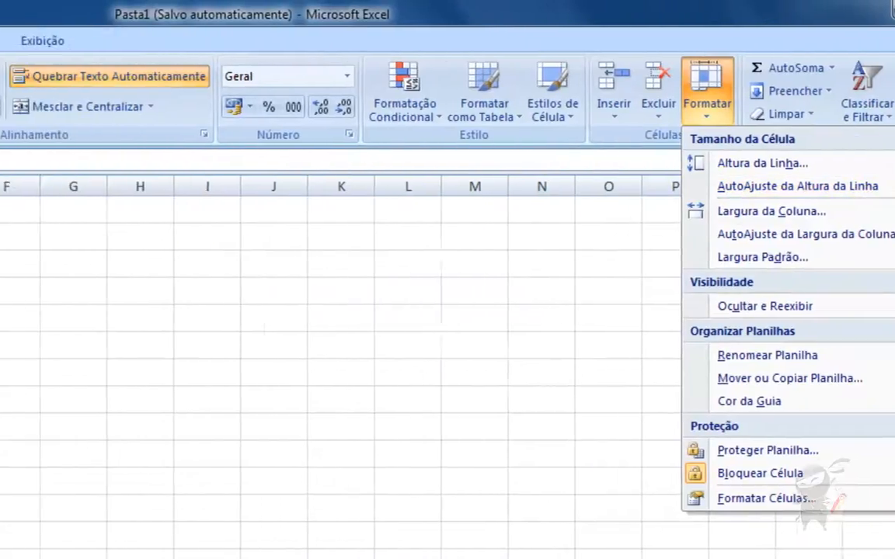
pyautogui.click(183, 241)
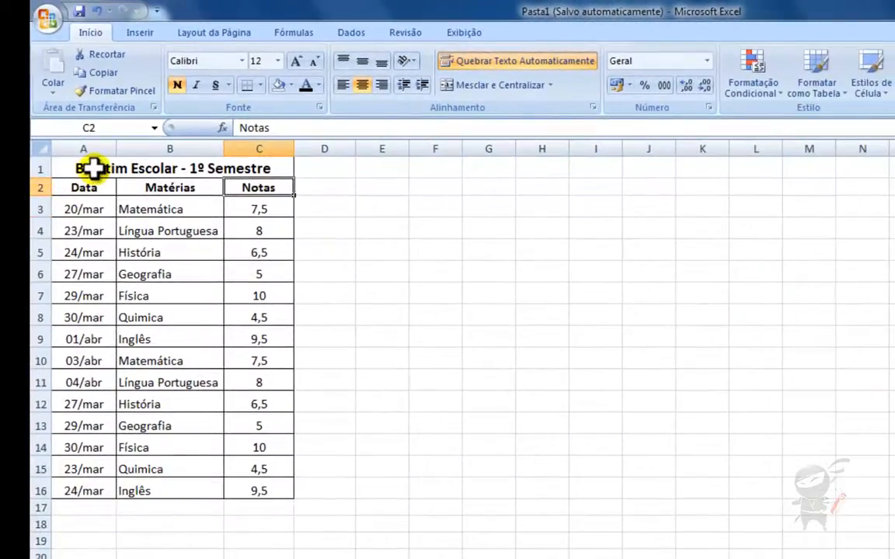
# - AutoFit the height of table rows 1–16 to their text, then select title cell A1
pyautogui.moveTo(90, 168); pyautogui.dragTo(212, 487)
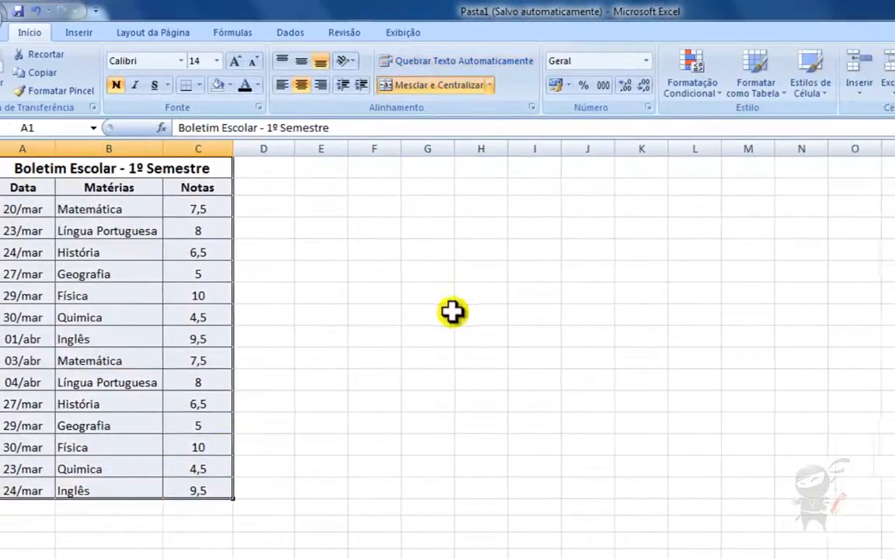
pyautogui.click(631, 100)
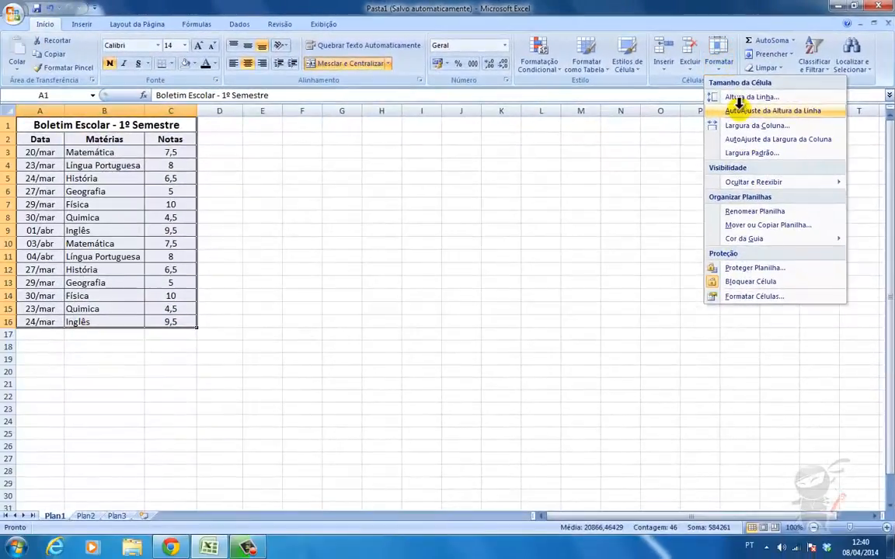
pyautogui.click(738, 109)
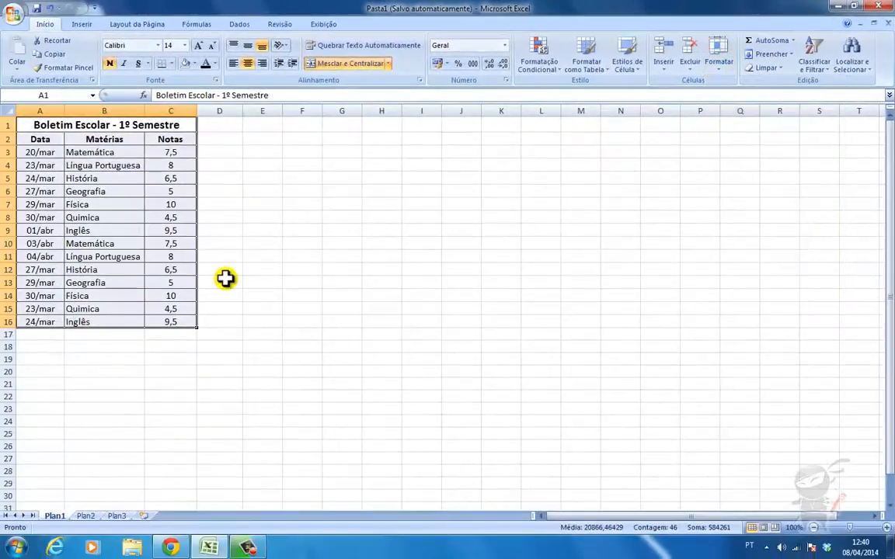
pyautogui.click(177, 156)
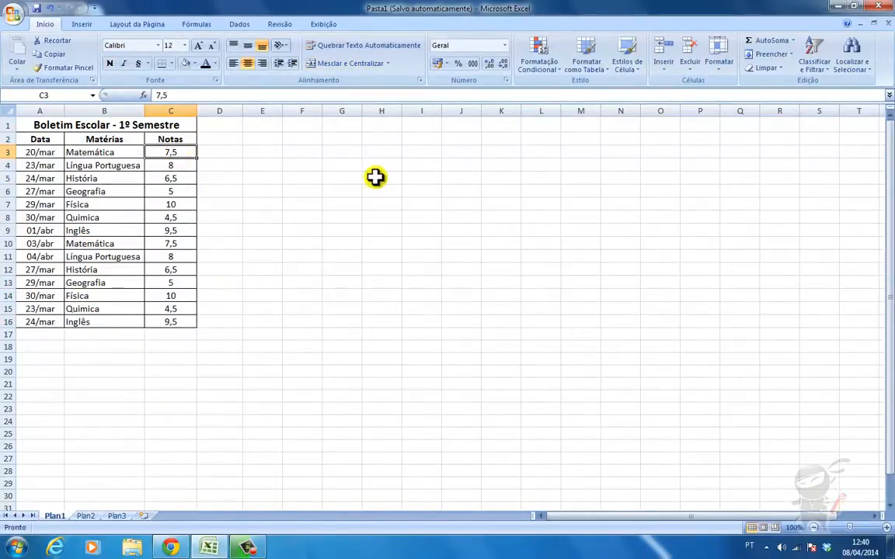
pyautogui.click(154, 126)
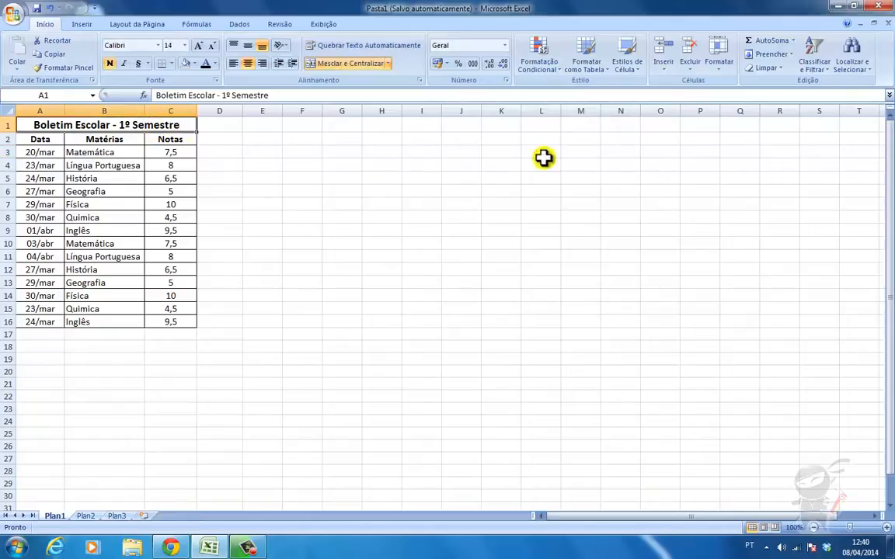
# - Set the Notas column (C) width to 9, down from 11,29
pyautogui.click(716, 66)
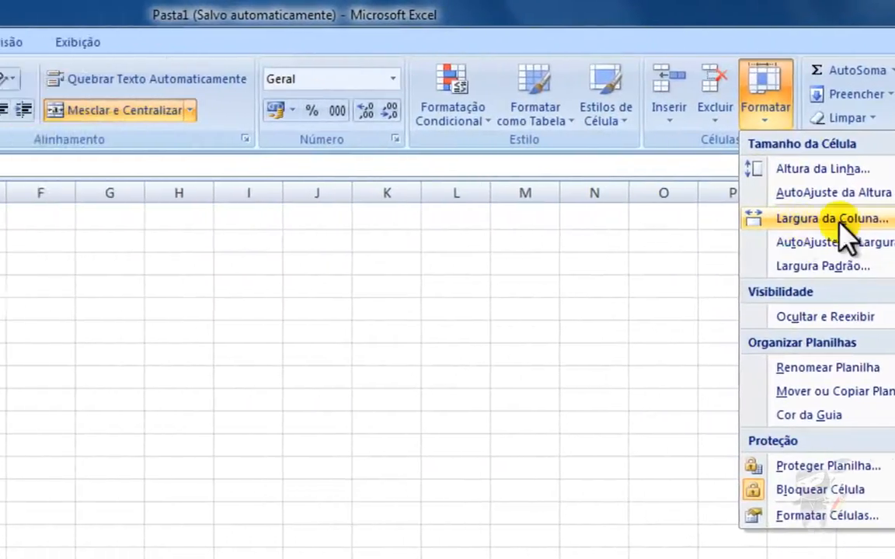
pyautogui.click(624, 211)
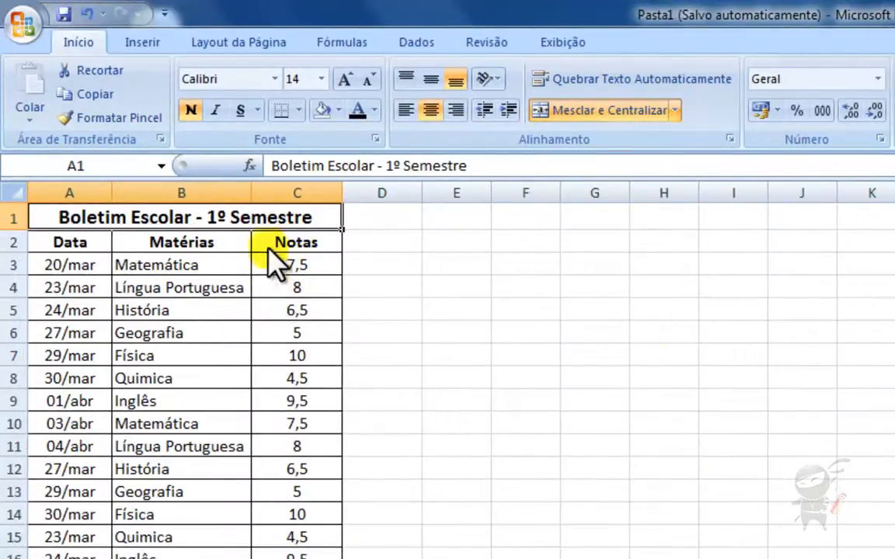
pyautogui.click(264, 237)
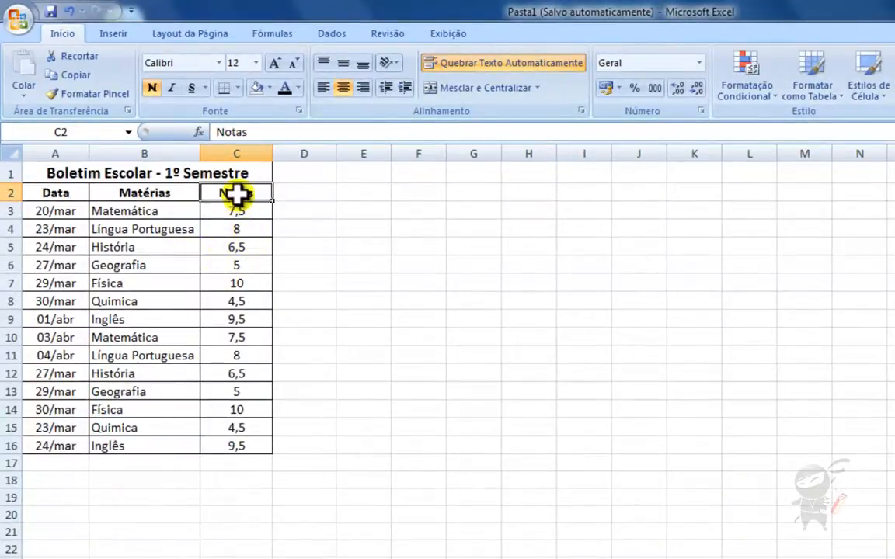
pyautogui.click(651, 84)
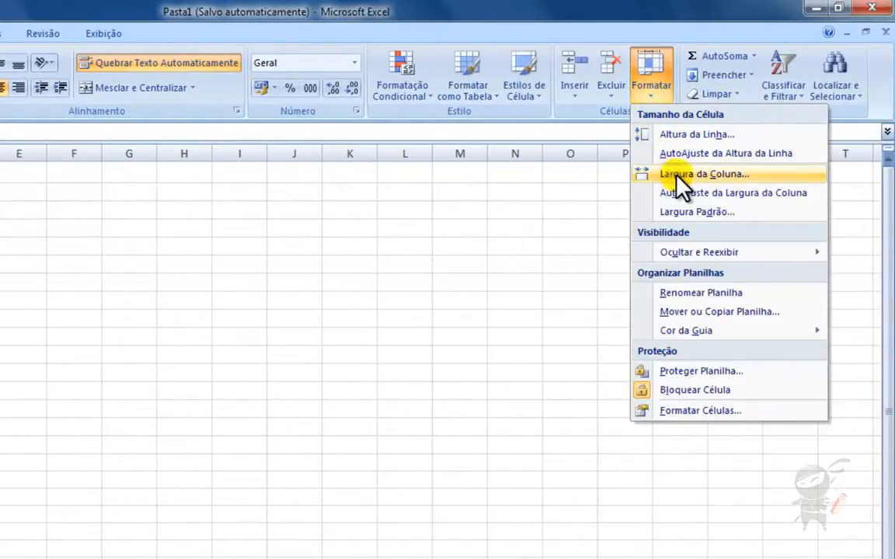
pyautogui.click(674, 176)
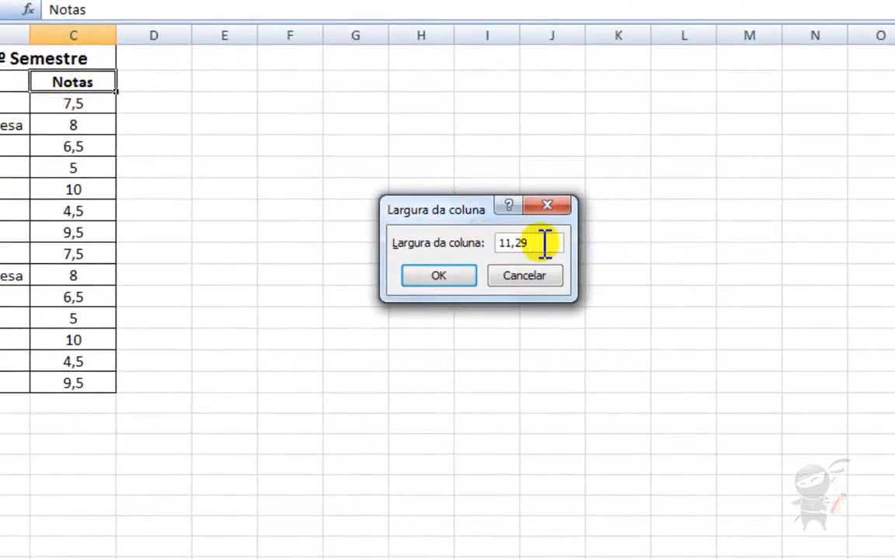
pyautogui.write('9')
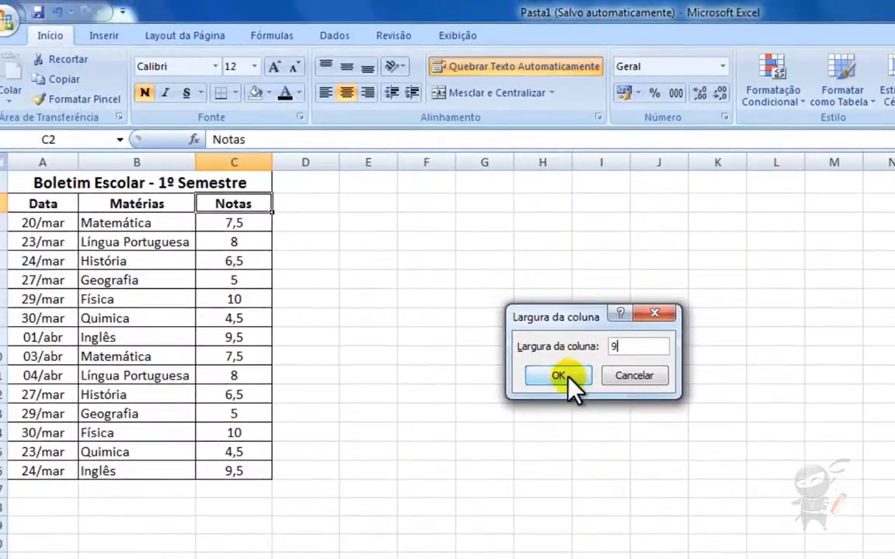
pyautogui.click(565, 382)
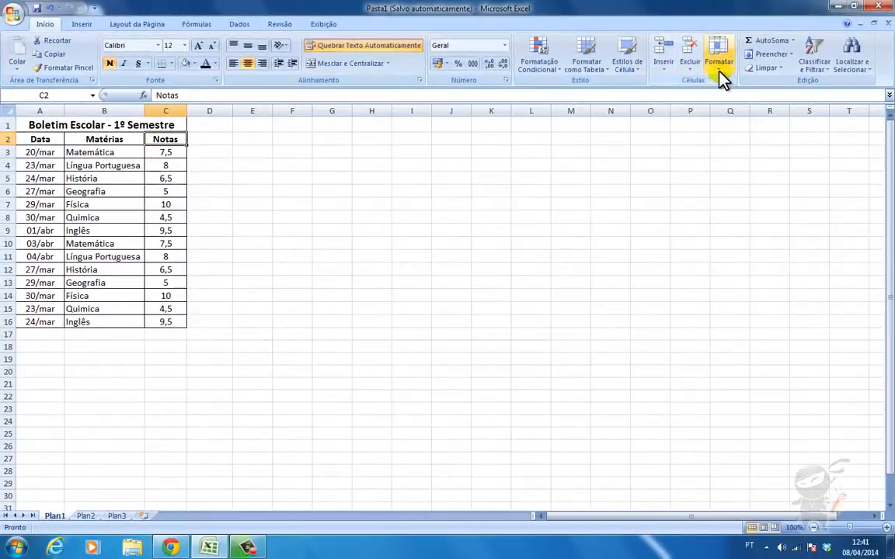
# - AutoFit column C's width to the 'Notas' header text
pyautogui.click(720, 69)
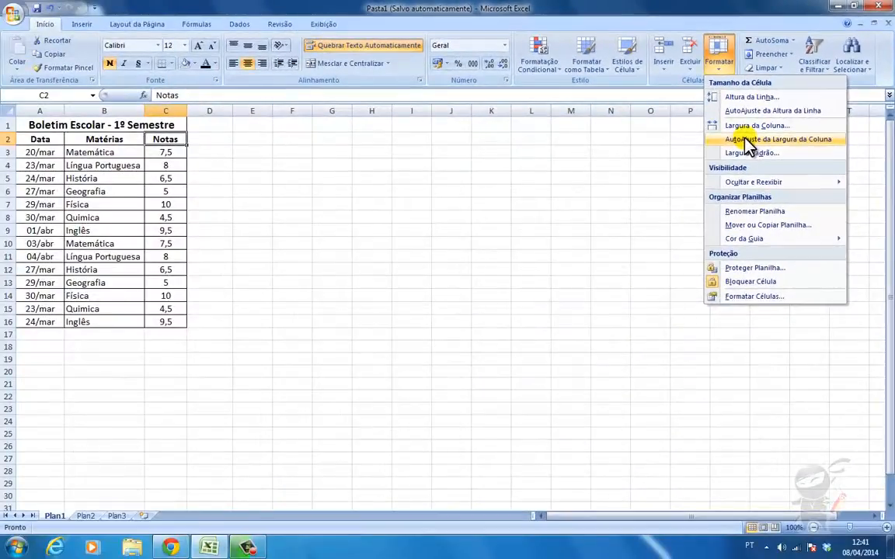
pyautogui.click(747, 144)
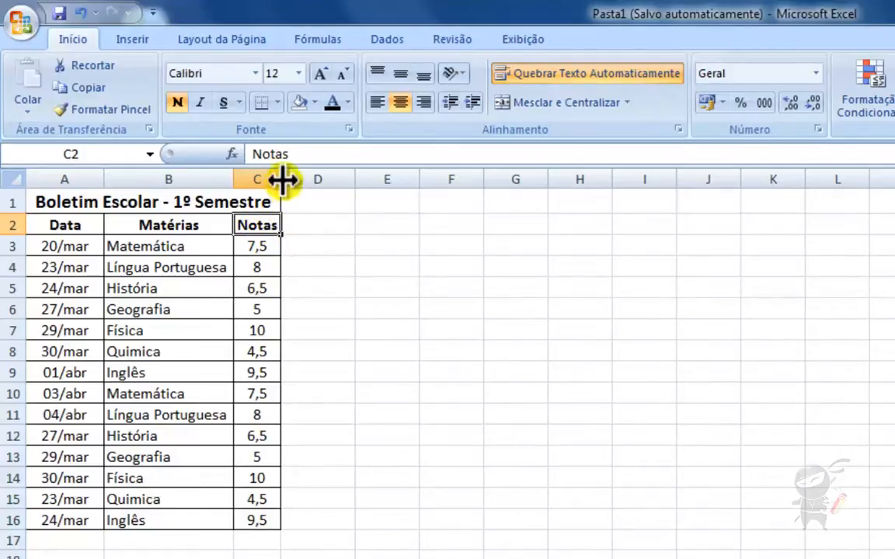
# - Auto-fit the Notas column to its header, then widen it slightly to about 8,57
pyautogui.moveTo(285, 178); pyautogui.dragTo(304, 181)
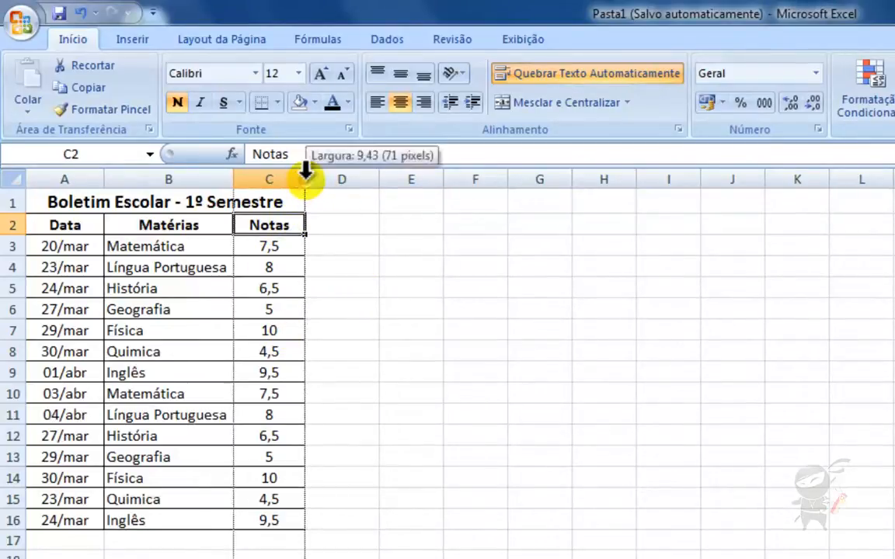
pyautogui.doubleClick(304, 178)
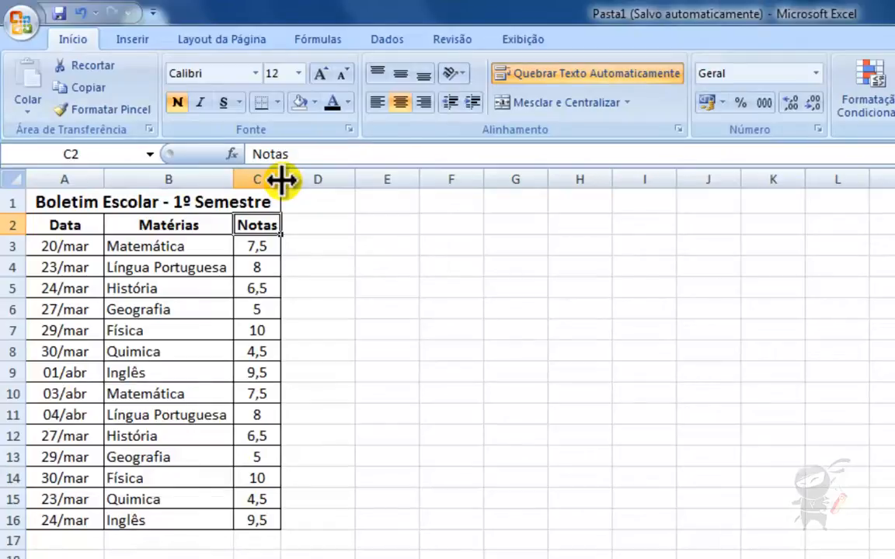
pyautogui.moveTo(281, 180); pyautogui.dragTo(299, 179)
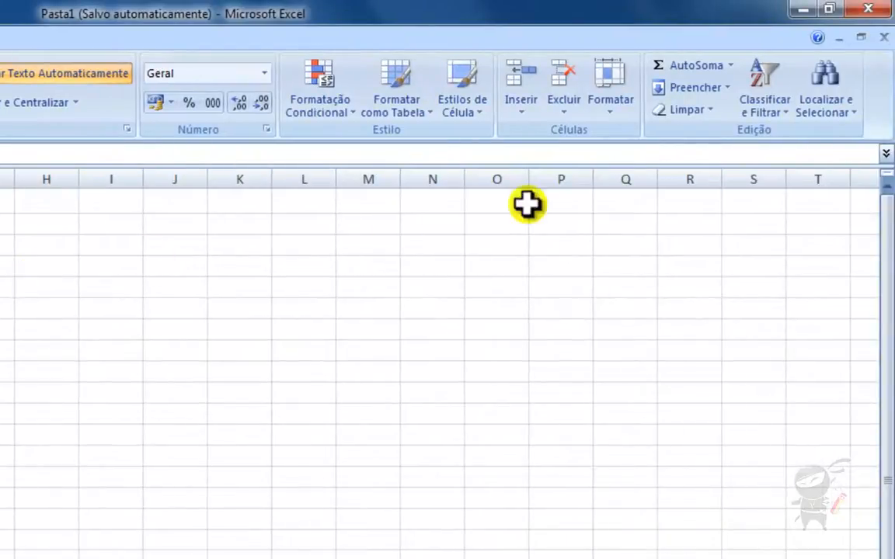
pyautogui.click(609, 113)
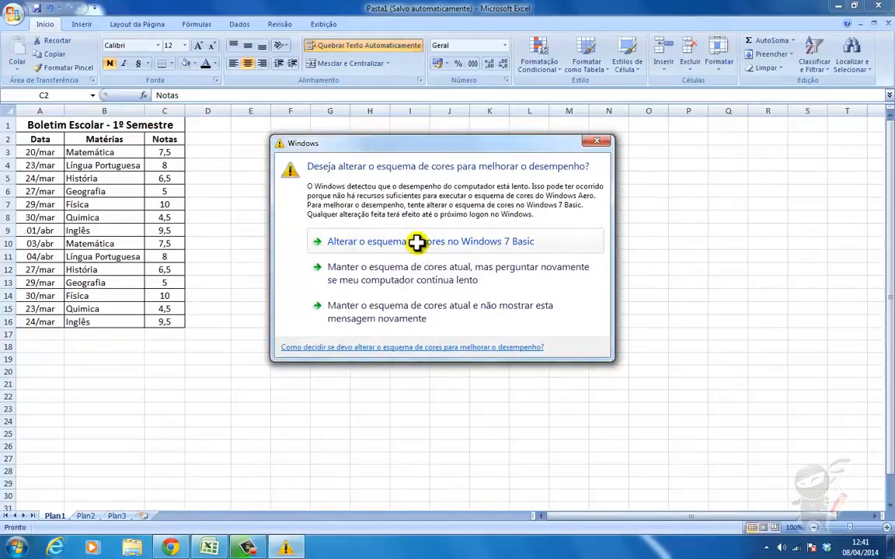
# - Dismiss the Windows 7 Basic colour-scheme prompt and close the sizing menu unused
pyautogui.click(417, 242)
pyautogui.click(198, 142)
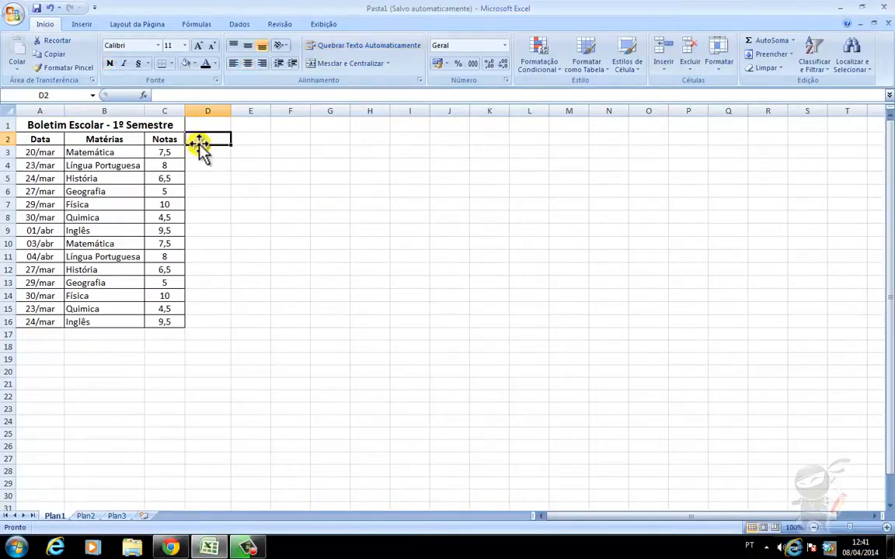
pyautogui.click(720, 69)
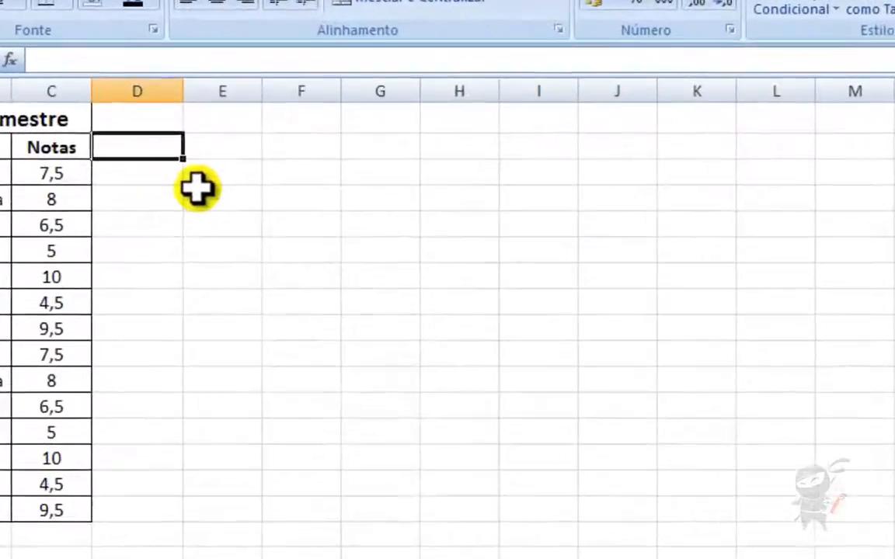
pyautogui.click(205, 194)
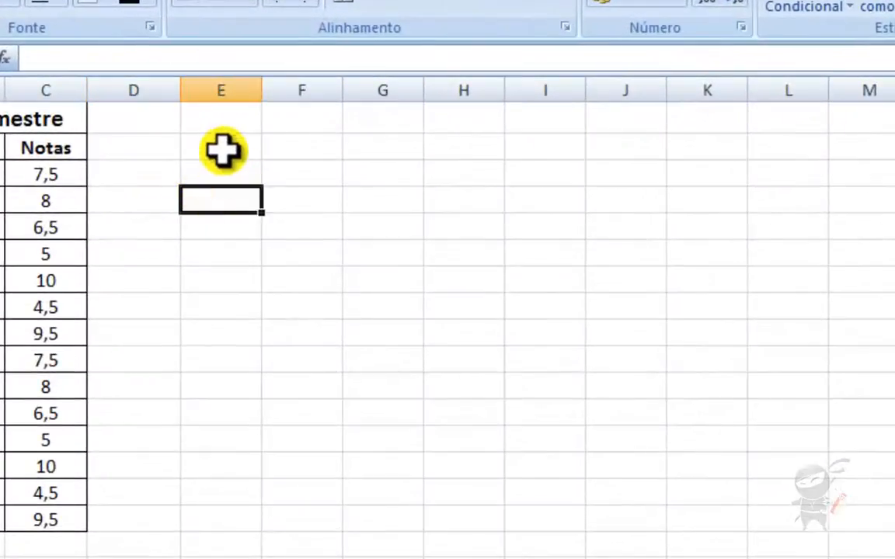
# - Click through empty cells F2–J2, F5, E9, G10, E3 and check column E's 8,43 width
pyautogui.click(305, 147)
pyautogui.click(385, 138)
pyautogui.click(488, 139)
pyautogui.click(571, 144)
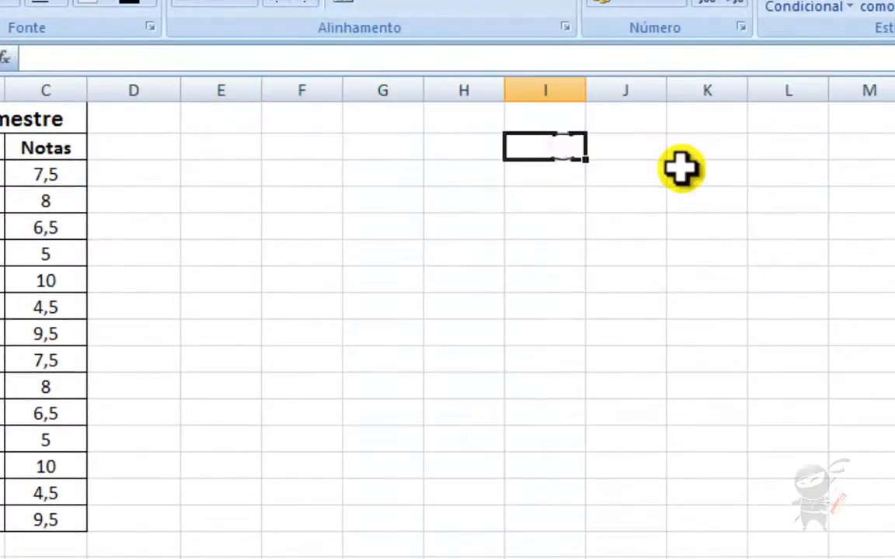
pyautogui.click(639, 146)
pyautogui.click(271, 254)
pyautogui.click(253, 340)
pyautogui.click(348, 350)
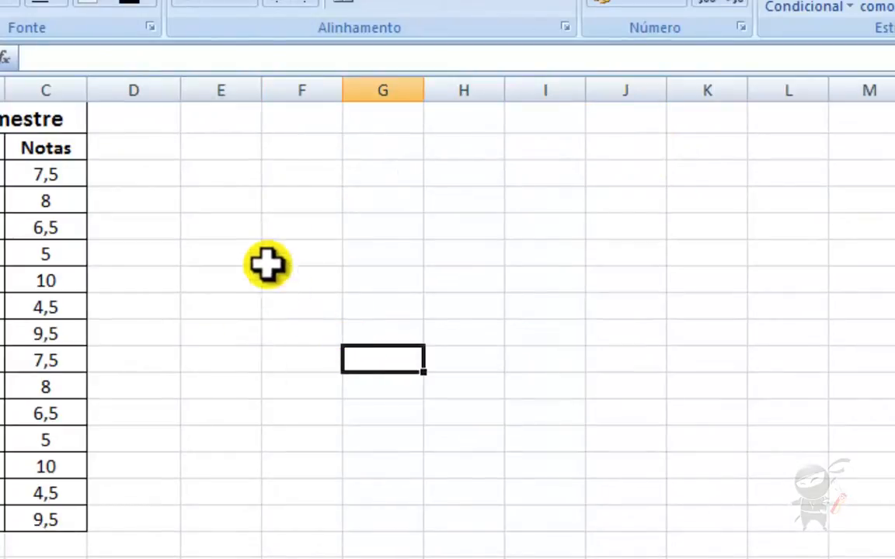
pyautogui.click(219, 172)
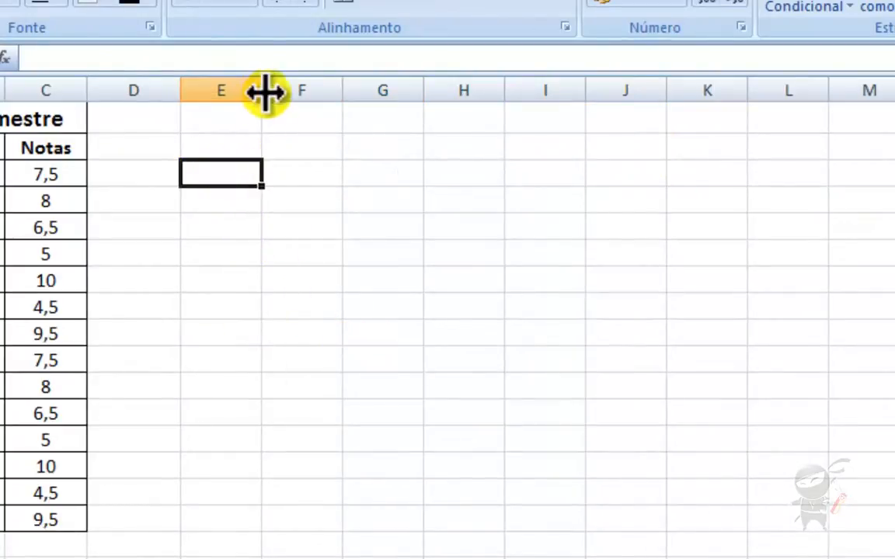
pyautogui.moveTo(263, 90); pyautogui.dragTo(262, 88)
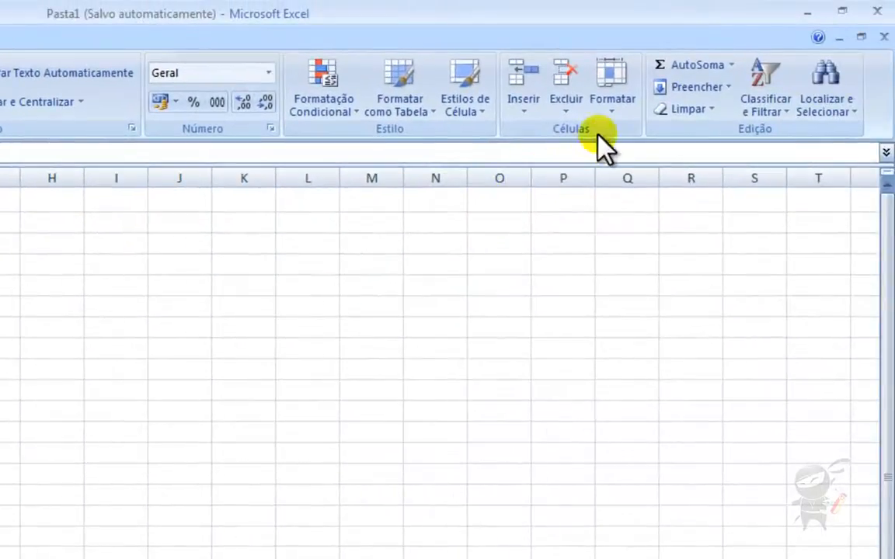
# - Change the sheet's standard column width from 8,43 to 10
pyautogui.click(610, 116)
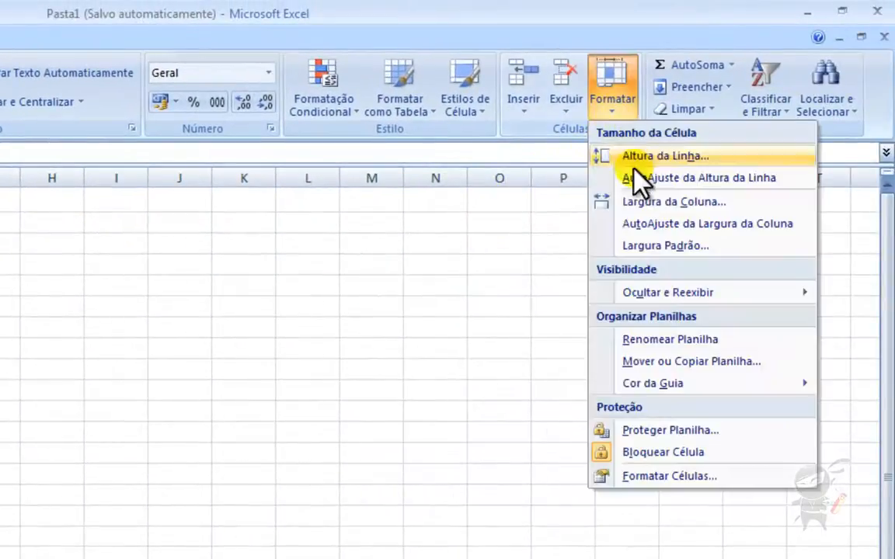
pyautogui.click(643, 249)
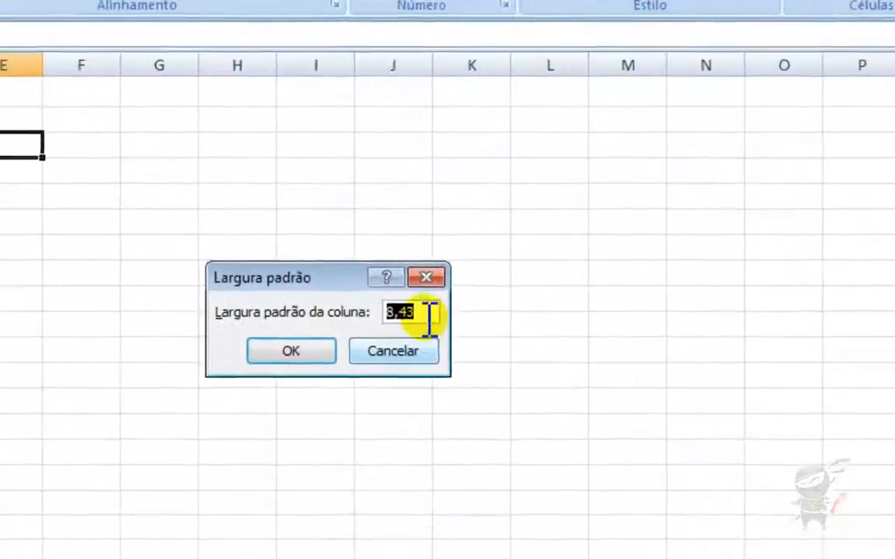
pyautogui.click(208, 394)
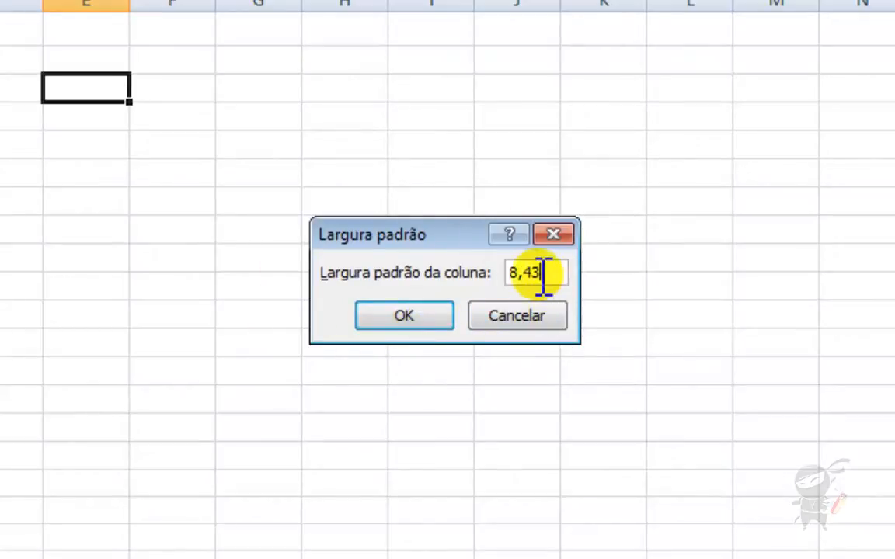
pyautogui.moveTo(551, 275); pyautogui.dragTo(471, 276)
pyautogui.write('10')
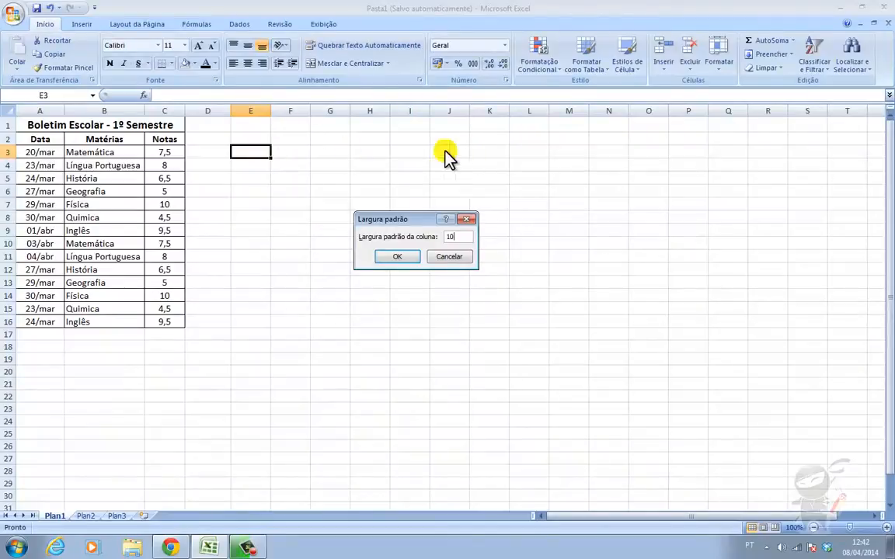
pyautogui.click(396, 258)
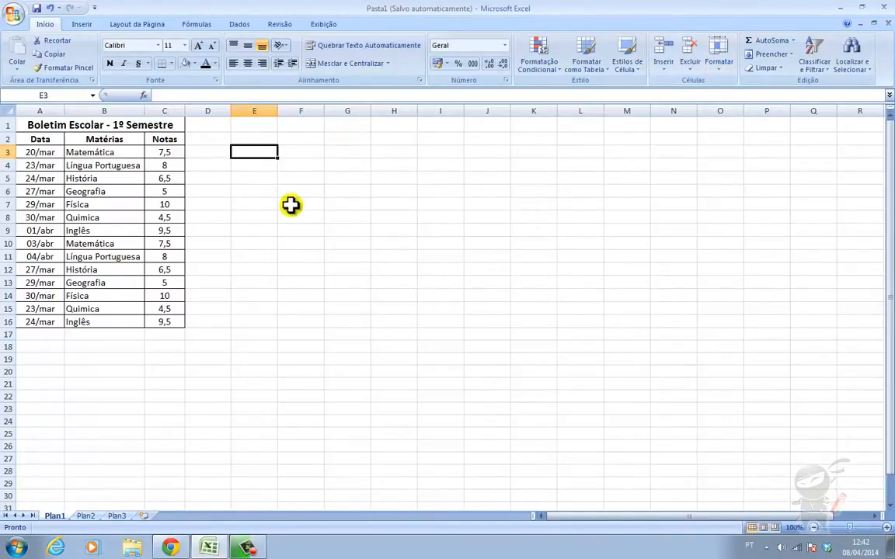
# - Hide row 3, the 20/mar Matemática 7,5 grade, with Ocultar e Reexibir > Ocultar Linhas
pyautogui.click(722, 79)
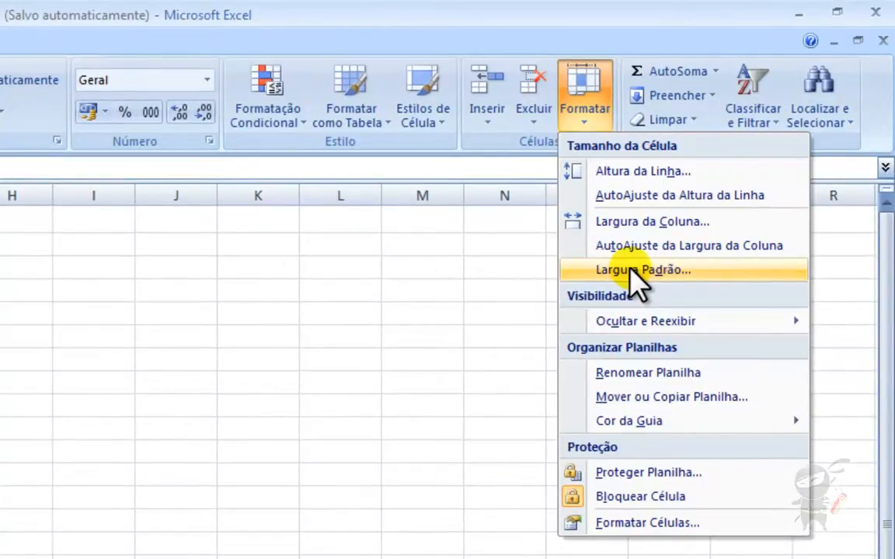
pyautogui.moveTo(622, 330)
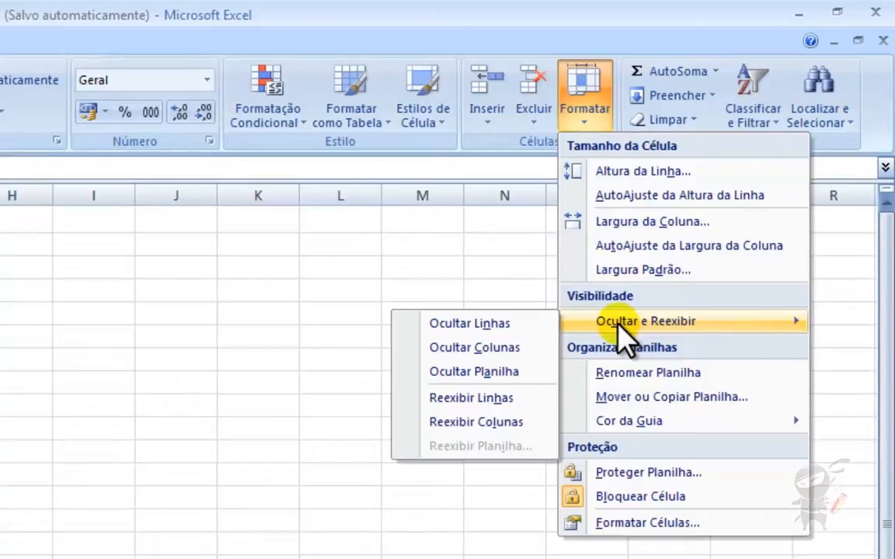
pyautogui.click(462, 325)
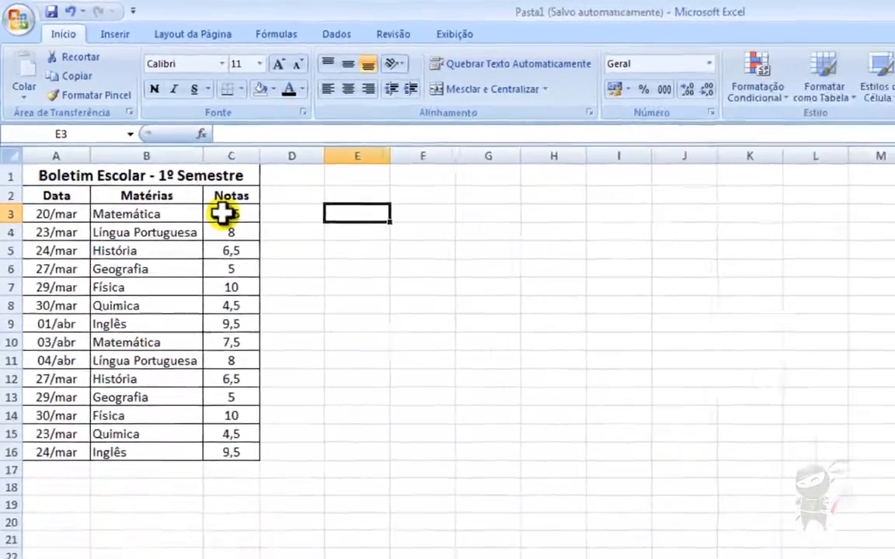
pyautogui.click(187, 270)
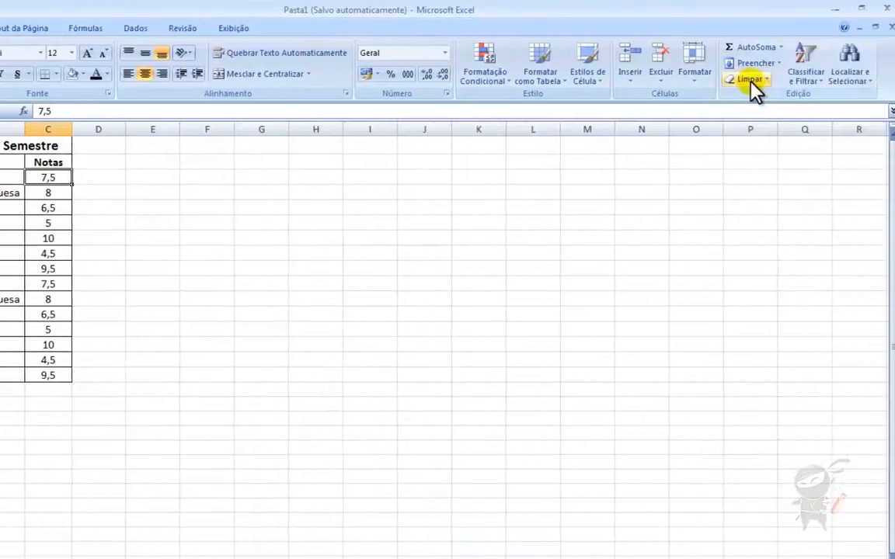
pyautogui.click(698, 84)
pyautogui.moveTo(687, 211)
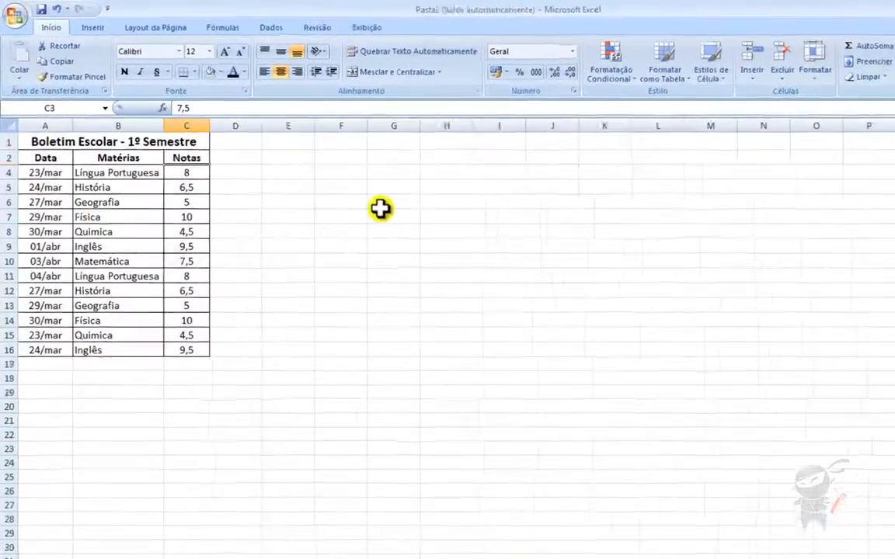
pyautogui.click(254, 178)
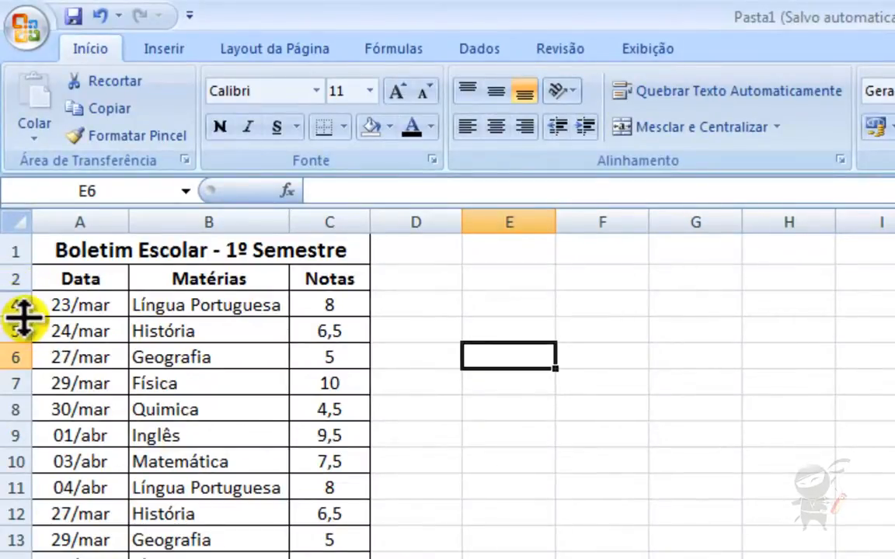
# - Squeeze row 4 nearly shut, select C4 and apply Reexibir Linhas
pyautogui.moveTo(24, 316)
pyautogui.mouseDown()
pyautogui.moveTo(19, 295)
pyautogui.moveTo(20, 323)
pyautogui.mouseUp()
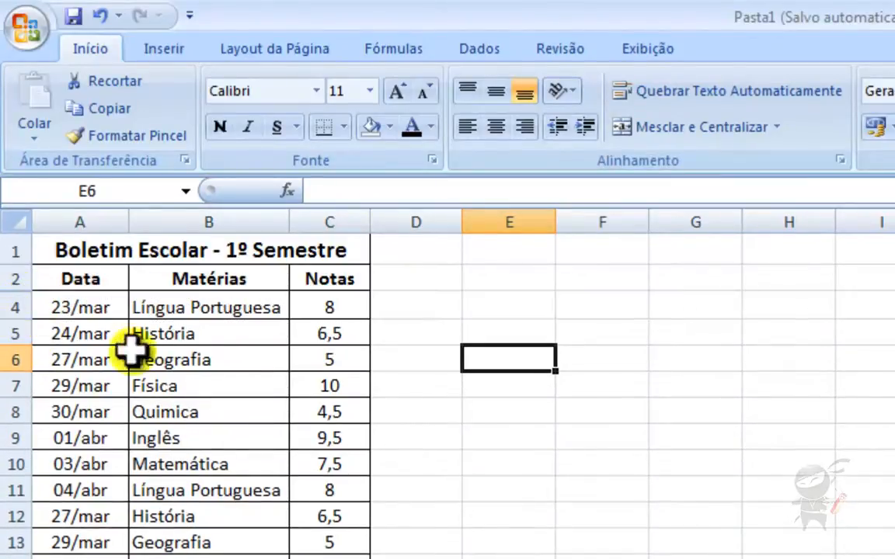
pyautogui.click(256, 281)
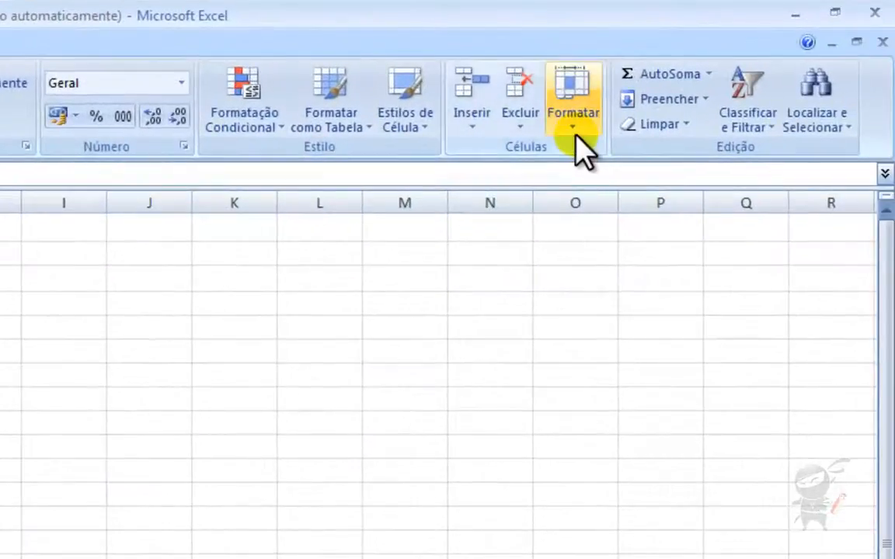
pyautogui.click(619, 124)
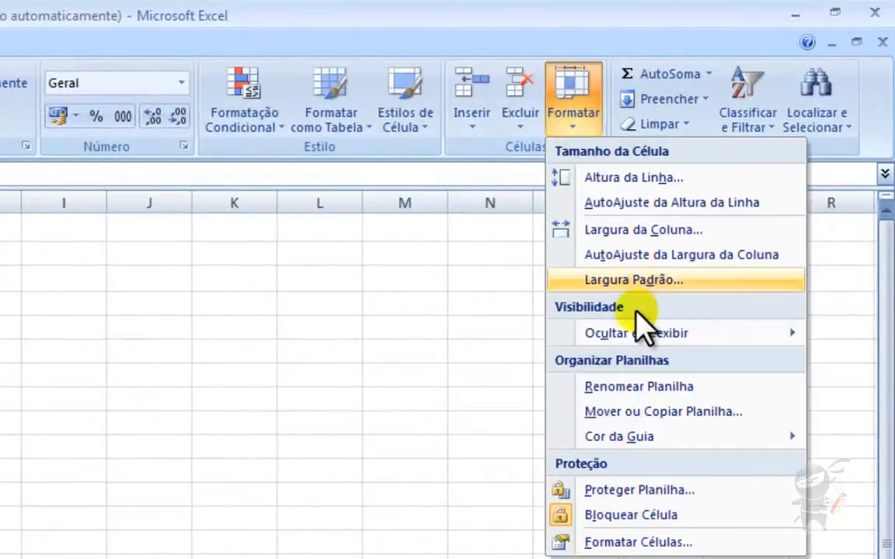
pyautogui.moveTo(668, 326)
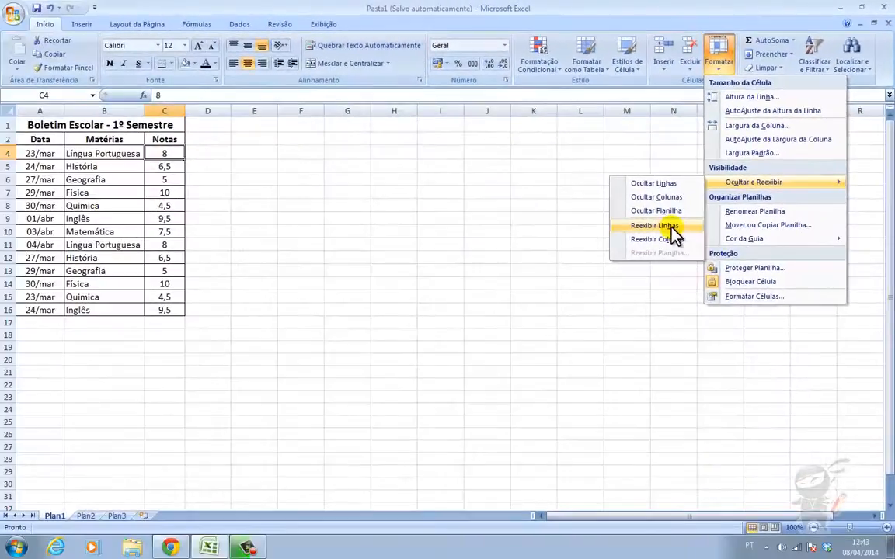
pyautogui.click(470, 376)
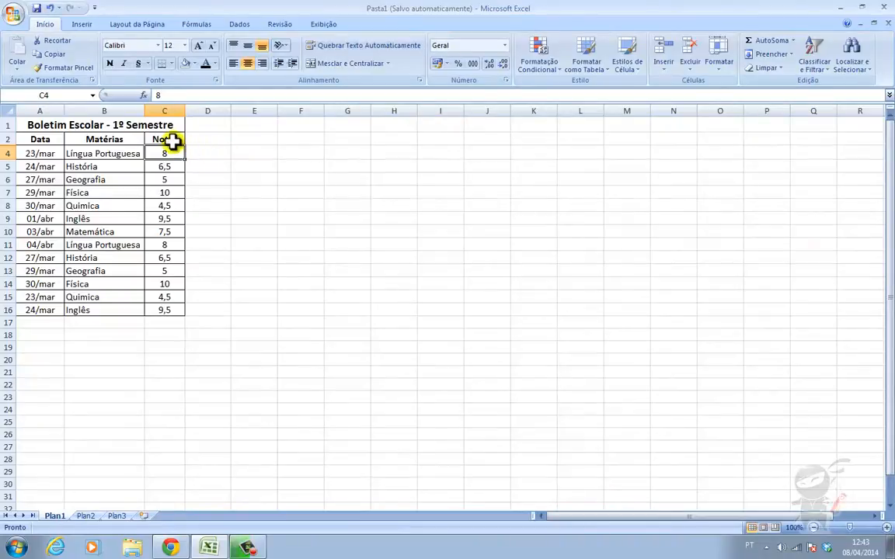
# - Select C2:C4 across the hidden row and unhide it so row 3 (Matemática 7,5) shows, then select C4
pyautogui.moveTo(173, 140); pyautogui.dragTo(158, 153)
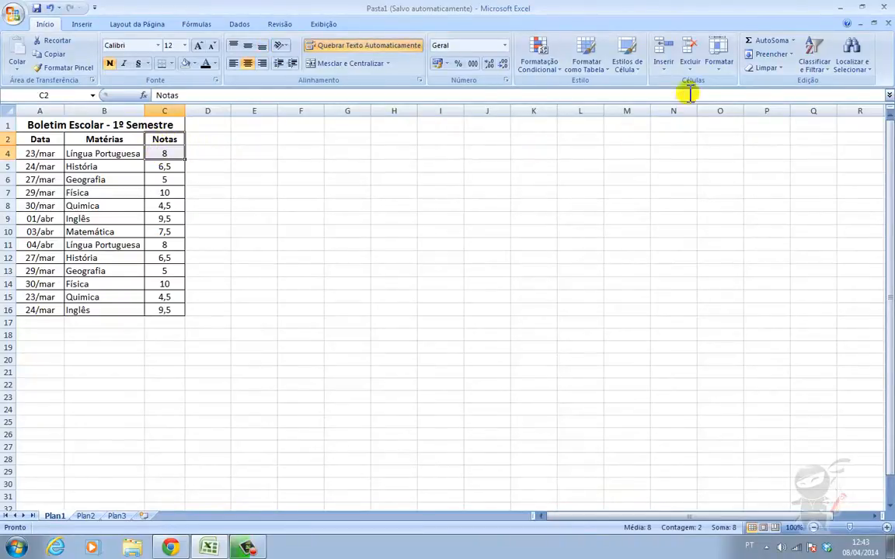
pyautogui.click(719, 64)
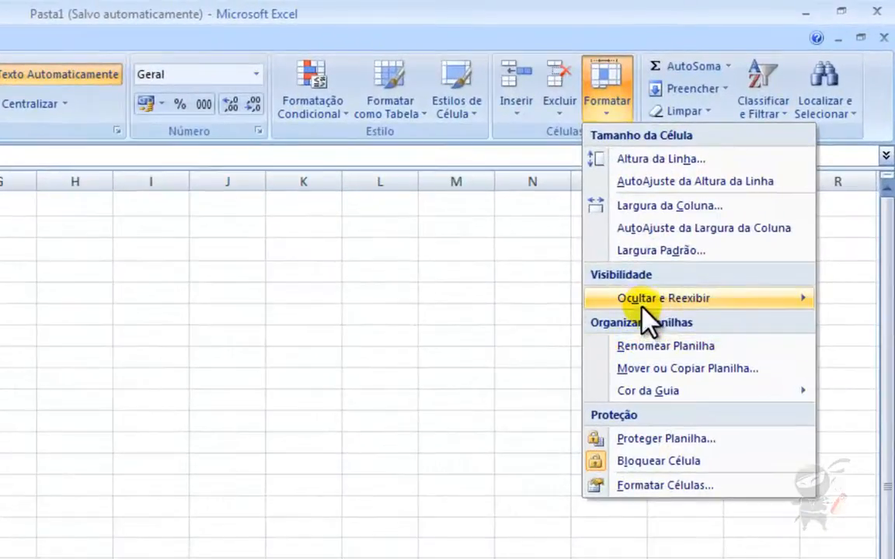
pyautogui.moveTo(643, 306)
pyautogui.click(501, 370)
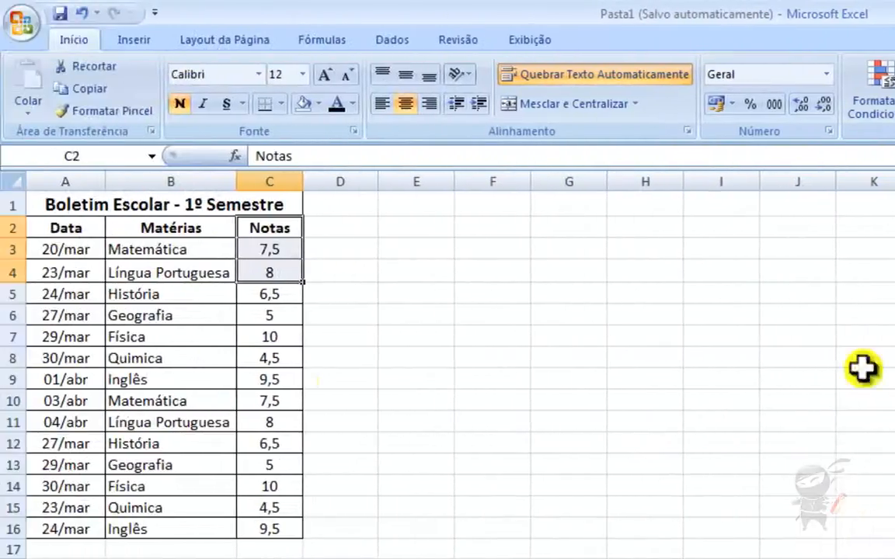
pyautogui.click(292, 264)
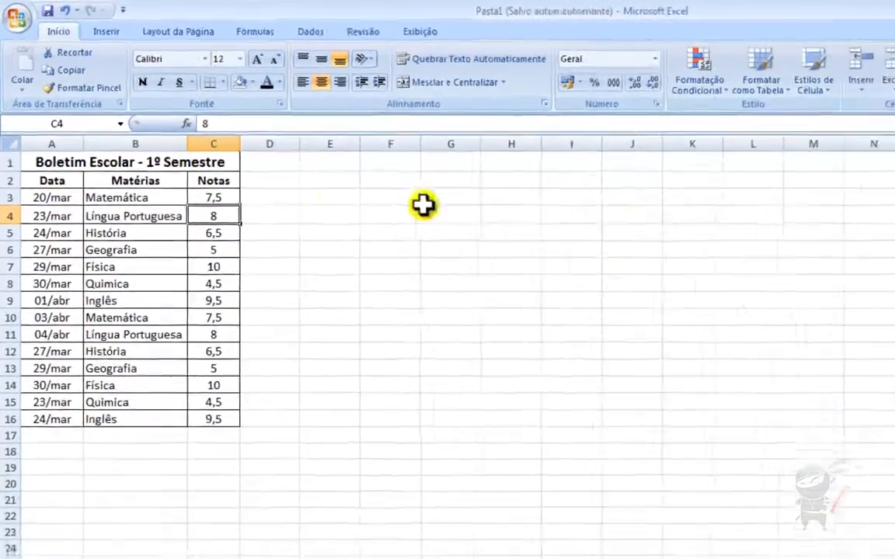
# - From C3, hide column C (Notas) with Ocultar Colunas, then narrow column D almost to zero
pyautogui.click(215, 199)
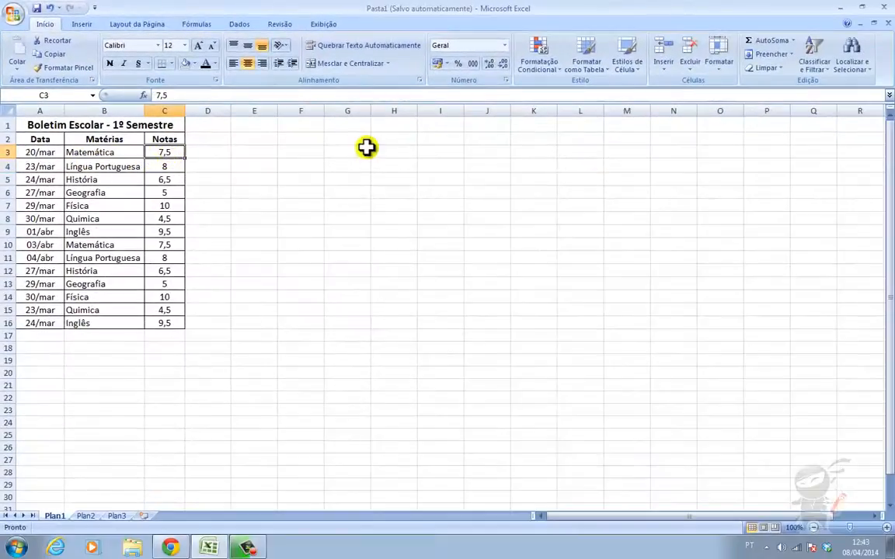
pyautogui.click(720, 71)
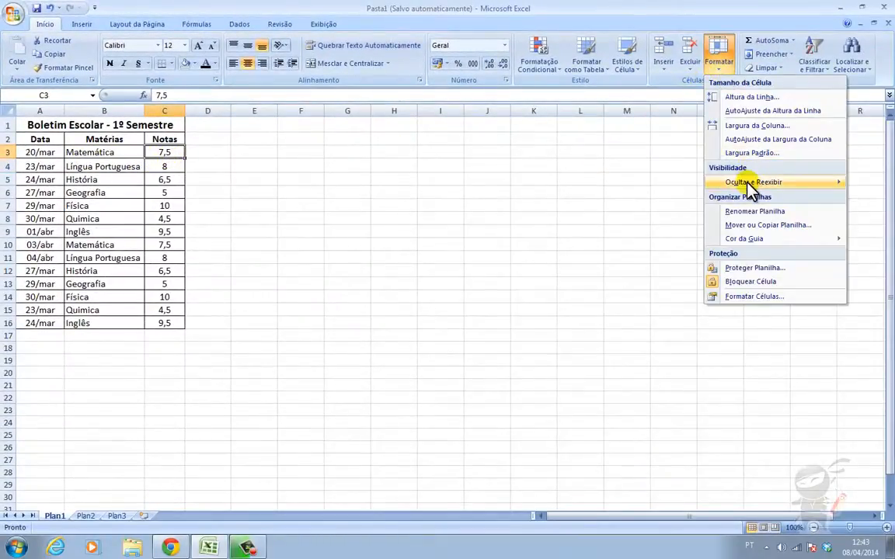
pyautogui.moveTo(748, 187)
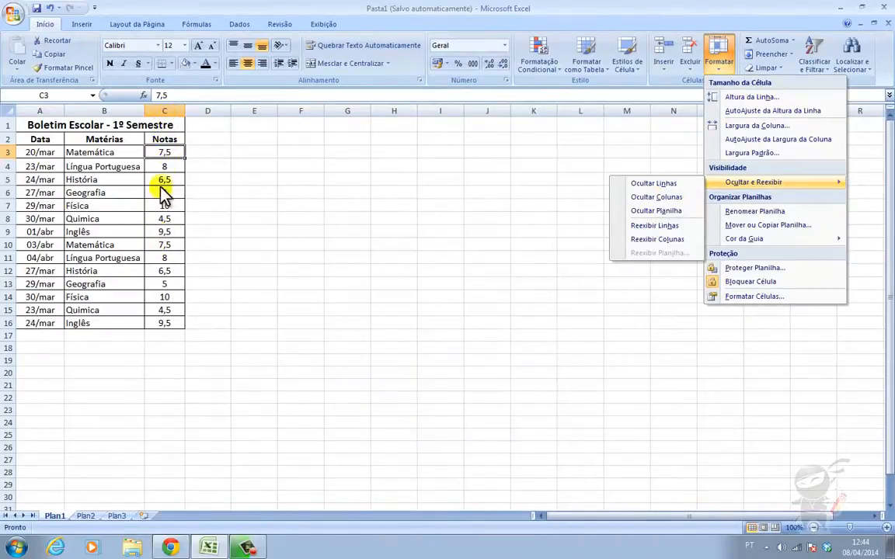
pyautogui.click(670, 198)
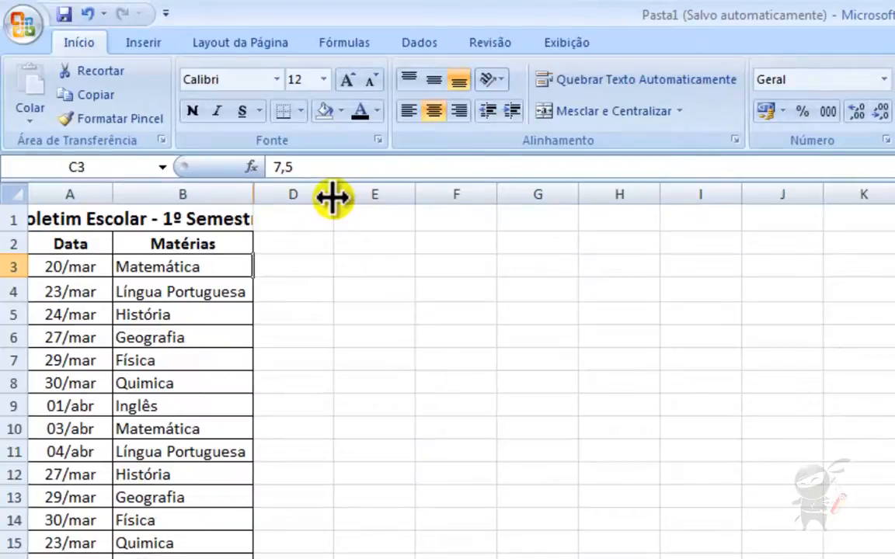
pyautogui.moveTo(333, 198)
pyautogui.mouseDown()
pyautogui.moveTo(254, 194)
pyautogui.moveTo(334, 188)
pyautogui.mouseUp()
# - Select B2:D2 around the hidden column, apply Reexibir Colunas, then select C3, C2 and D2
pyautogui.click(304, 247)
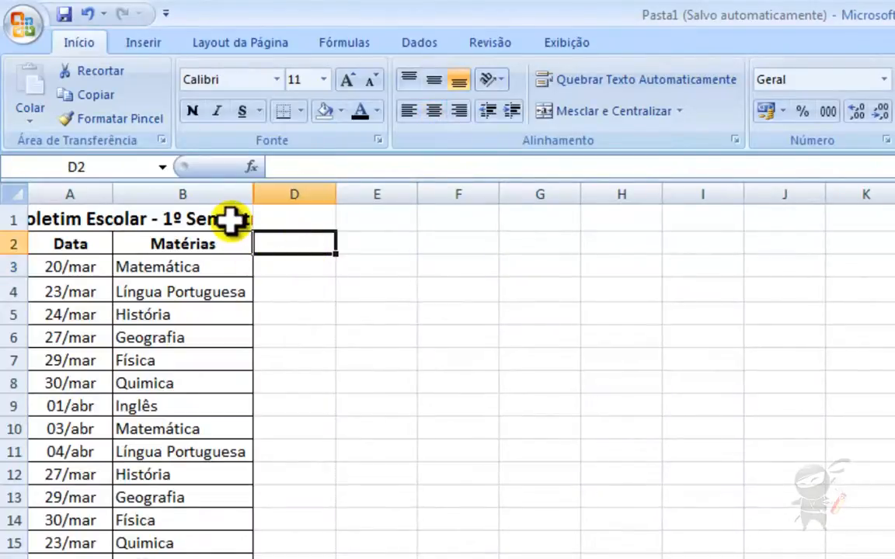
pyautogui.moveTo(217, 244); pyautogui.dragTo(299, 244)
pyautogui.moveTo(210, 167); pyautogui.dragTo(208, 168)
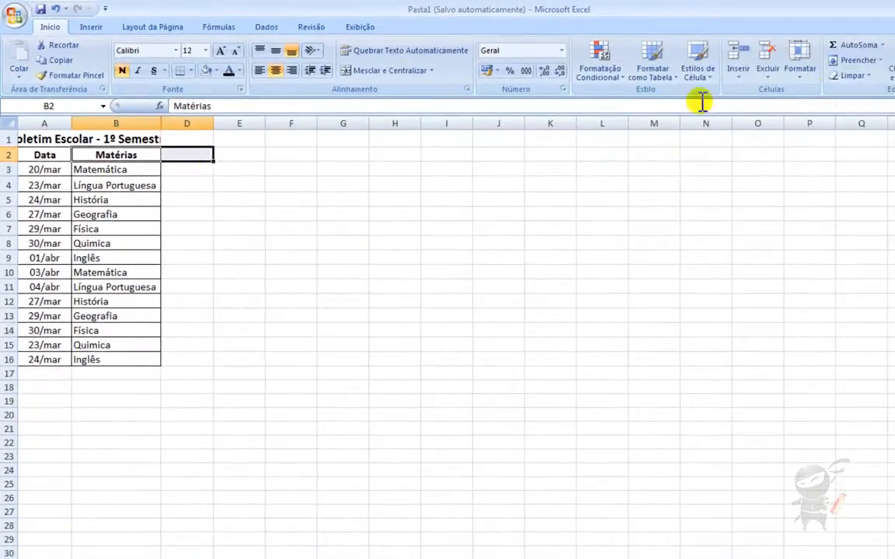
pyautogui.click(802, 78)
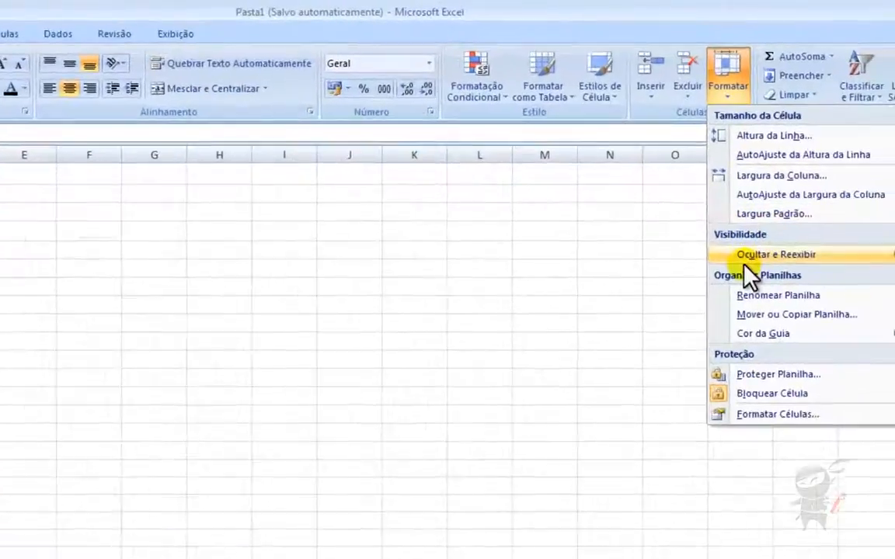
pyautogui.moveTo(810, 207)
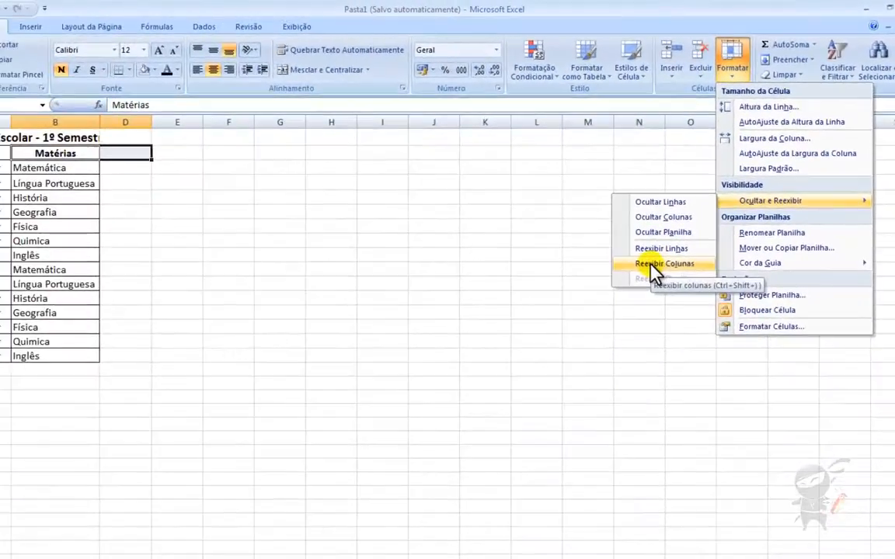
pyautogui.click(604, 342)
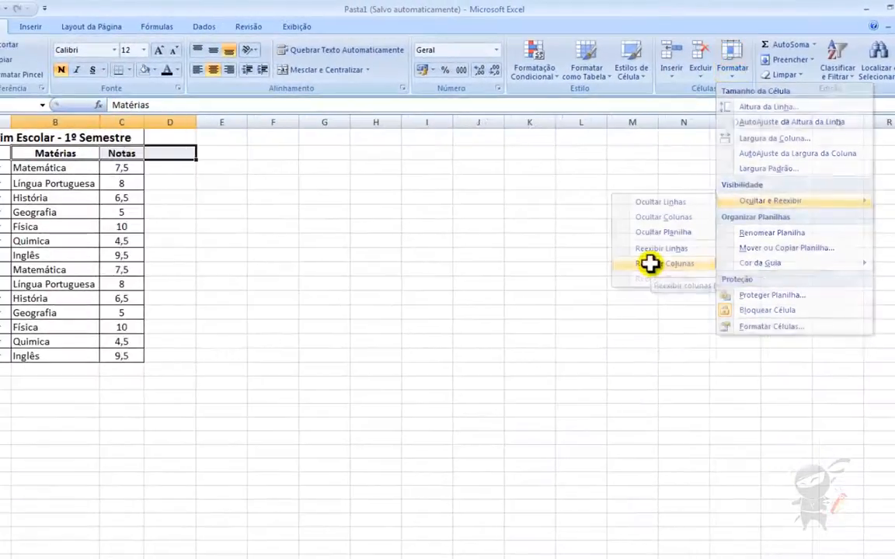
pyautogui.click(147, 166)
pyautogui.click(141, 156)
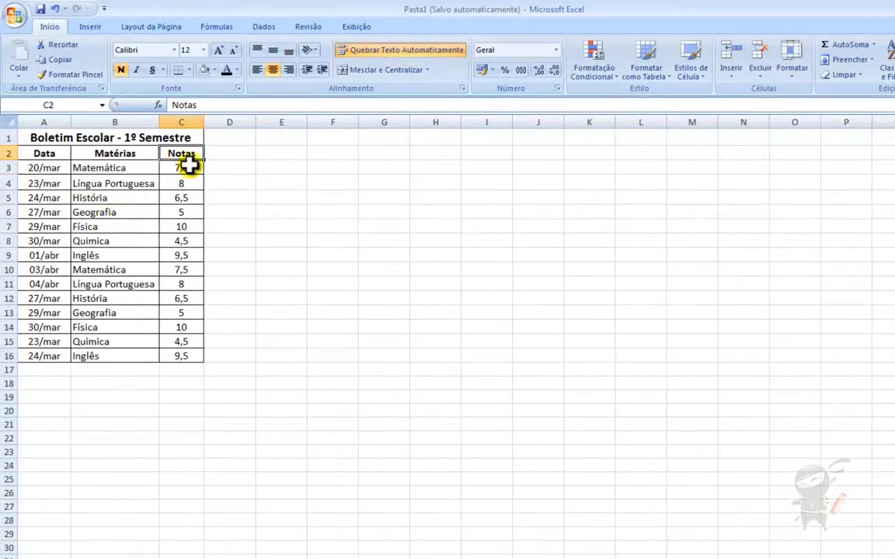
pyautogui.click(225, 153)
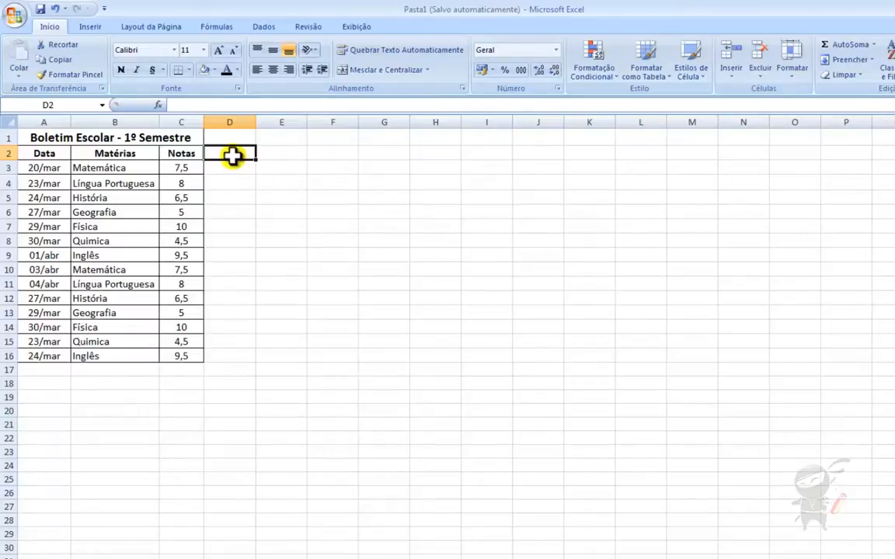
# - Switch to the Plan2 sheet and hide it with Ocultar Planilha
pyautogui.click(177, 182)
pyautogui.click(790, 74)
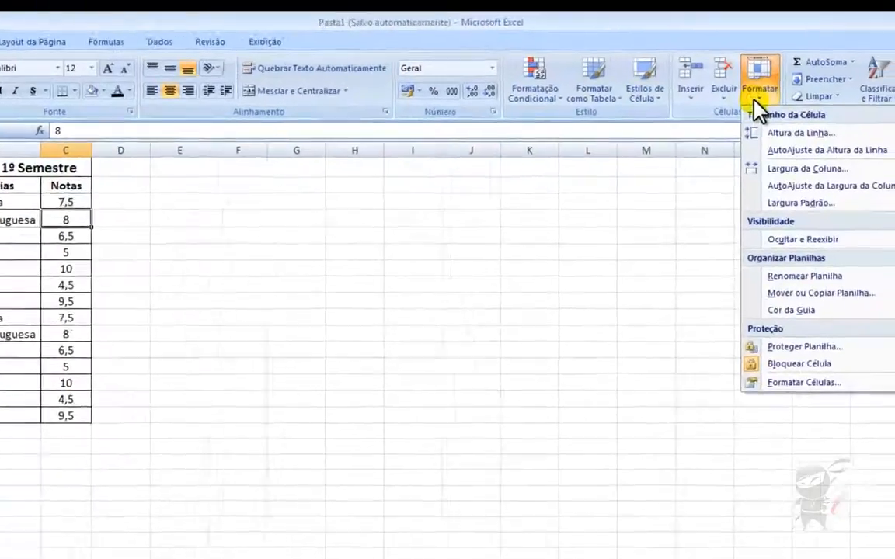
pyautogui.moveTo(838, 205)
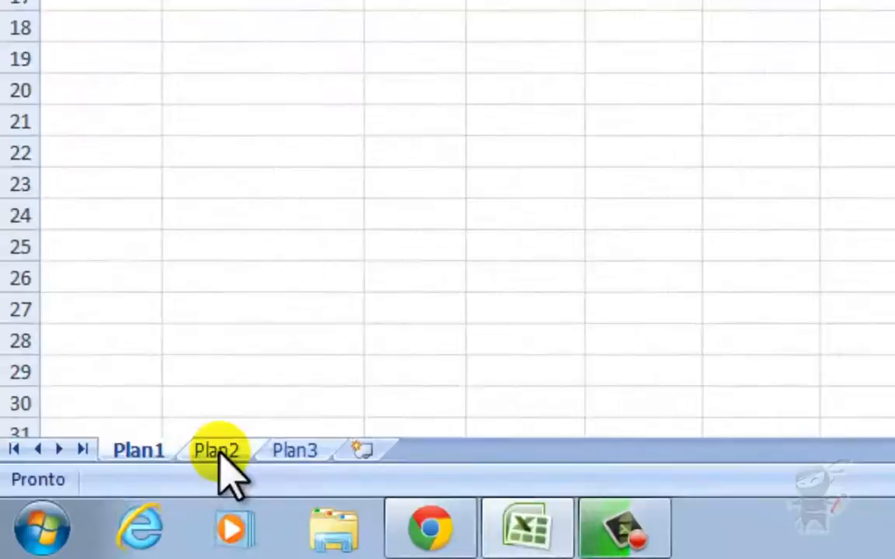
pyautogui.click(218, 452)
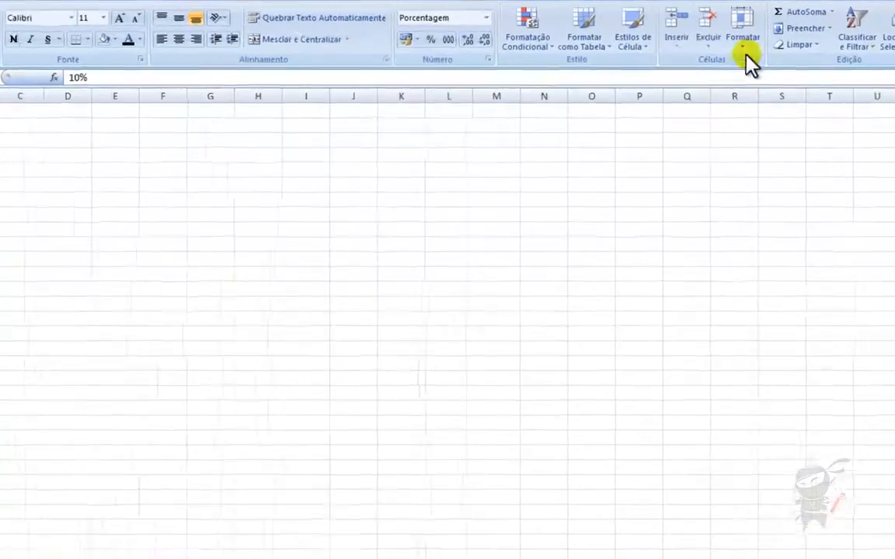
pyautogui.click(760, 32)
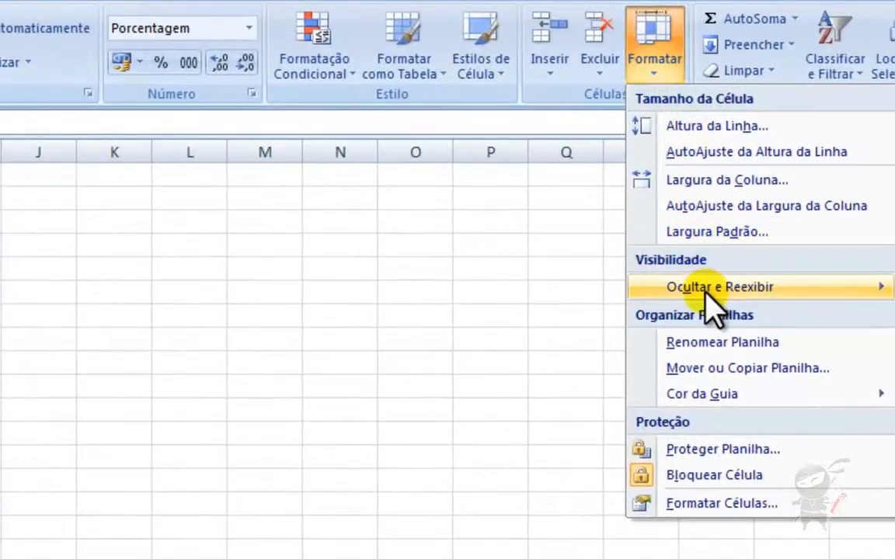
pyautogui.moveTo(650, 289)
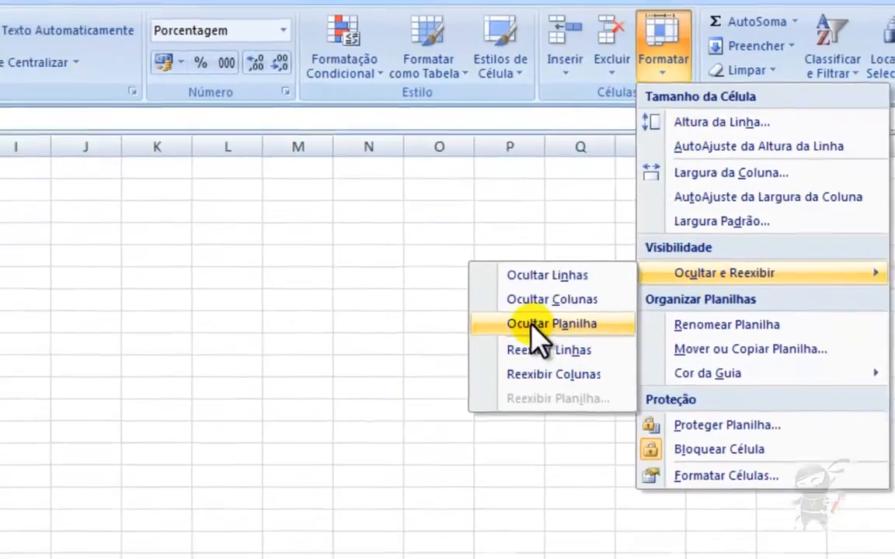
pyautogui.click(532, 326)
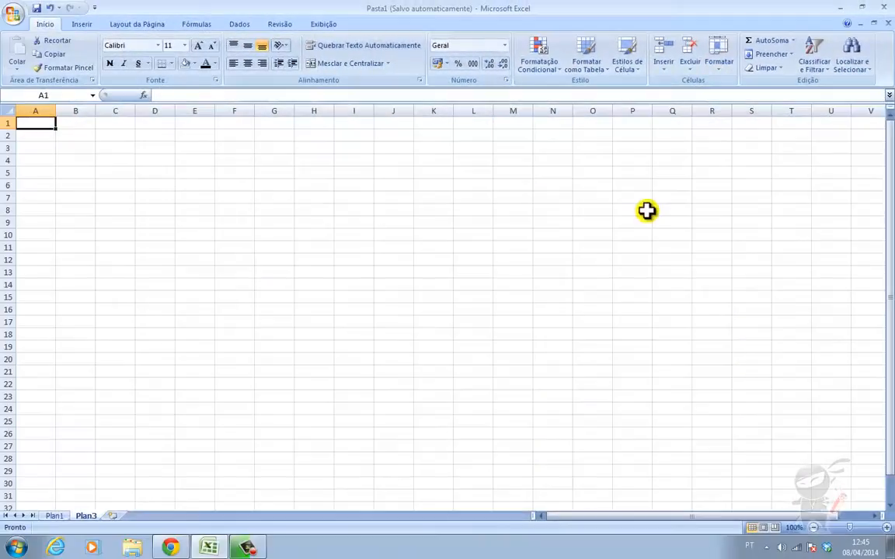
# - Check the remaining tabs by switching to Plan1, then Plan3, then Plan1 again
pyautogui.click(54, 517)
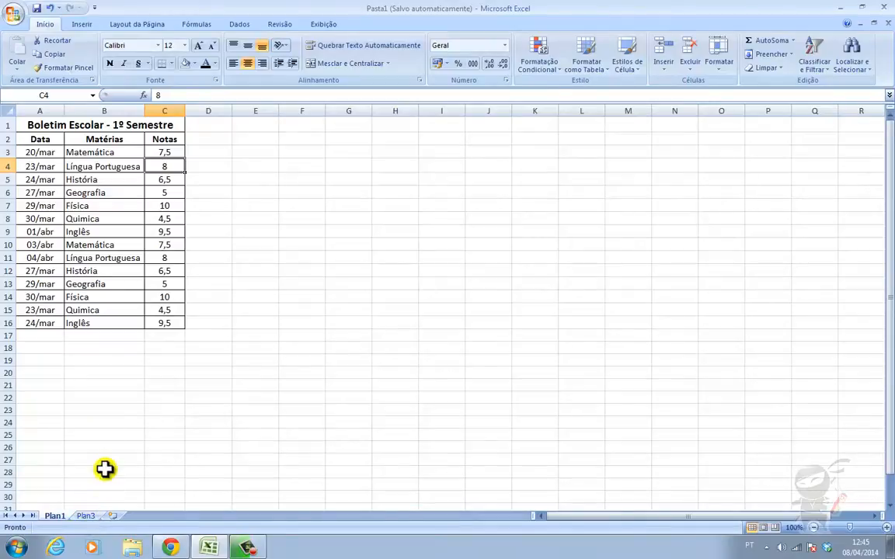
pyautogui.click(87, 516)
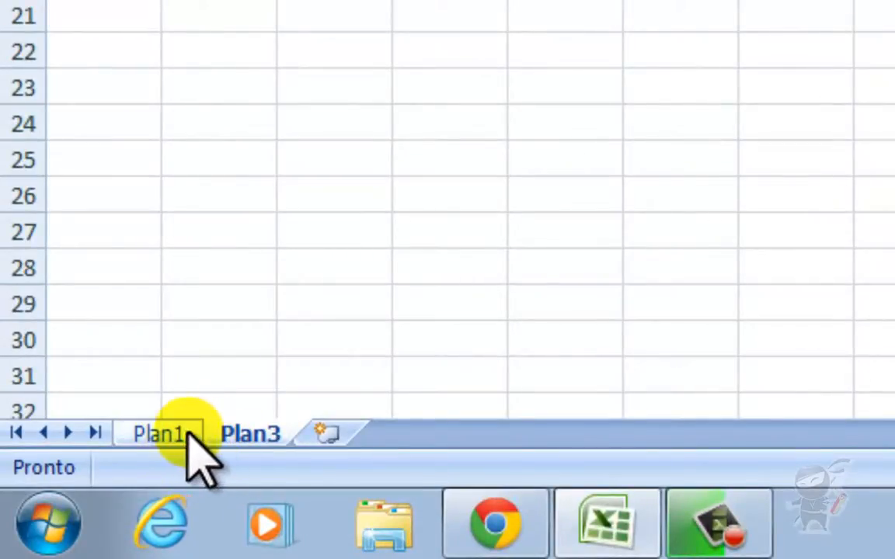
pyautogui.click(181, 435)
# - From Plan3, use Reexibir Planilha to restore Plan2 and its 10%–50% list
pyautogui.click(253, 436)
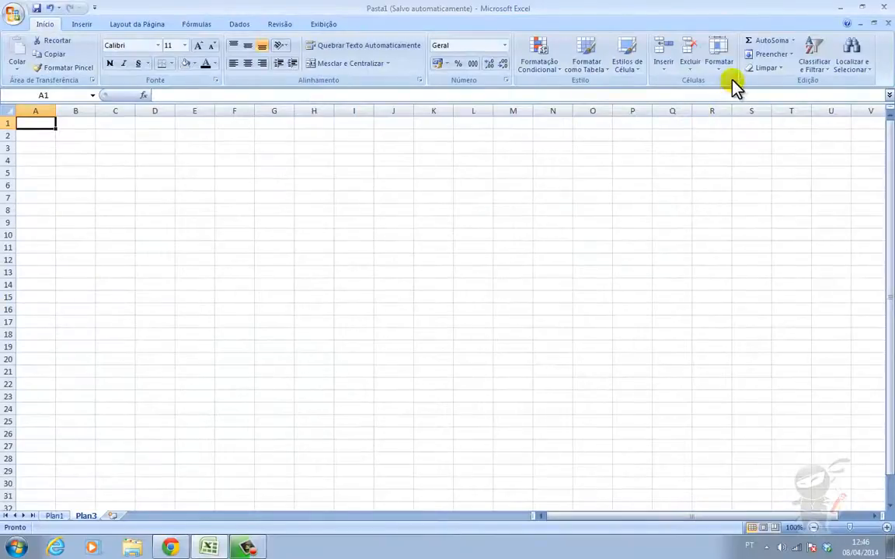
pyautogui.click(721, 64)
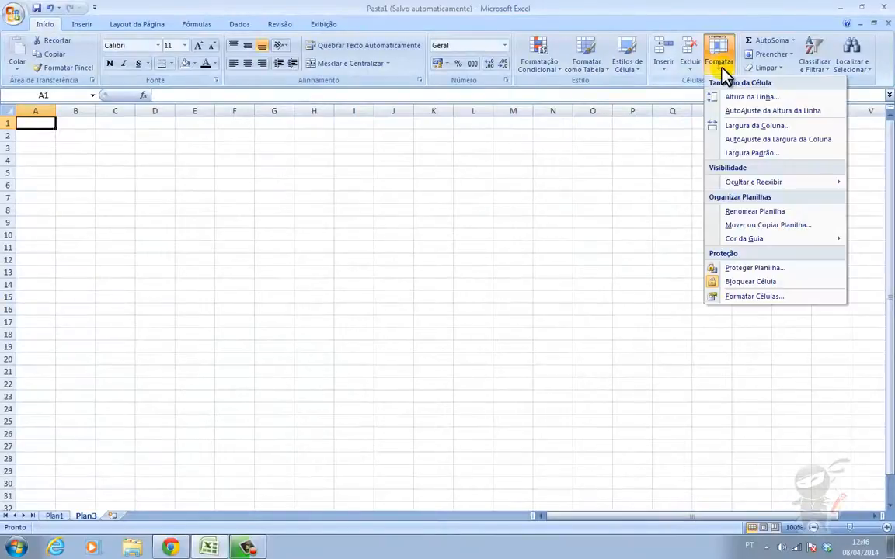
pyautogui.moveTo(747, 181)
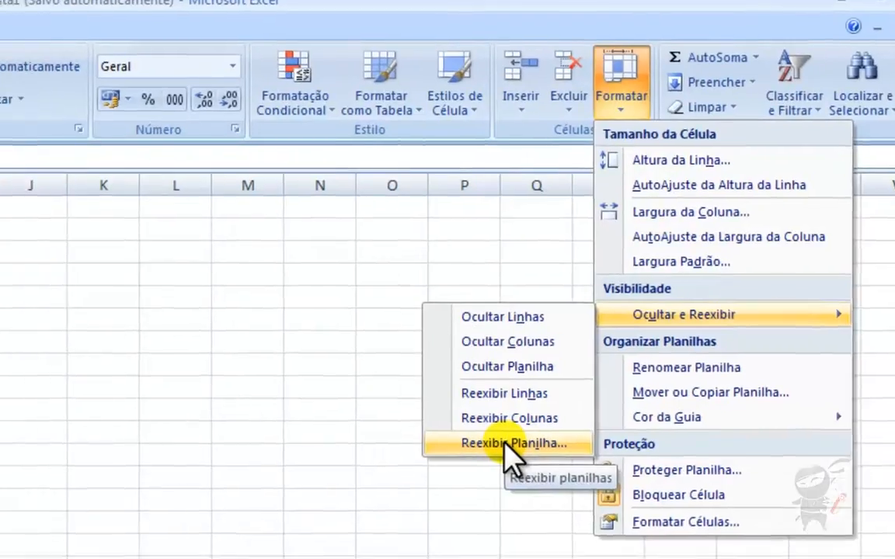
pyautogui.click(467, 456)
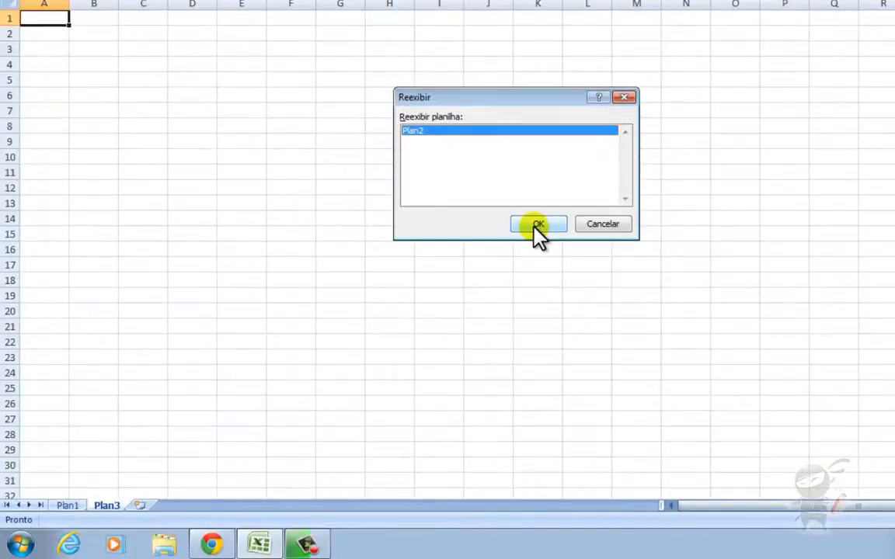
pyautogui.click(534, 226)
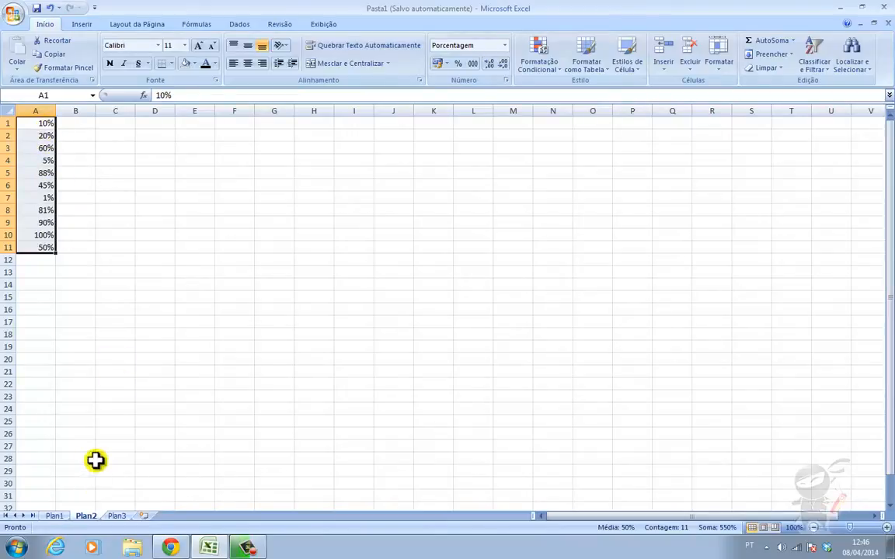
# - Rename the Plan1 sheet to 'Boletim Escolar' via Renomear Planilha
pyautogui.click(55, 516)
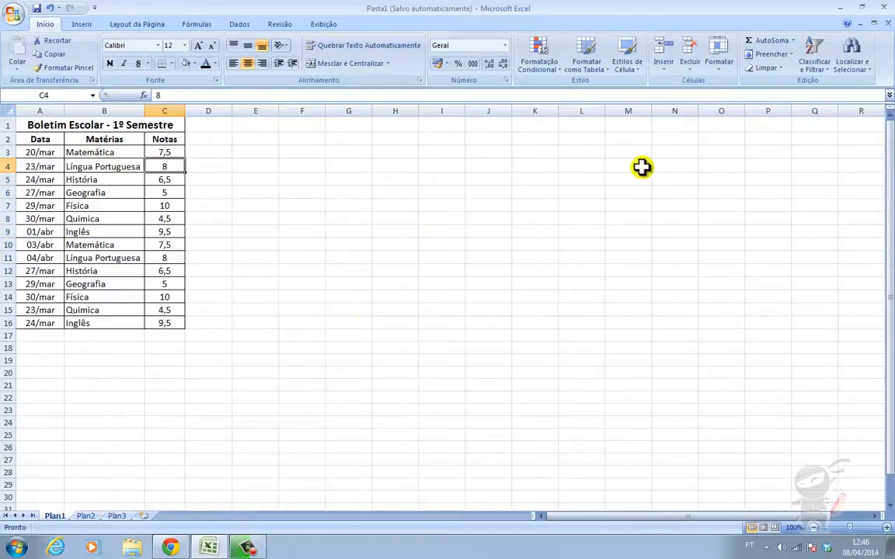
pyautogui.click(721, 67)
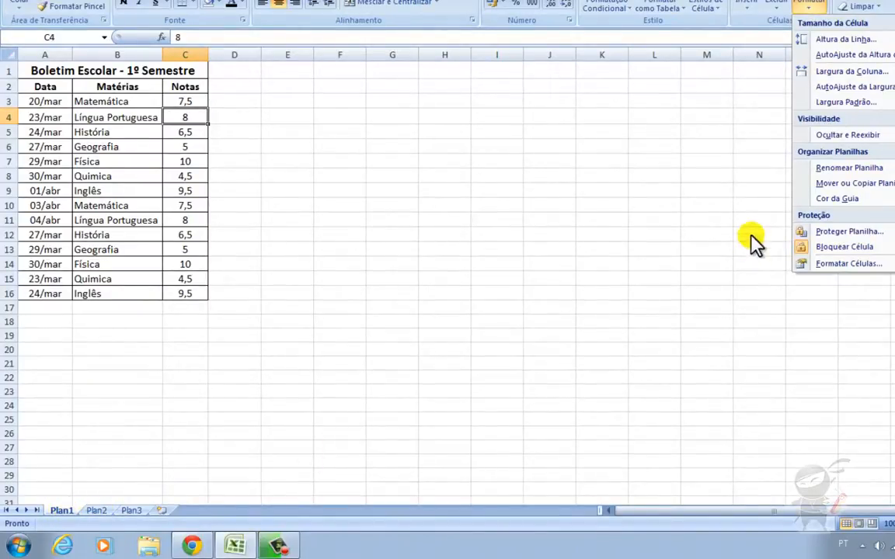
pyautogui.click(847, 167)
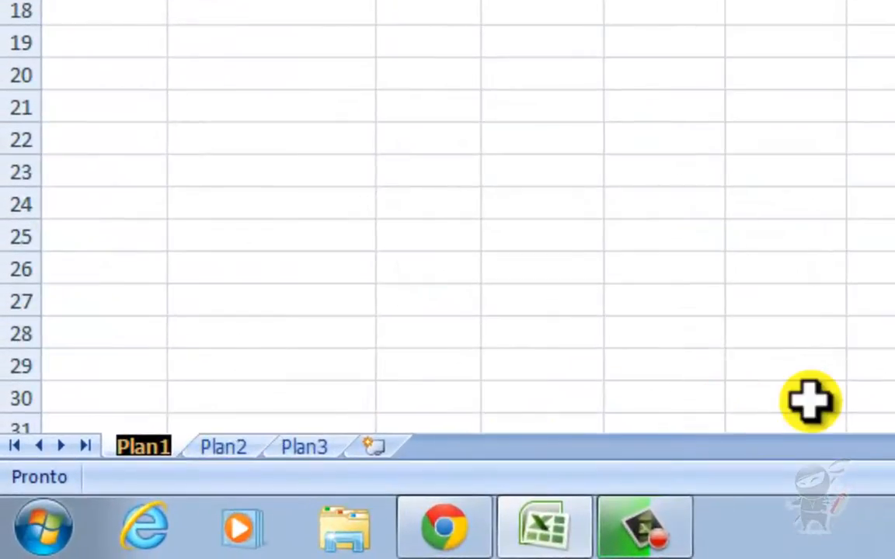
pyautogui.press('BackSpace')
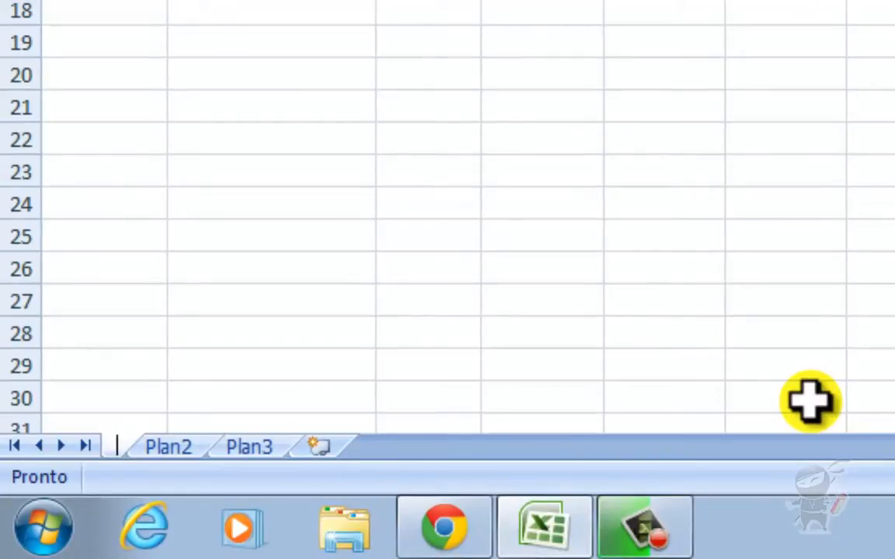
pyautogui.write('Boletim E')
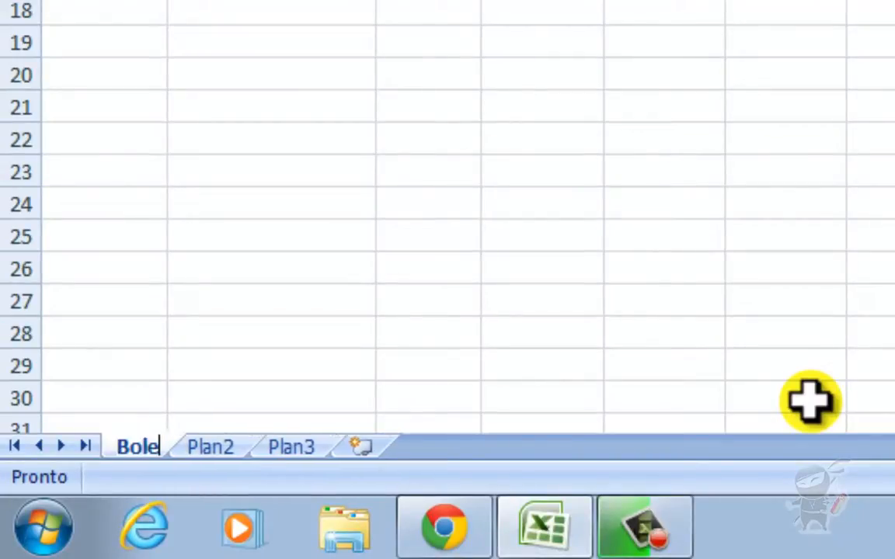
pyautogui.write('scolar')
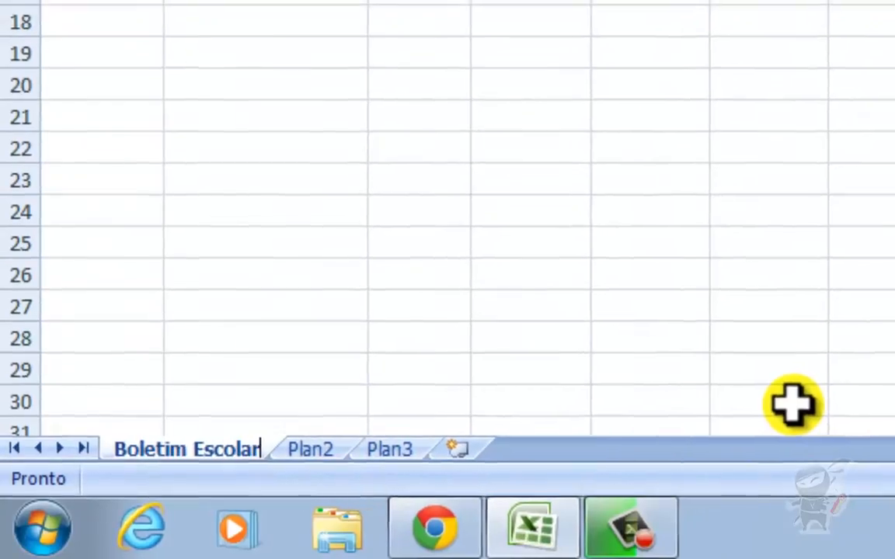
pyautogui.press('Return')
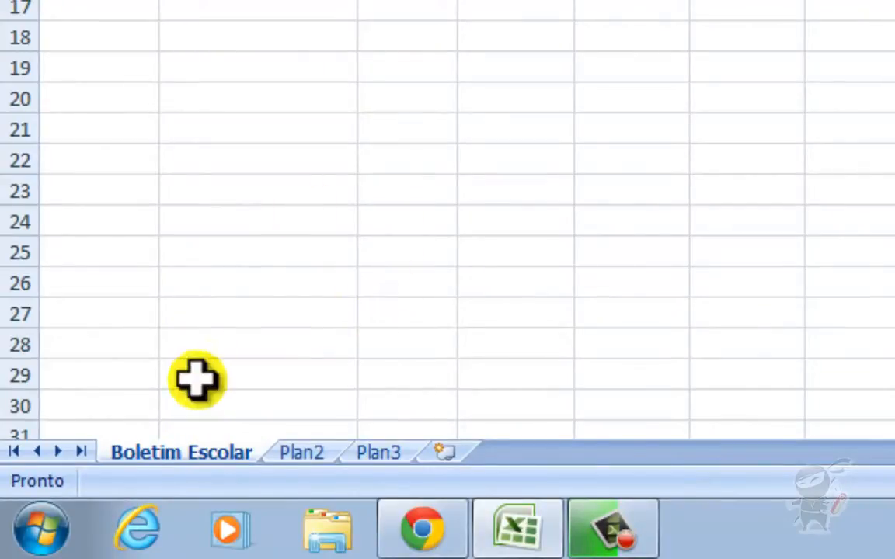
# - Open Renomear from the tab's context menu and exit, keeping 'Boletim Escolar'
pyautogui.rightClick(201, 456)
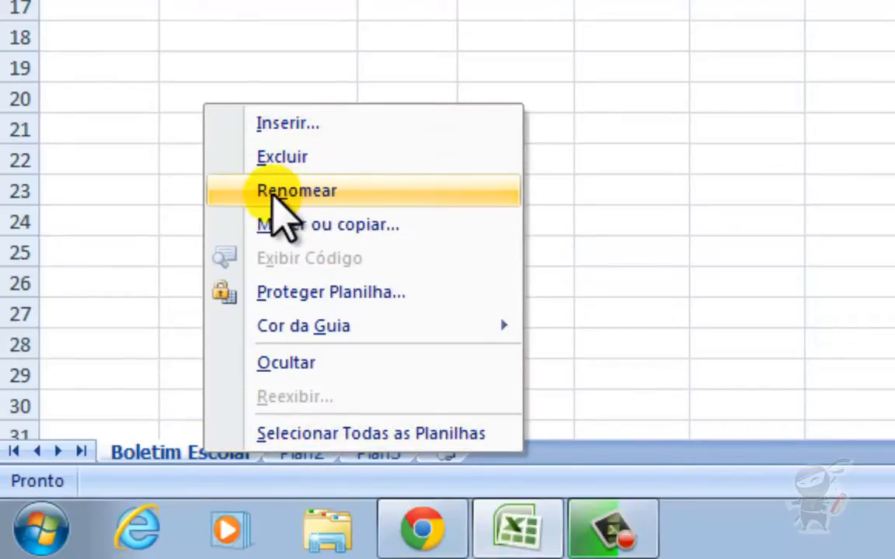
pyautogui.click(268, 191)
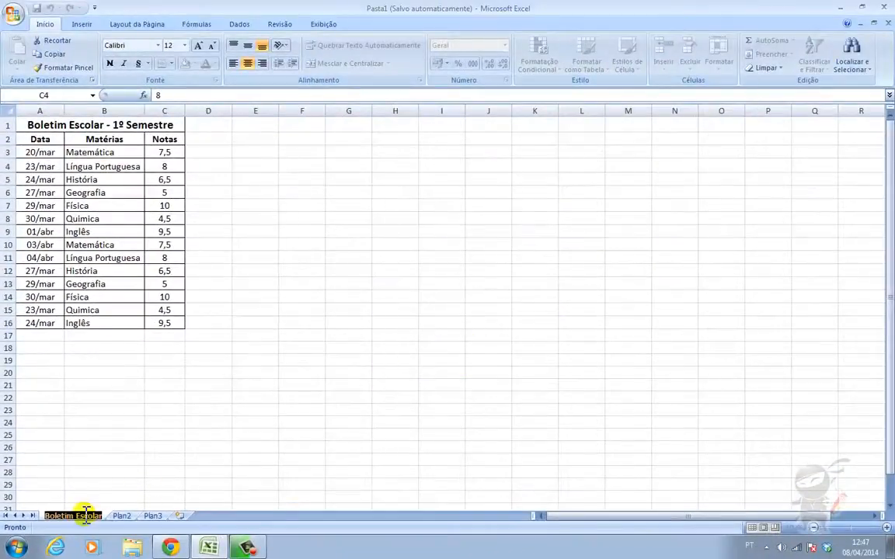
pyautogui.press('Return')
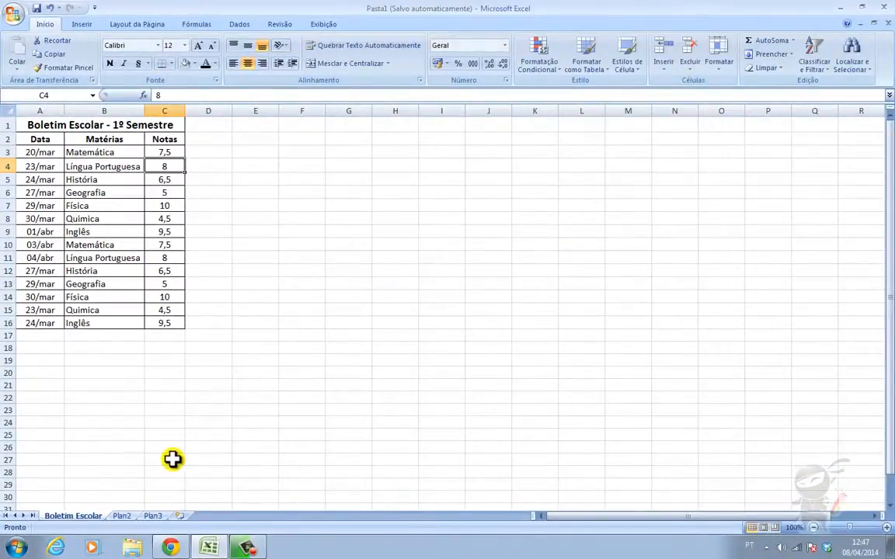
# - Move Boletim Escolar to the end using Mover ou Copiar with (mover para o final)
pyautogui.click(722, 74)
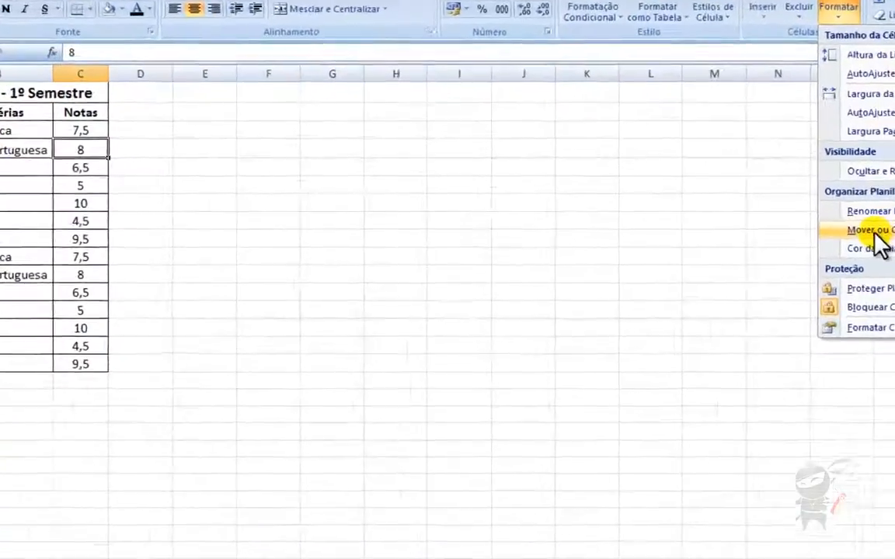
pyautogui.click(748, 228)
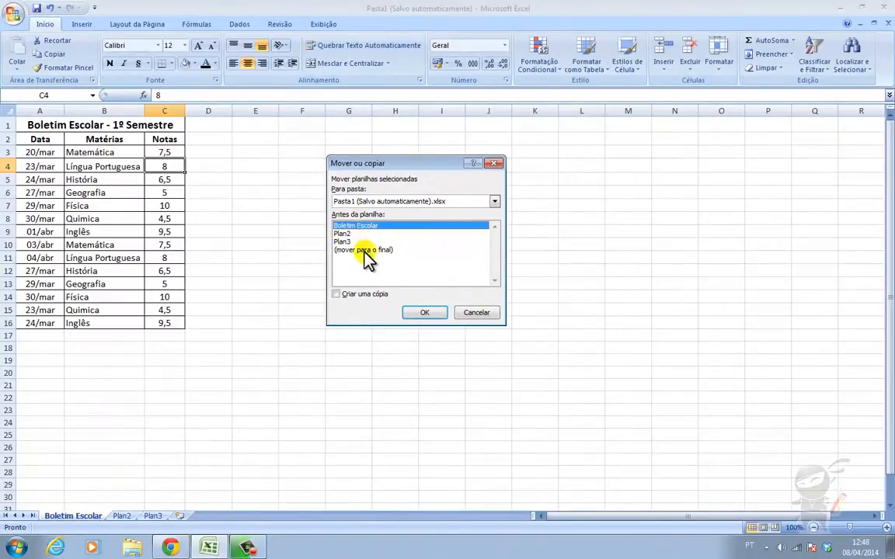
pyautogui.click(388, 250)
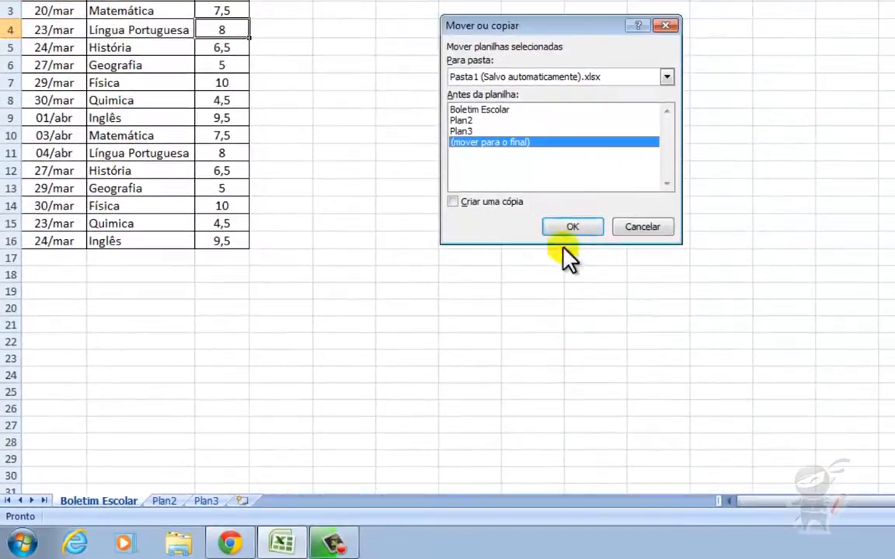
pyautogui.click(572, 227)
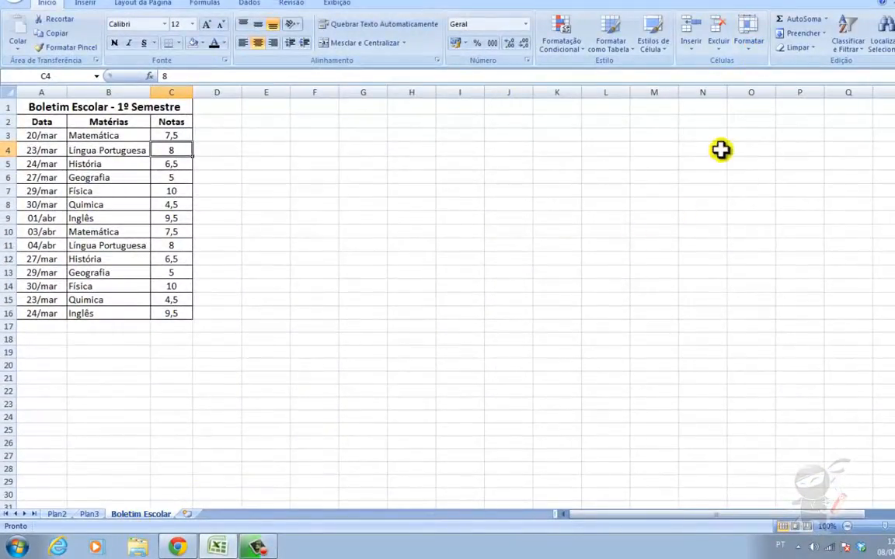
# - Drag the Boletim Escolar tab left past Plan3 and Plan2 into first position
pyautogui.click(744, 48)
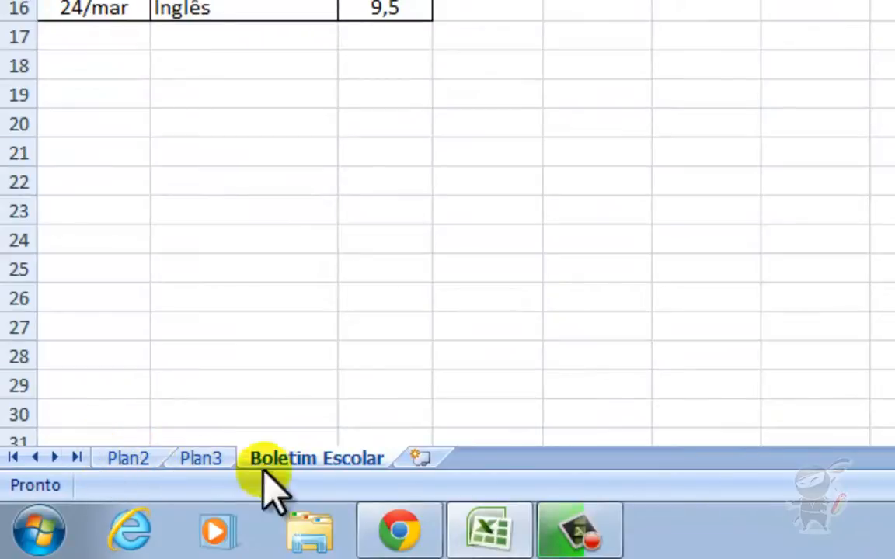
pyautogui.moveTo(326, 455)
pyautogui.mouseDown()
pyautogui.moveTo(101, 453)
pyautogui.moveTo(196, 445)
pyautogui.moveTo(234, 426)
pyautogui.moveTo(259, 429)
pyautogui.moveTo(288, 398)
pyautogui.moveTo(286, 427)
pyautogui.moveTo(170, 429)
pyautogui.moveTo(124, 444)
pyautogui.mouseUp()
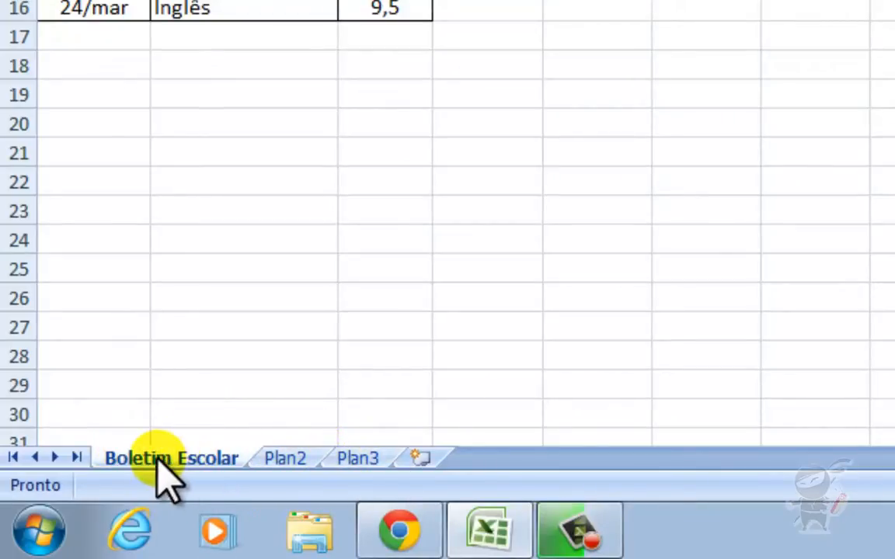
pyautogui.moveTo(157, 461); pyautogui.dragTo(349, 453)
pyautogui.moveTo(353, 466); pyautogui.dragTo(345, 470)
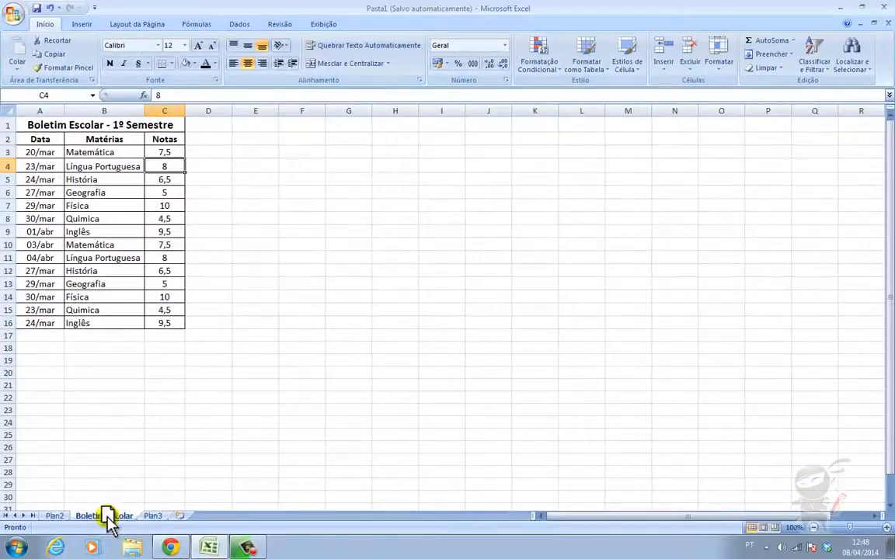
pyautogui.moveTo(107, 519); pyautogui.dragTo(60, 515)
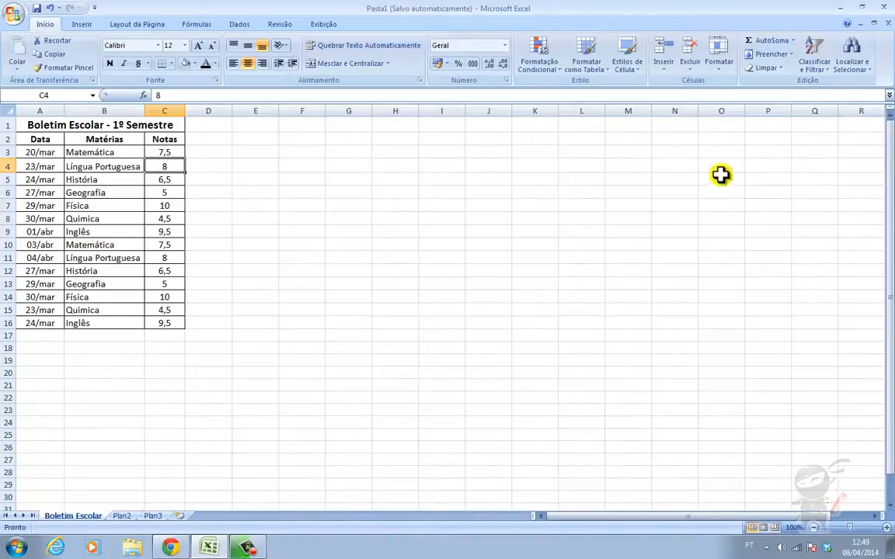
# - Set the Boletim Escolar tab colour to Vermelho, Ênfase 2 through Cor da Guia
pyautogui.click(721, 72)
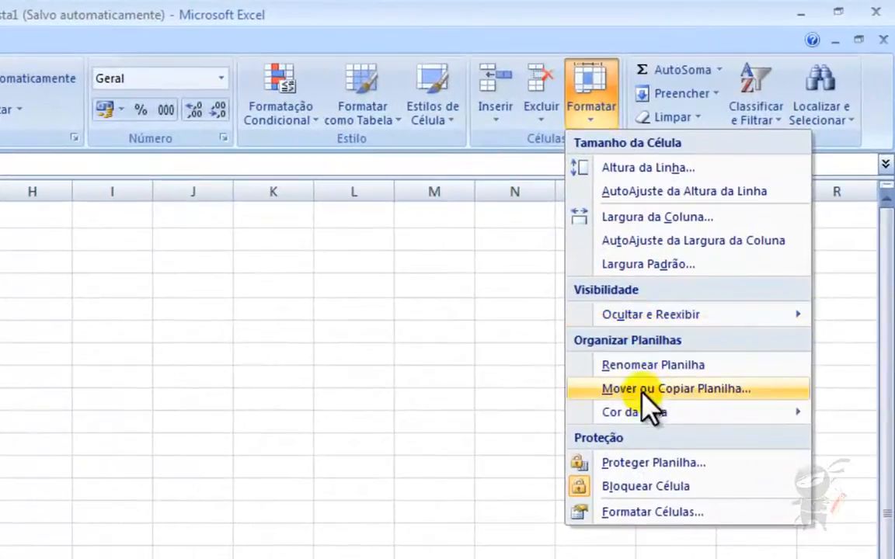
pyautogui.moveTo(724, 269)
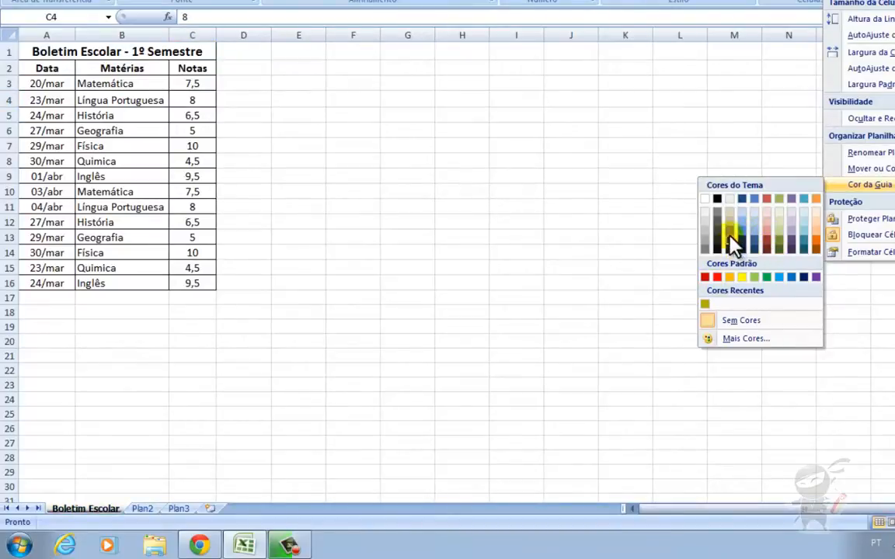
pyautogui.click(768, 201)
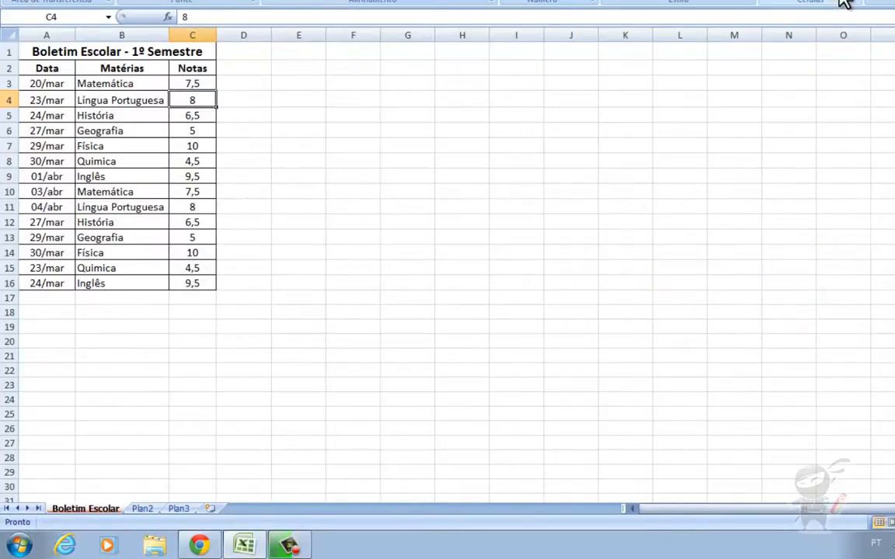
pyautogui.click(841, 1)
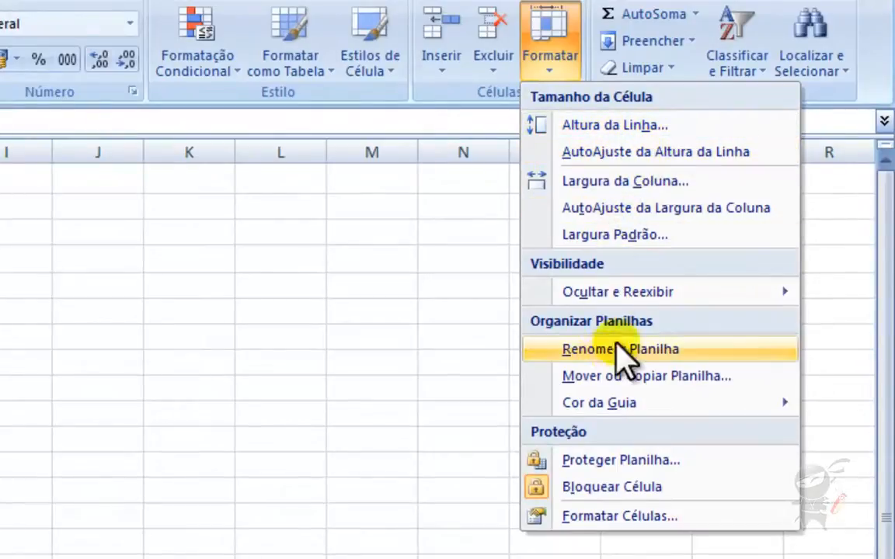
# - Start Proteger Planilha on Boletim Escolar and enter an unprotect password
pyautogui.moveTo(611, 298)
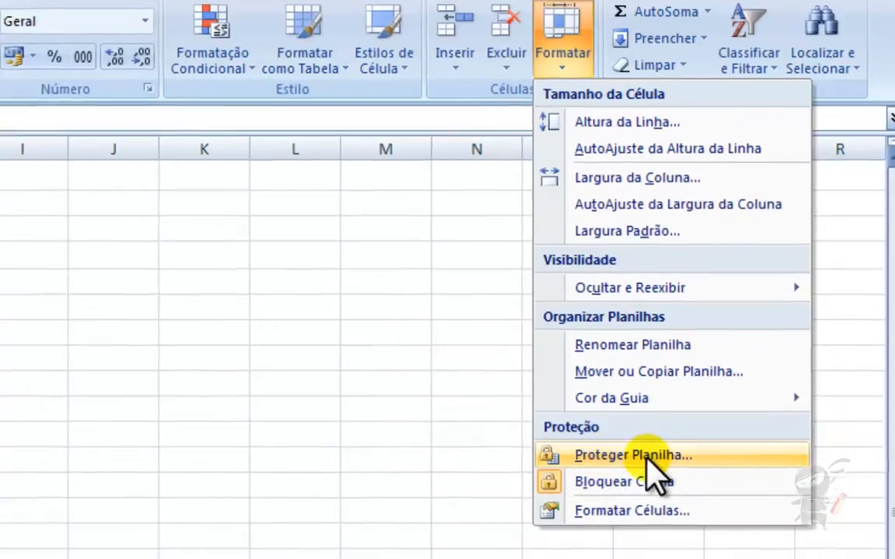
pyautogui.click(633, 460)
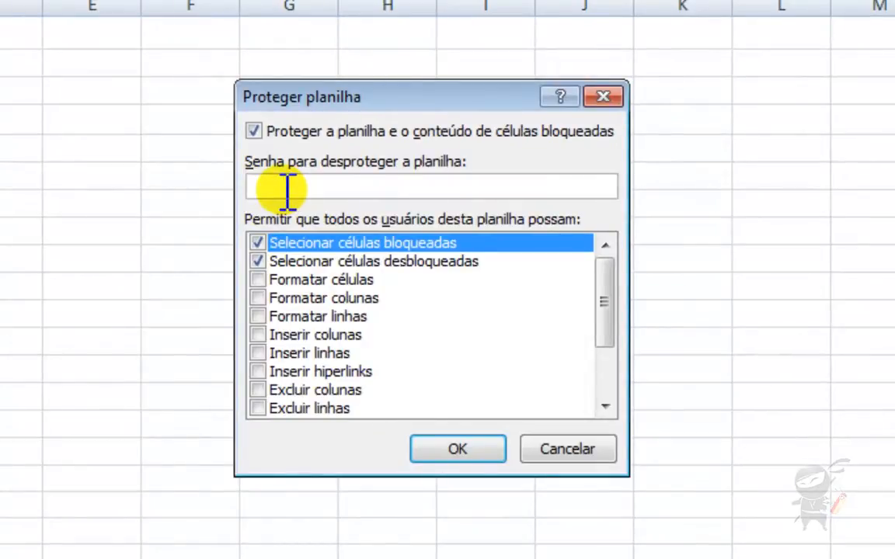
pyautogui.write('12345')
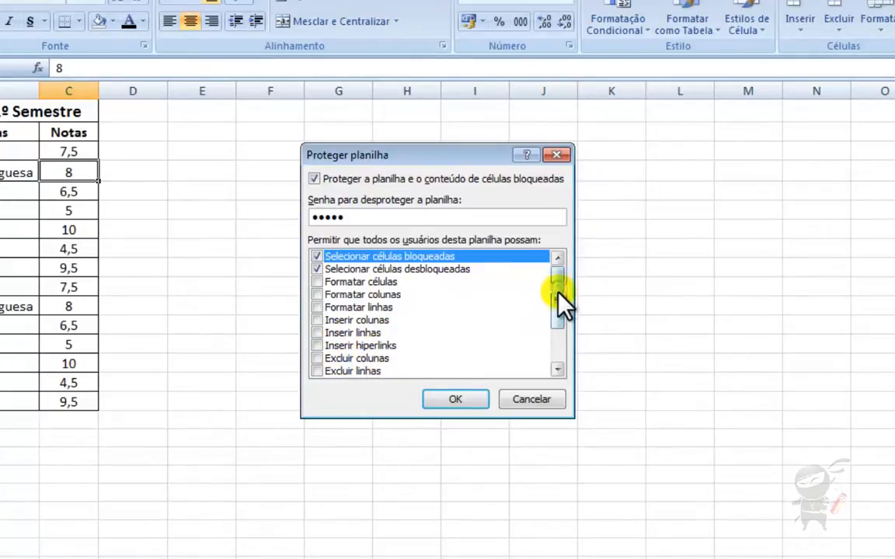
# - Leave Formatar células unticked in Proteger planilha and submit the protection settings
pyautogui.moveTo(559, 302); pyautogui.dragTo(565, 276)
pyautogui.click(318, 282)
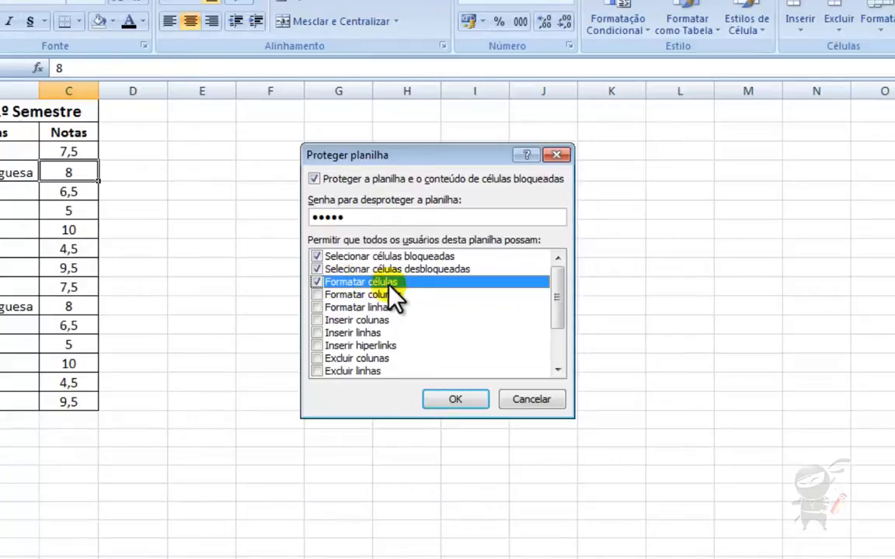
pyautogui.click(317, 282)
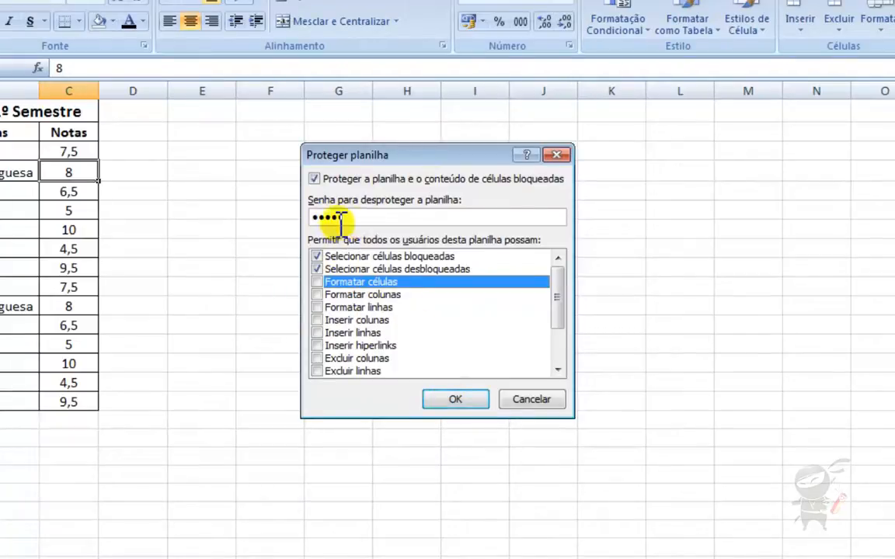
pyautogui.click(452, 400)
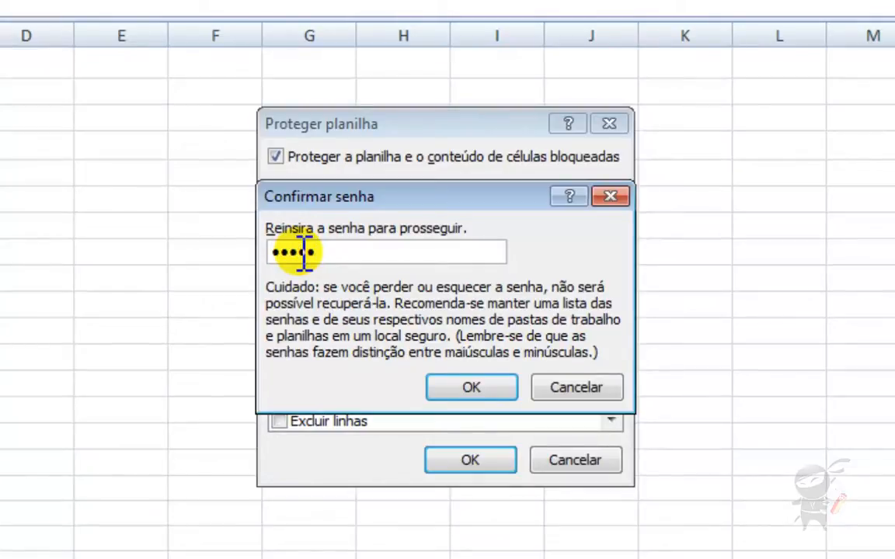
# - Confirm the re-entered sheet-protection password in Confirmar senha
pyautogui.click(452, 388)
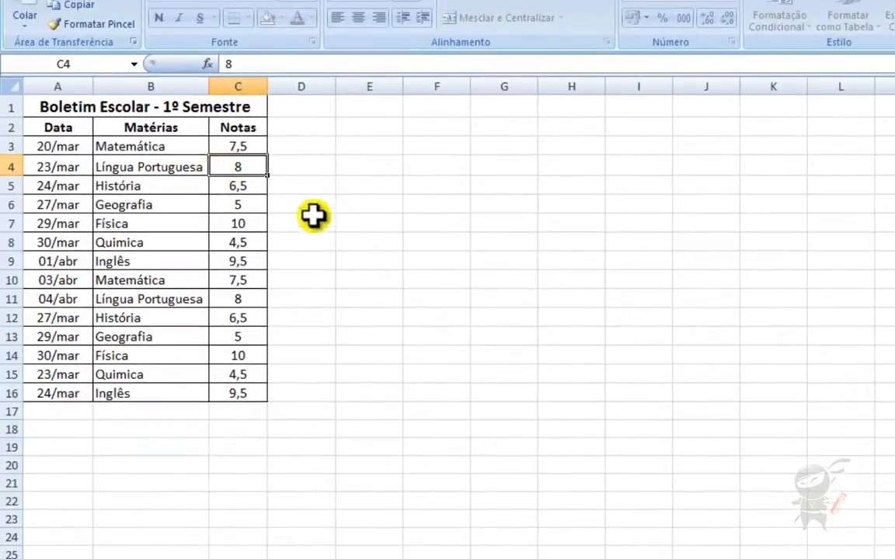
# - Try deleting the 7,5 grade in C3, then dismiss the read-only warning
pyautogui.click(246, 148)
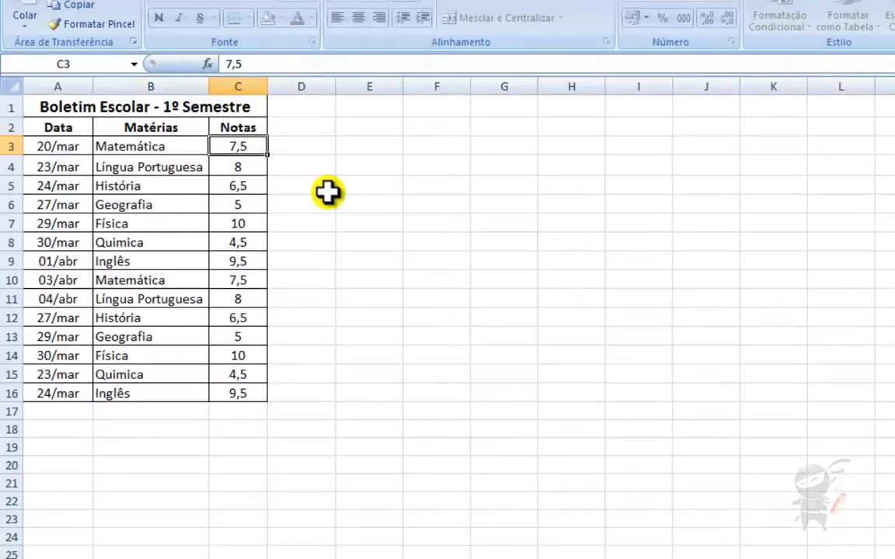
pyautogui.press('Delete')
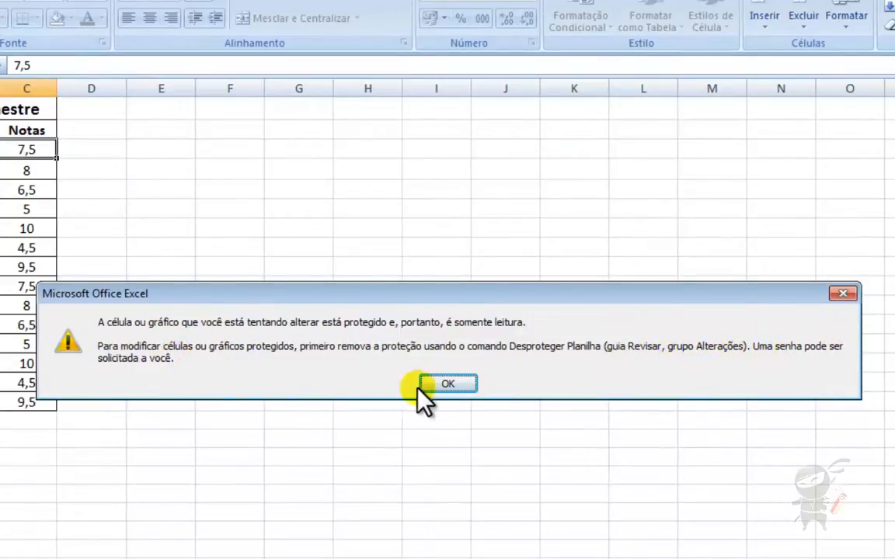
pyautogui.click(440, 383)
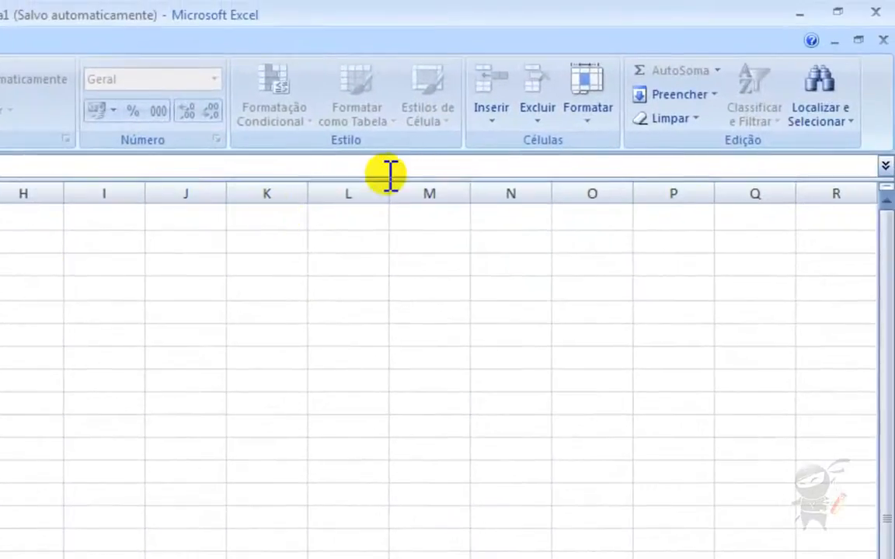
# - Cancel Formatar > Desproteger planilha and move down to the 6,5 grade in C5
pyautogui.click(591, 112)
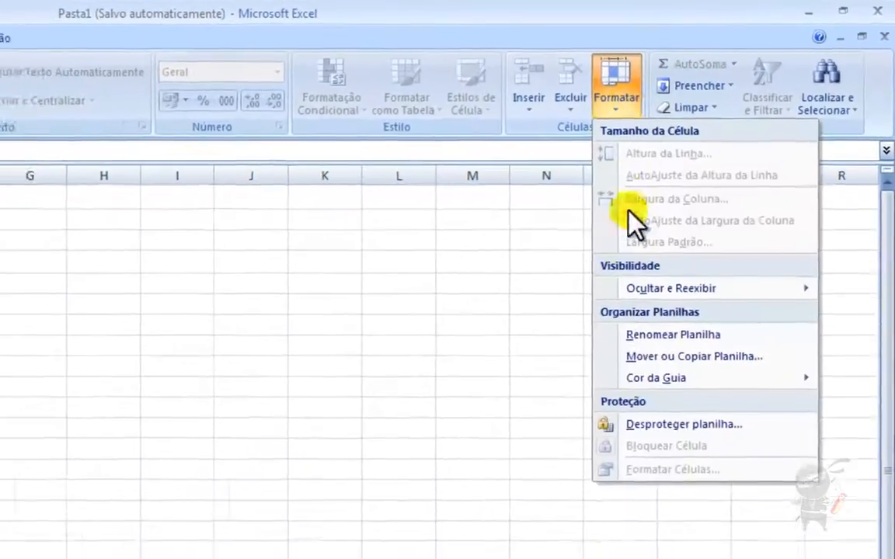
pyautogui.click(657, 424)
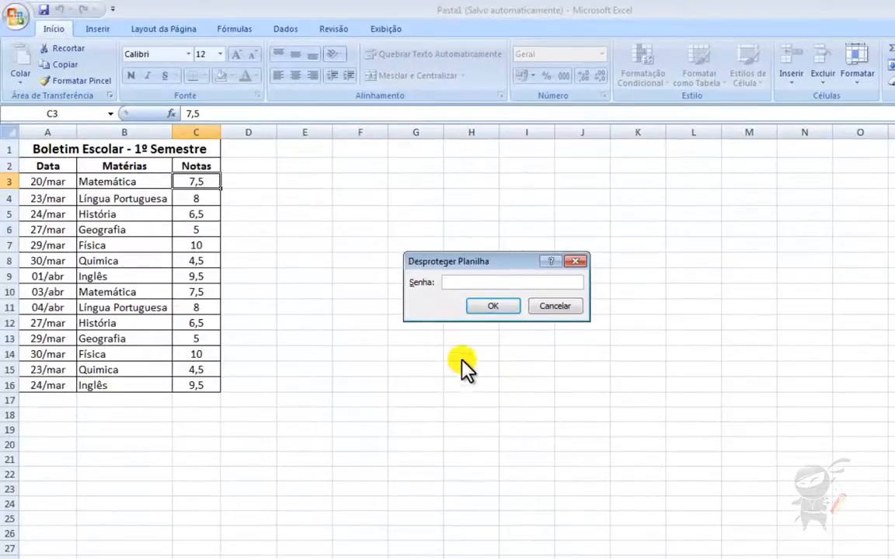
pyautogui.click(548, 307)
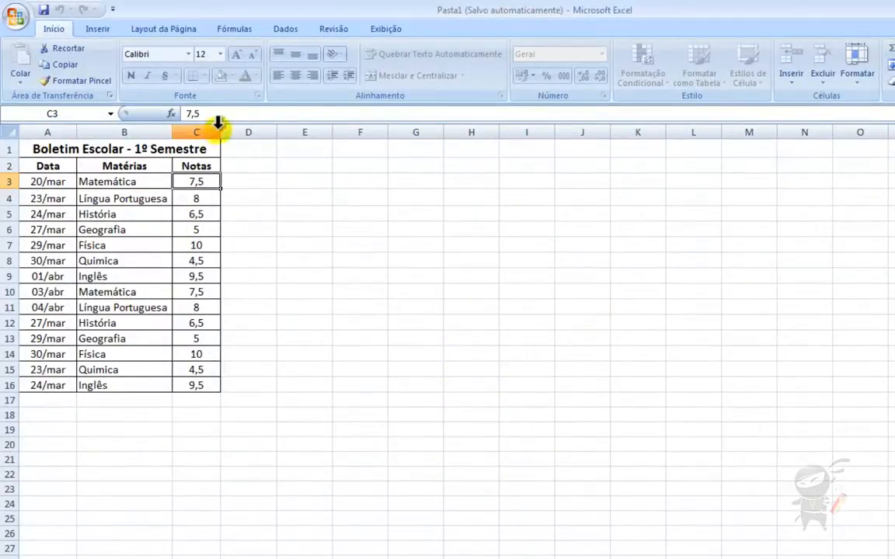
pyautogui.press('Down')
pyautogui.press('Down')
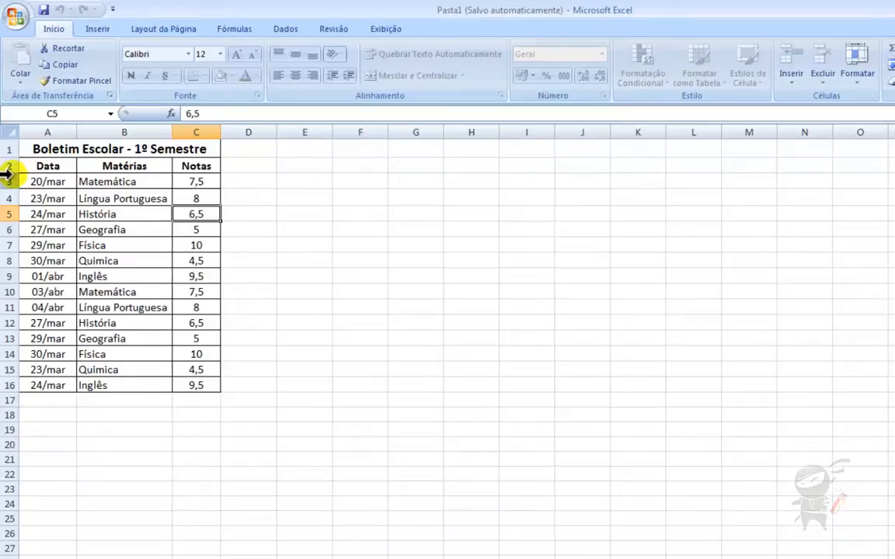
pyautogui.click(192, 181)
pyautogui.click(192, 197)
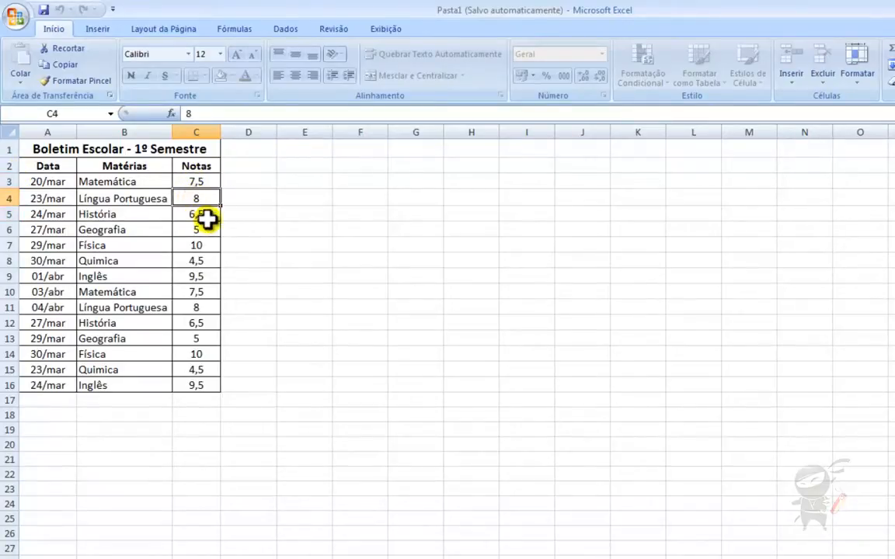
pyautogui.click(72, 209)
pyautogui.click(124, 209)
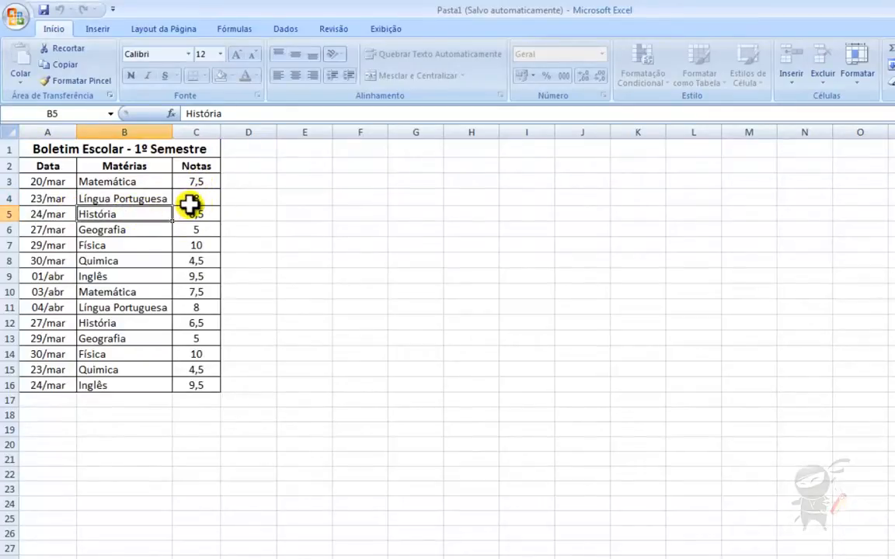
pyautogui.click(105, 168)
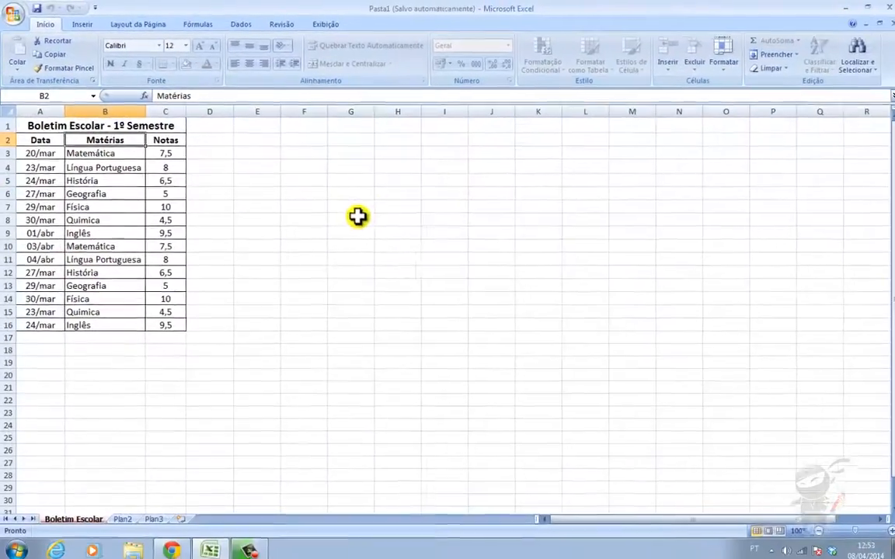
# - Unprotect the sheet with its password via Desproteger planilha, then widen the Notas column C
pyautogui.click(722, 73)
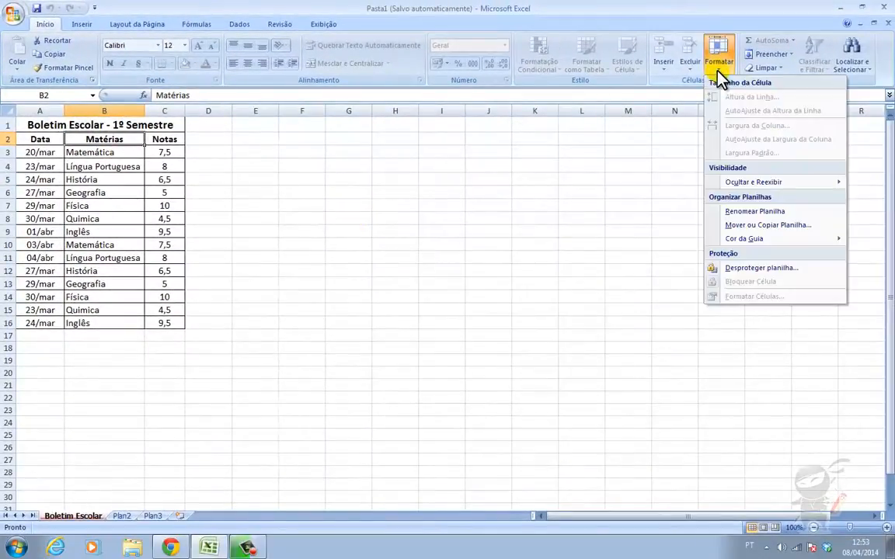
pyautogui.click(745, 267)
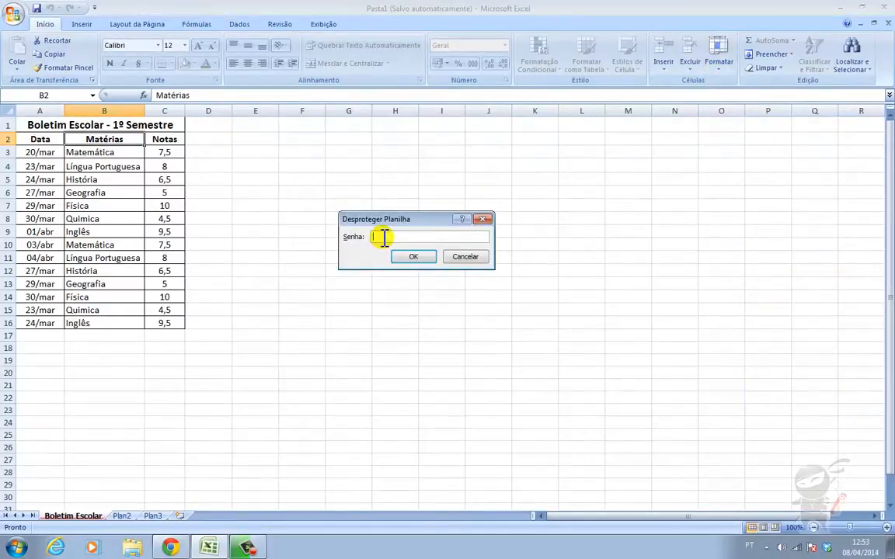
pyautogui.write('••••')
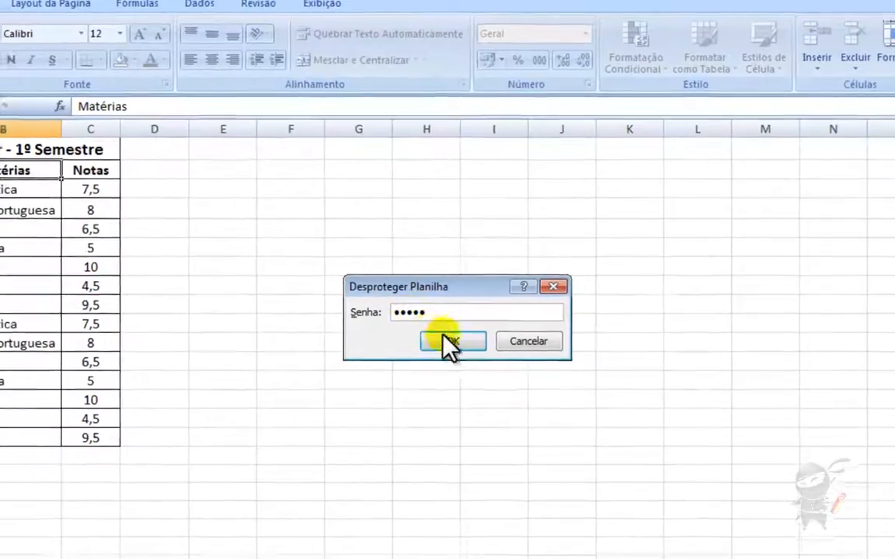
pyautogui.click(443, 347)
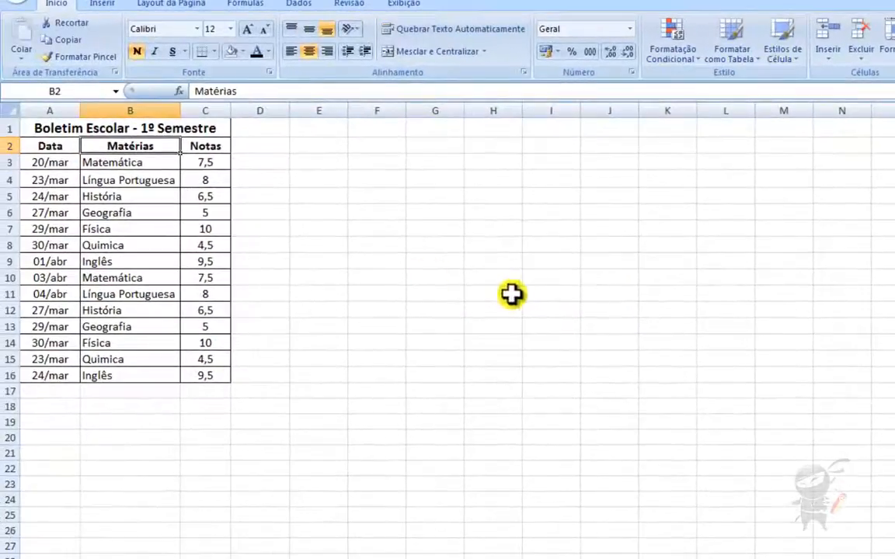
pyautogui.moveTo(232, 111)
pyautogui.mouseDown()
pyautogui.moveTo(256, 114)
pyautogui.moveTo(241, 113)
pyautogui.mouseUp()
# - Select C3 and F6, then reopen the Formatar dropdown now offering Proteger Planilha
pyautogui.click(218, 163)
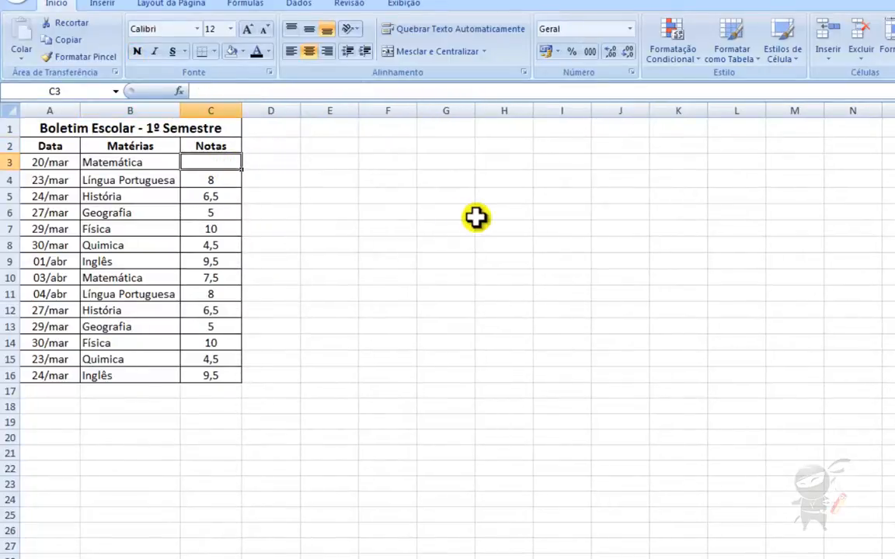
pyautogui.click(380, 212)
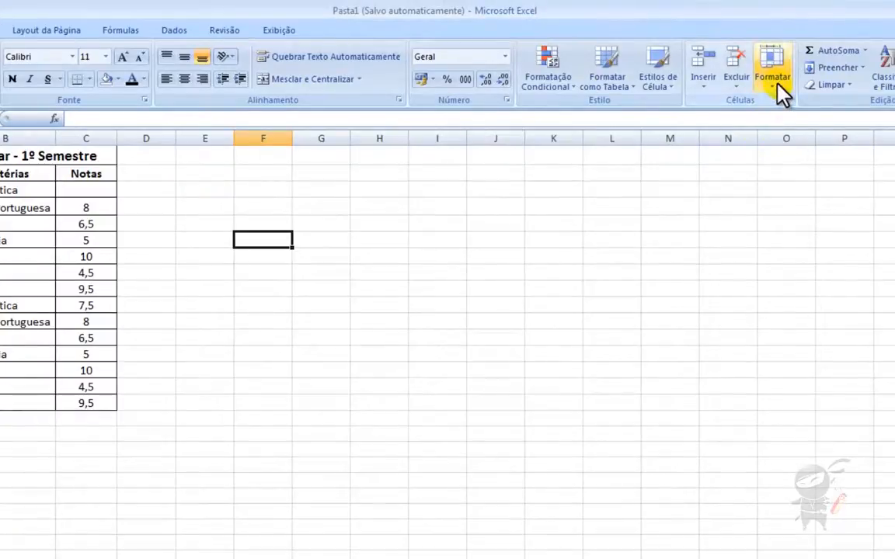
pyautogui.click(775, 86)
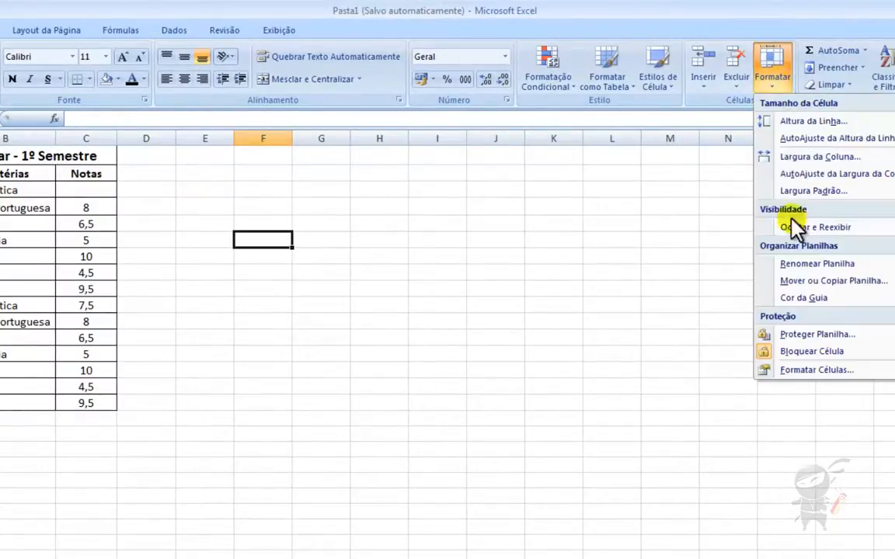
pyautogui.moveTo(825, 303)
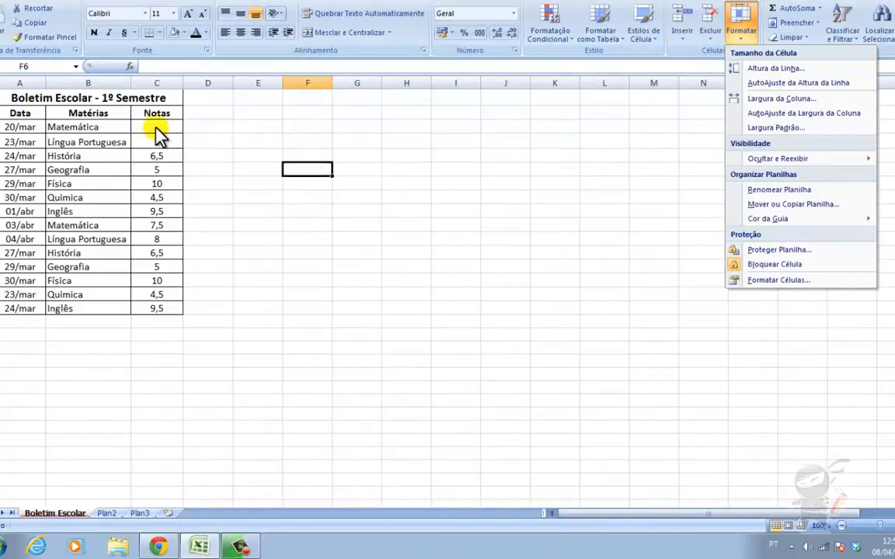
pyautogui.click(155, 128)
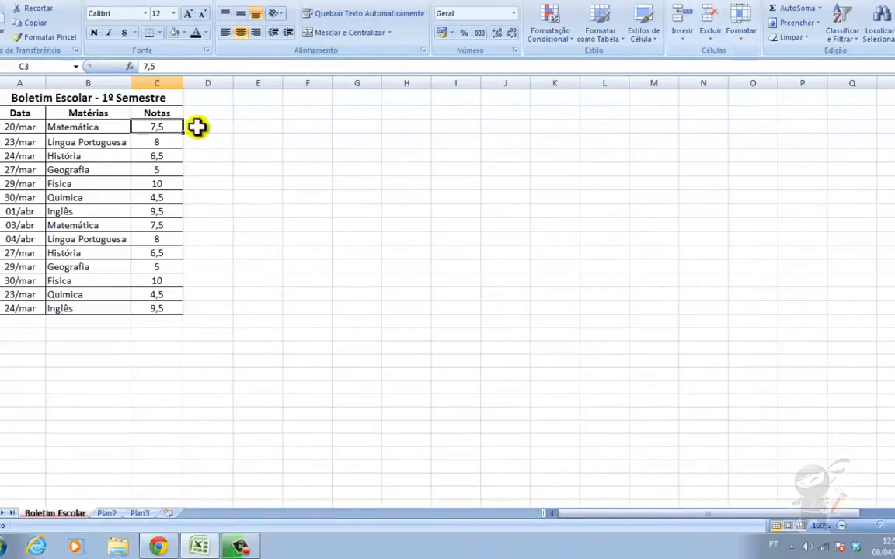
pyautogui.click(741, 39)
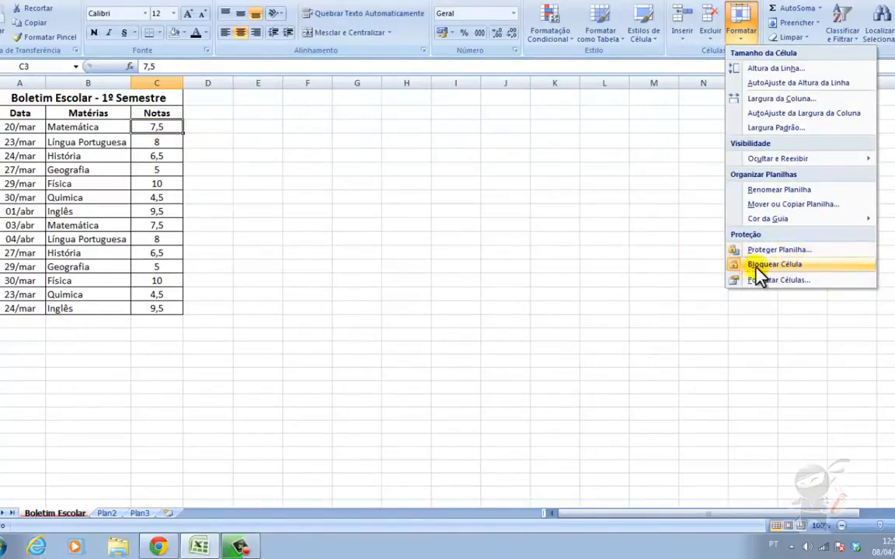
pyautogui.click(156, 132)
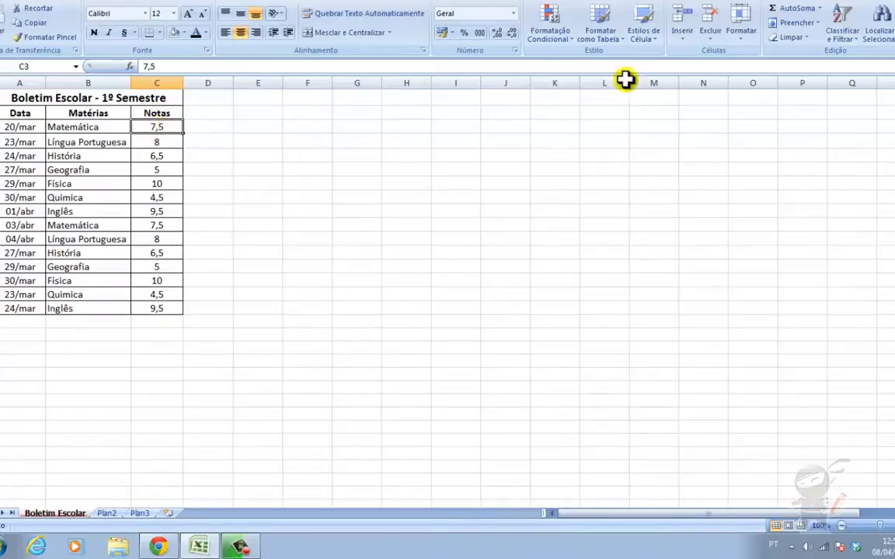
pyautogui.click(742, 30)
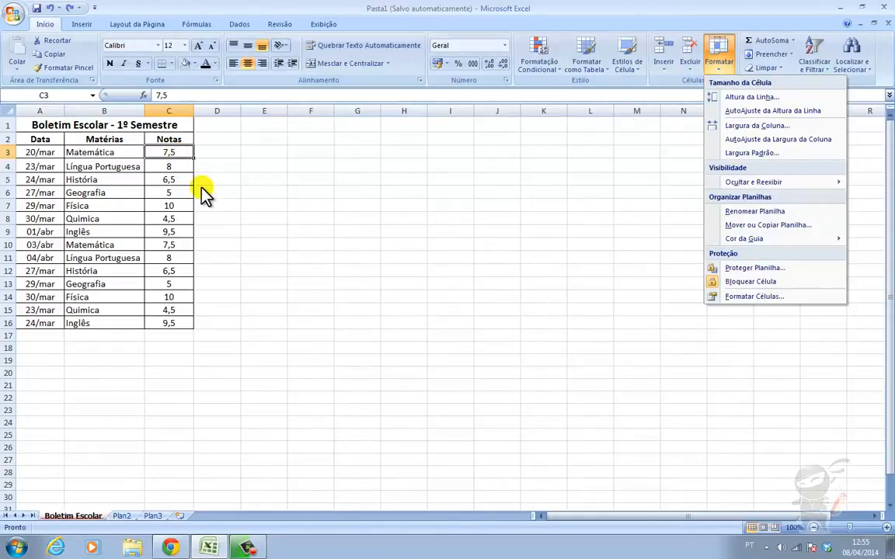
# - Select the Notas grades C3:C16 and open Formatar > Formatar Células
pyautogui.click(168, 153)
pyautogui.moveTo(168, 155); pyautogui.dragTo(173, 320)
pyautogui.click(720, 66)
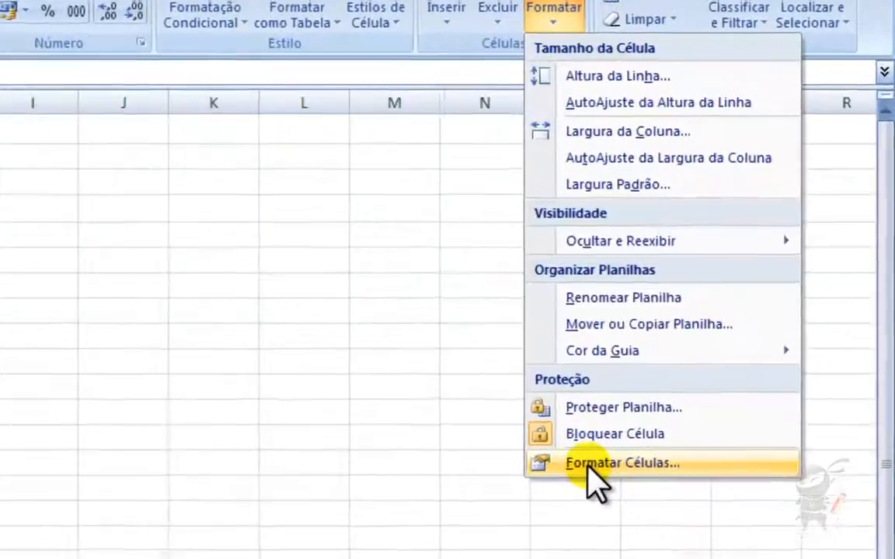
pyautogui.click(741, 296)
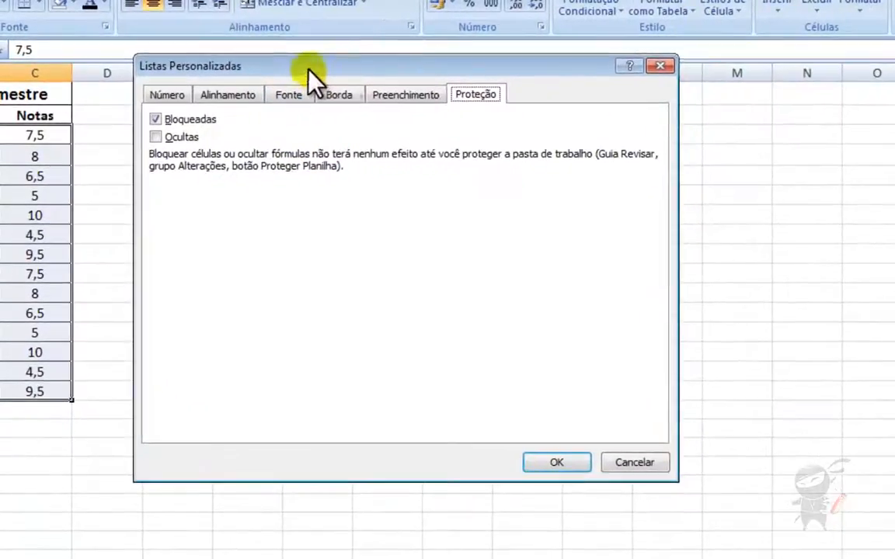
# - Move the dialog off the table and show the Número tab settings
pyautogui.moveTo(244, 58); pyautogui.dragTo(303, 113)
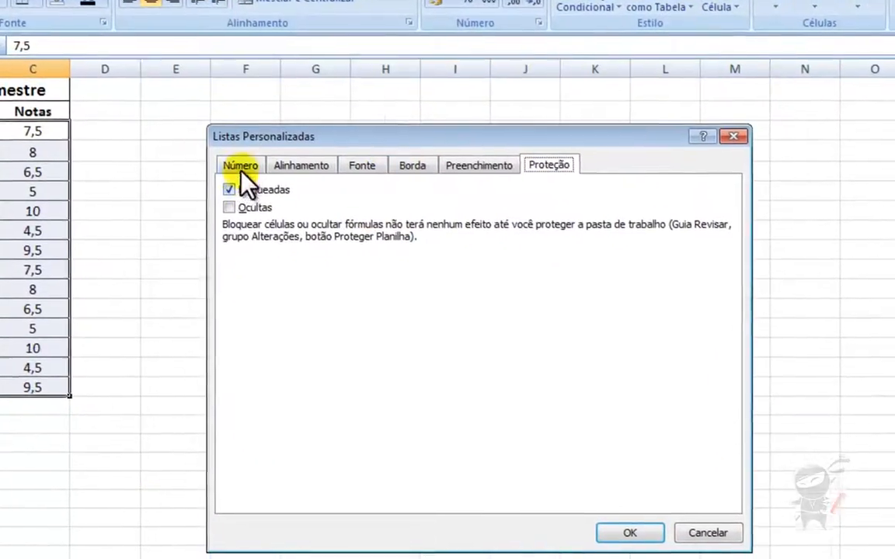
pyautogui.click(243, 170)
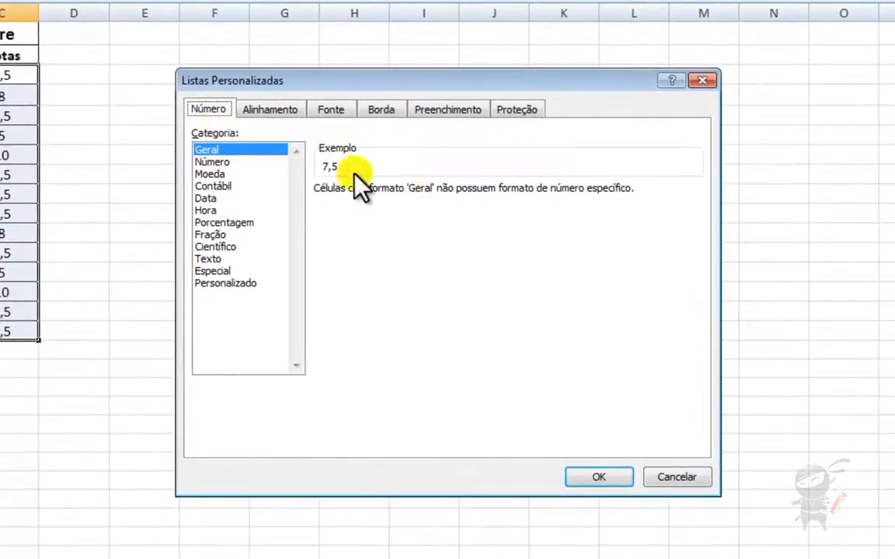
pyautogui.click(268, 110)
pyautogui.click(210, 117)
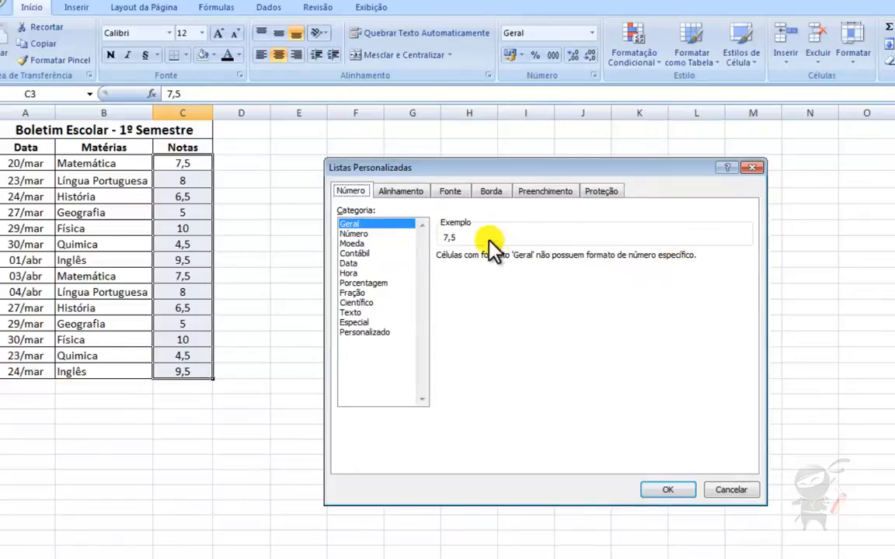
# - Format the grades as Número with one decimal place, showing 7,5
pyautogui.click(354, 234)
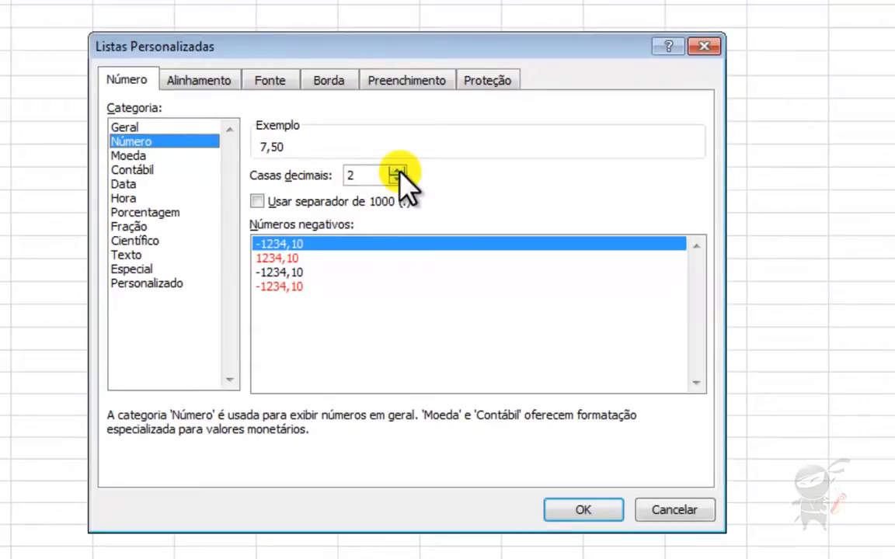
pyautogui.click(396, 172)
pyautogui.click(396, 179)
pyautogui.click(396, 179)
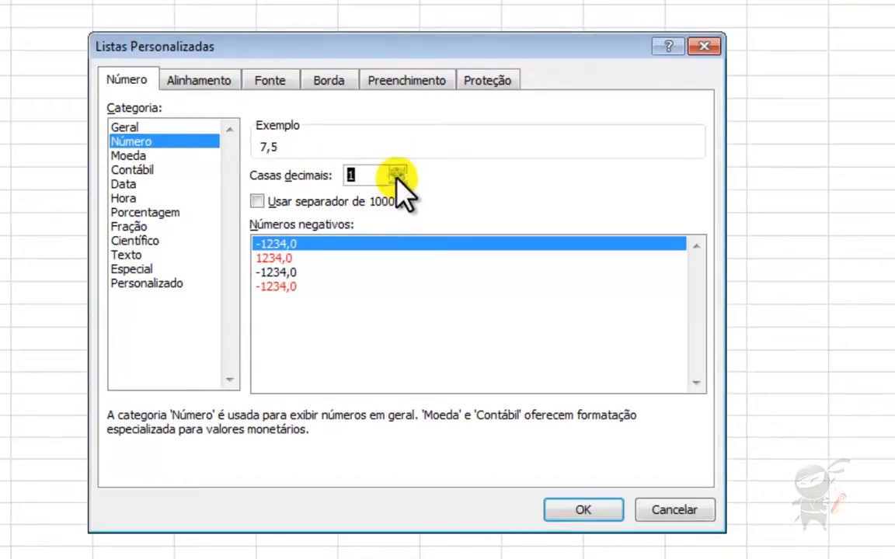
pyautogui.click(396, 170)
pyautogui.click(397, 179)
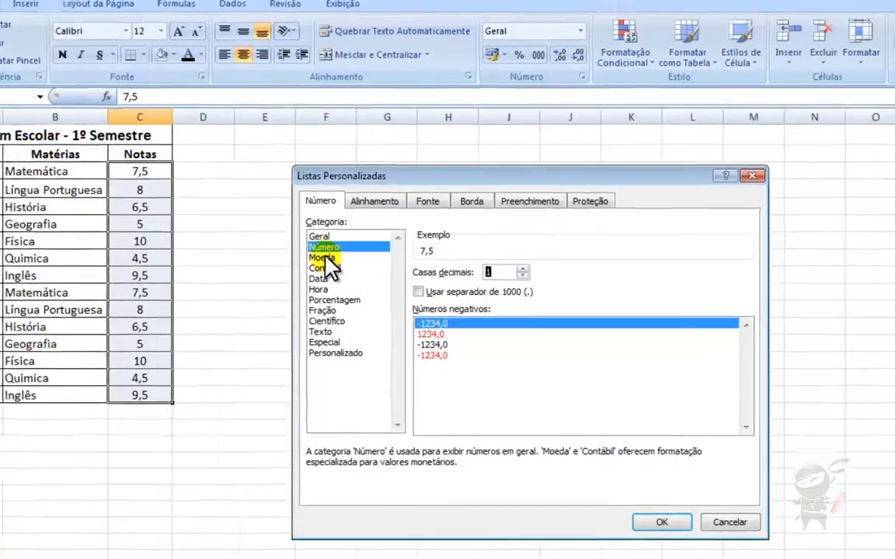
# - Preview Moeda through Personalizado categories, then select Geral
pyautogui.click(359, 275)
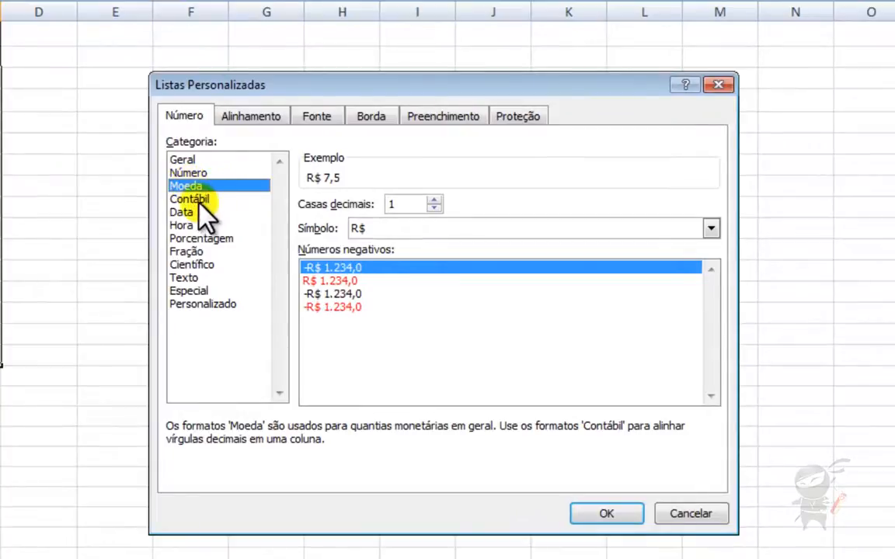
pyautogui.click(199, 200)
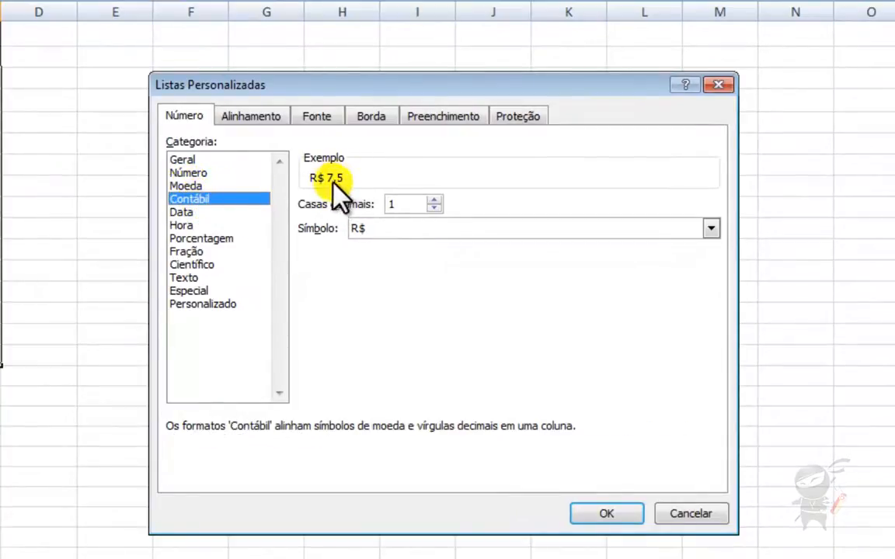
pyautogui.click(175, 211)
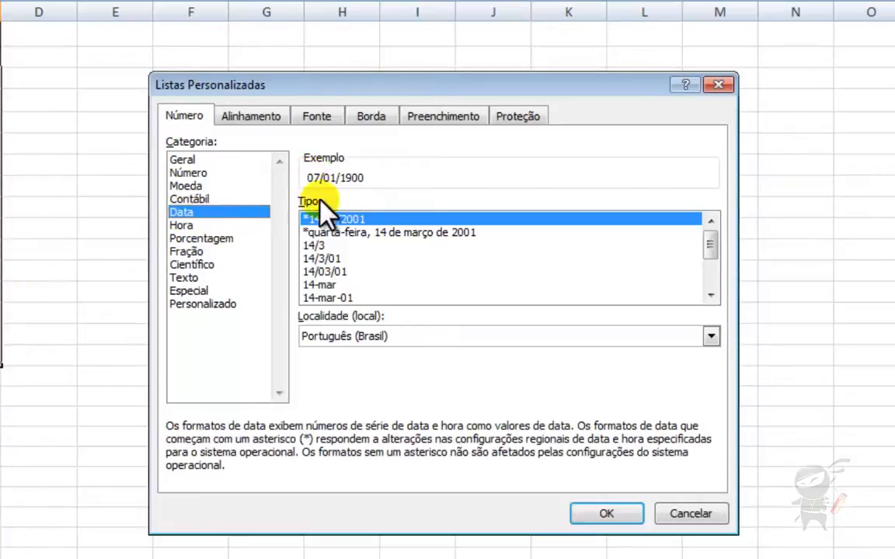
pyautogui.click(185, 226)
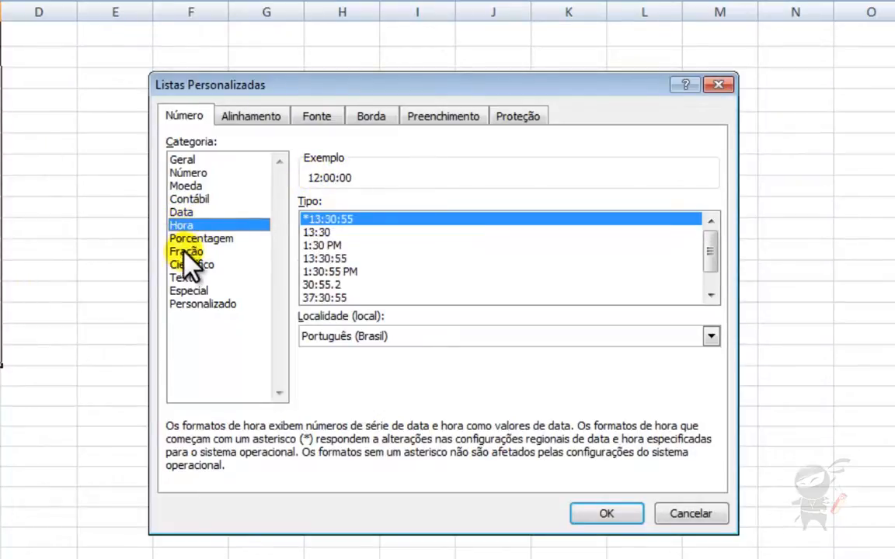
pyautogui.click(190, 239)
pyautogui.click(187, 251)
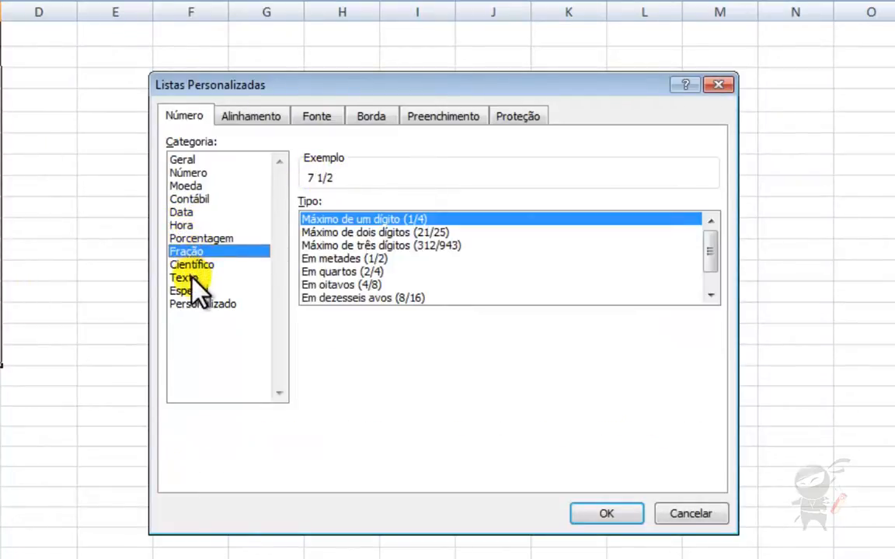
pyautogui.click(191, 262)
pyautogui.click(189, 278)
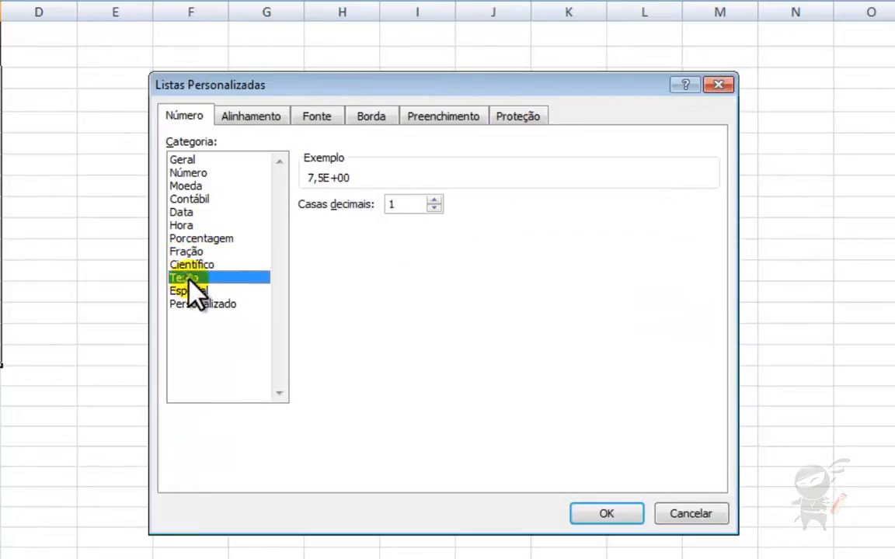
pyautogui.click(189, 291)
pyautogui.click(193, 303)
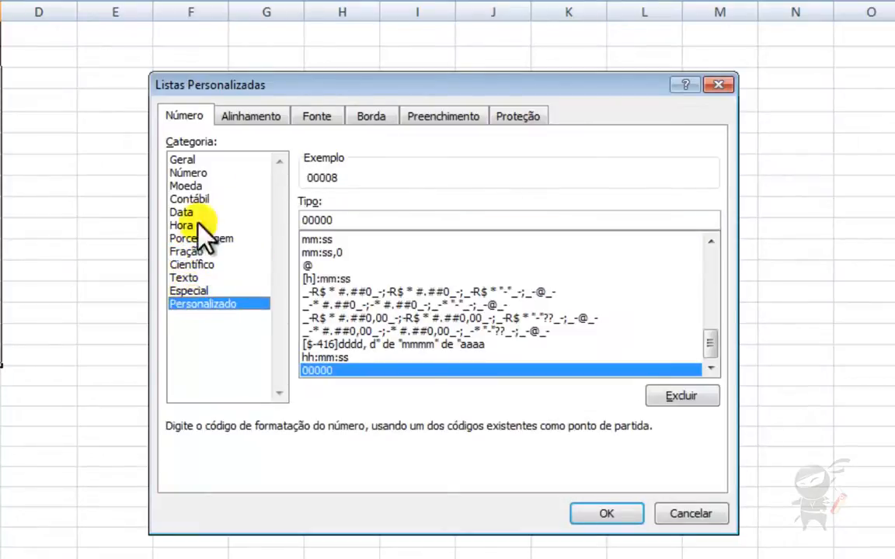
pyautogui.click(185, 160)
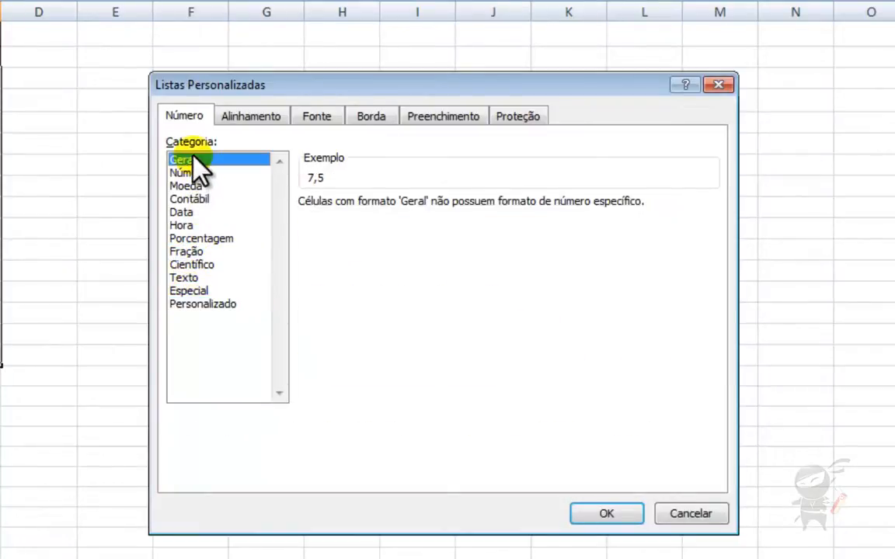
# - On the Alinhamento tab set Vertical to Centro and toggle cell merging
pyautogui.click(250, 118)
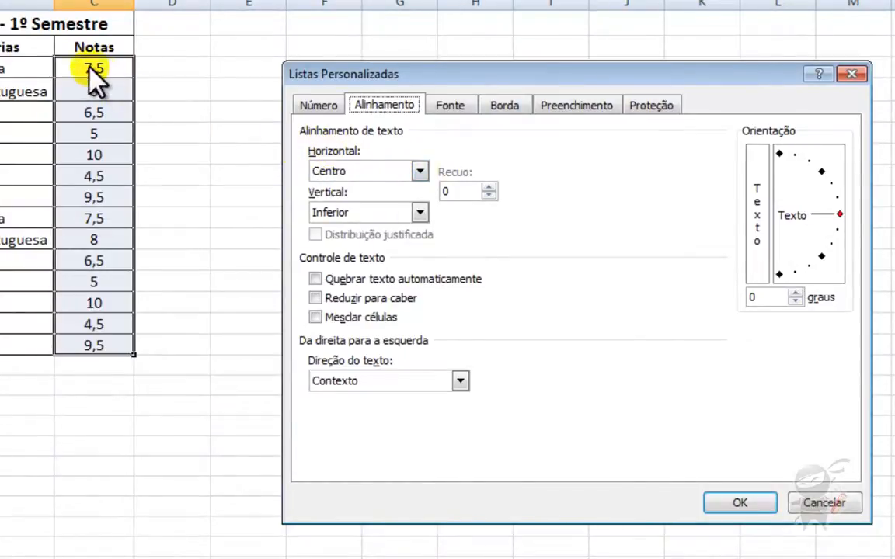
pyautogui.click(338, 212)
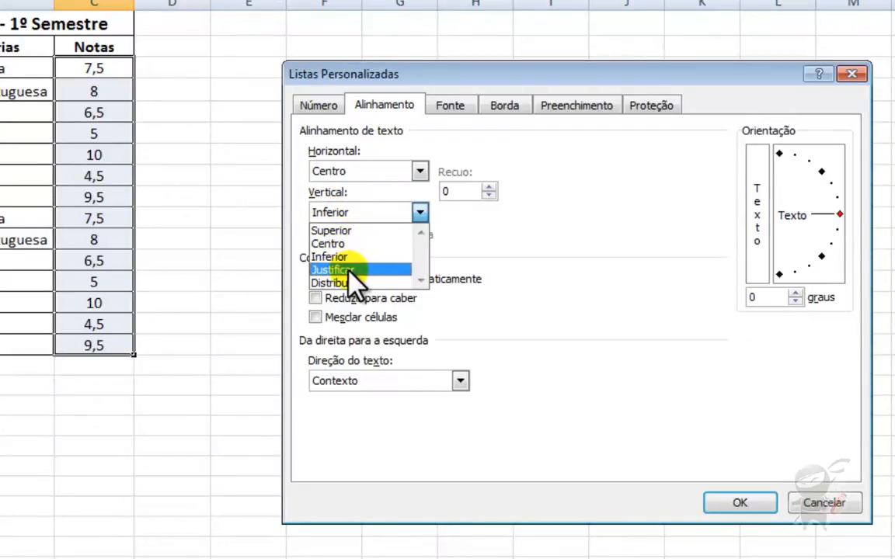
pyautogui.click(361, 245)
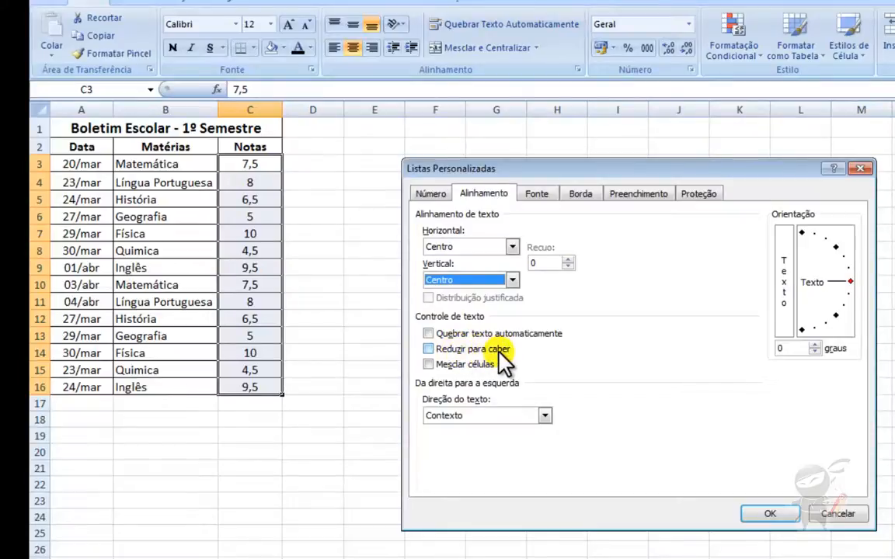
pyautogui.click(428, 365)
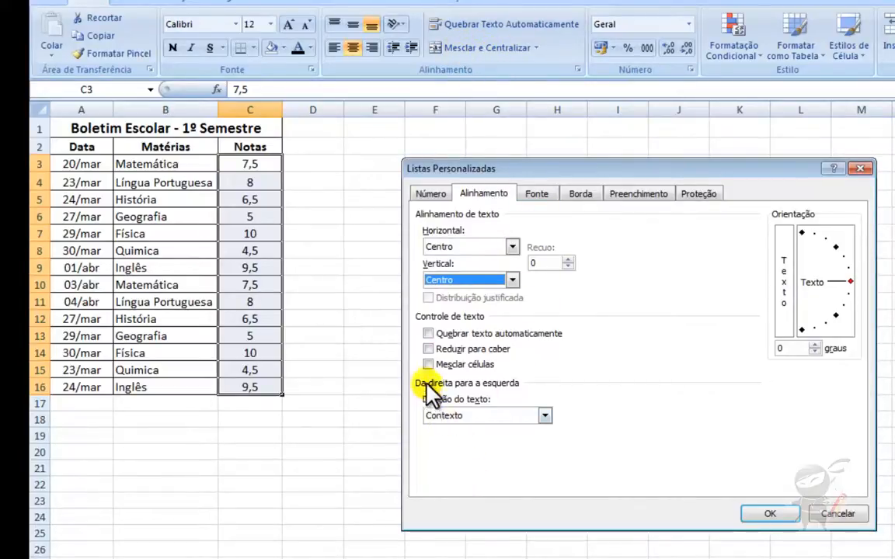
# - Set text direction to Da direita para a esquerda, apply, and start editing C3
pyautogui.click(544, 417)
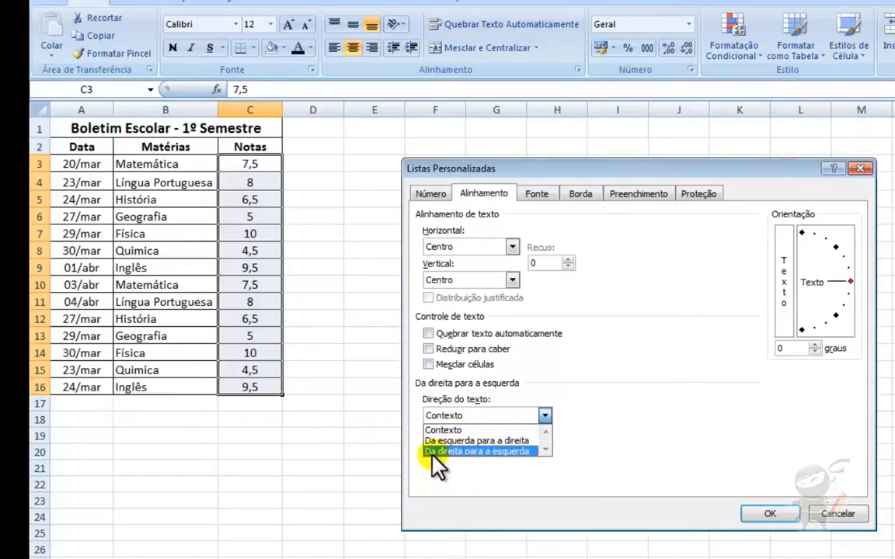
pyautogui.click(491, 451)
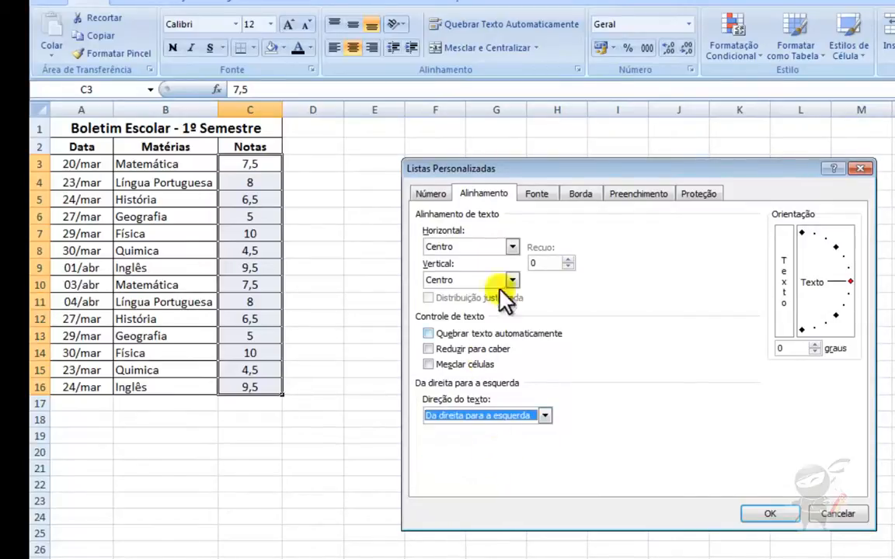
pyautogui.click(767, 513)
pyautogui.doubleClick(264, 164)
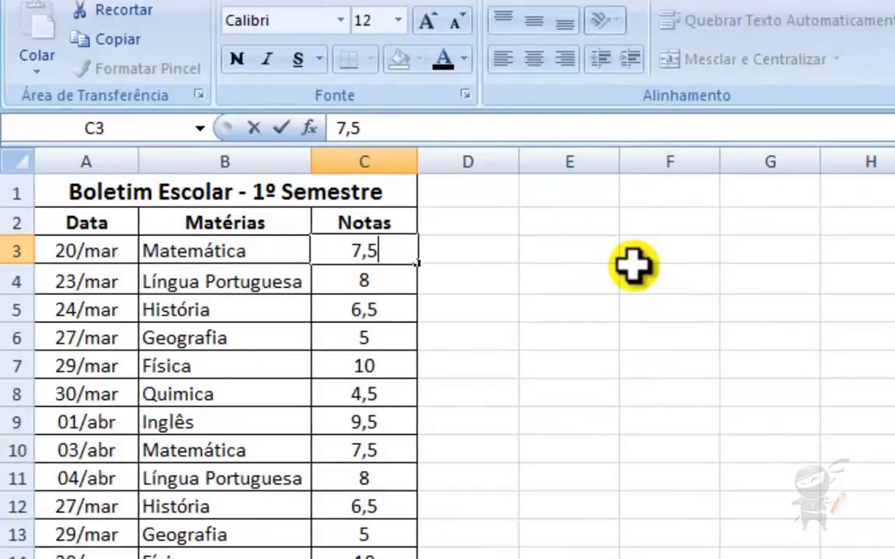
# - Type and delete leading digits in C3, committing it unchanged as 7,5
pyautogui.press('Home')
pyautogui.write('11')
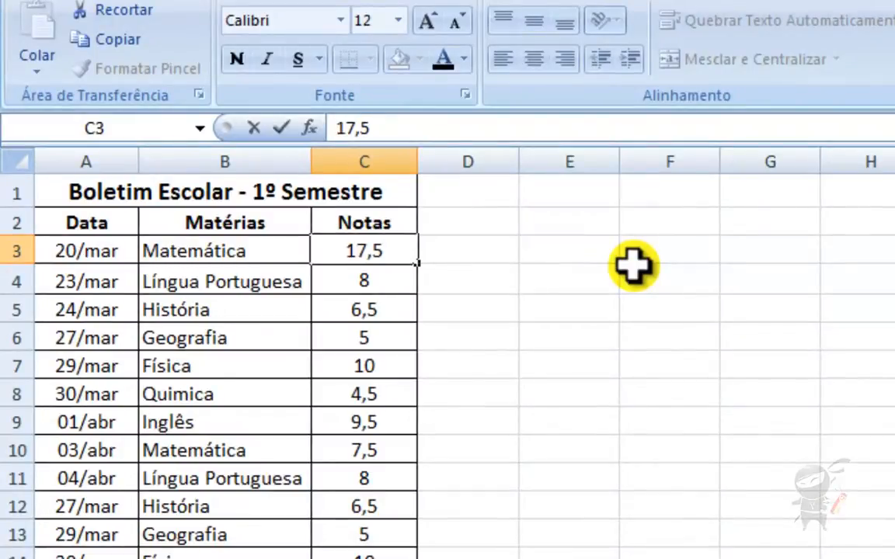
pyautogui.write('11')
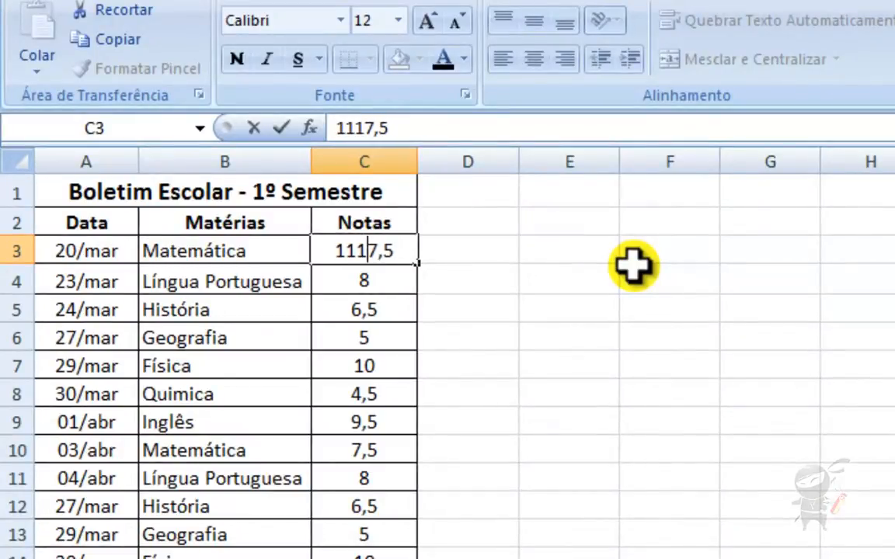
pyautogui.write('1')
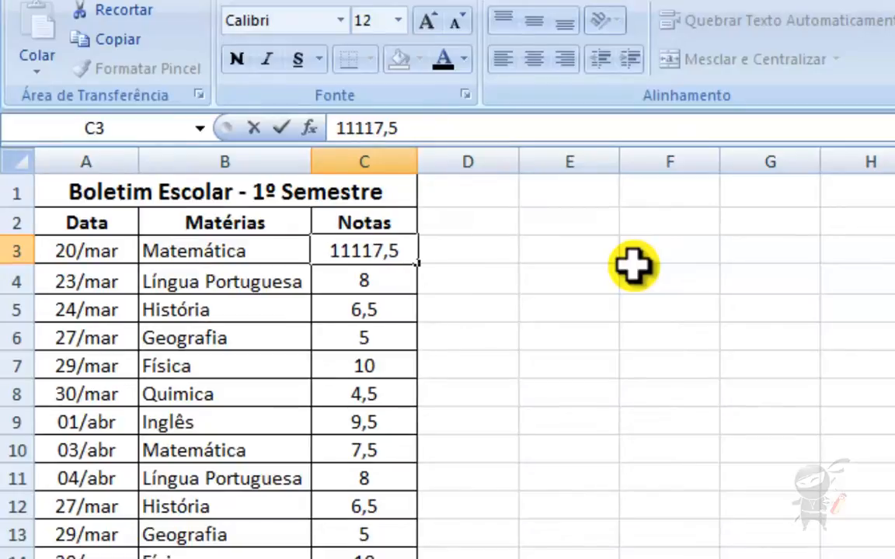
pyautogui.press('BackSpace')
pyautogui.press('BackSpace')
pyautogui.press('BackSpace')
pyautogui.press('BackSpace')
pyautogui.press('BackSpace')
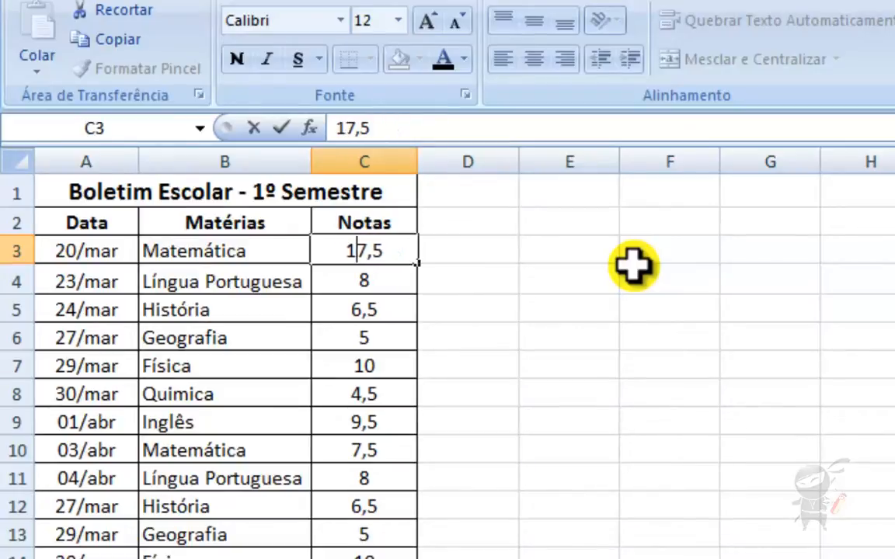
pyautogui.press('Return')
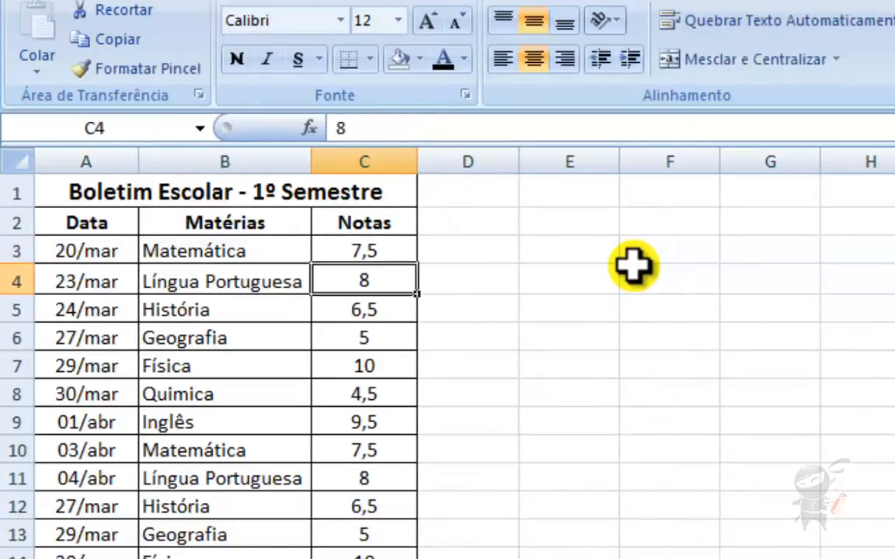
# - Select C3:C16 and open Formatar Células on the Fonte tab
pyautogui.press('Up')
pyautogui.hotkey('shift', 'Down')
pyautogui.hotkey('shift', 'Down')
pyautogui.hotkey('shift', 'Down')
pyautogui.hotkey('shift', 'Down')
pyautogui.hotkey('shift', 'Down')
pyautogui.hotkey('shift', 'Down')
pyautogui.hotkey('shift', 'Down')
pyautogui.hotkey('shift', 'Down')
pyautogui.hotkey('shift', 'Down')
pyautogui.hotkey('shift', 'Down')
pyautogui.hotkey('shift', 'Down')
pyautogui.hotkey('shift', 'Down')
pyautogui.hotkey('shift', 'Down')
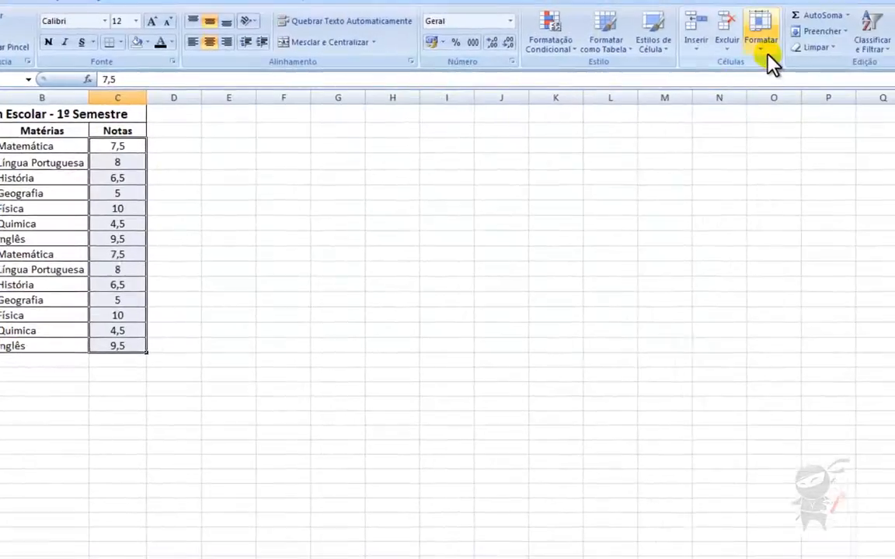
pyautogui.click(758, 48)
pyautogui.click(778, 314)
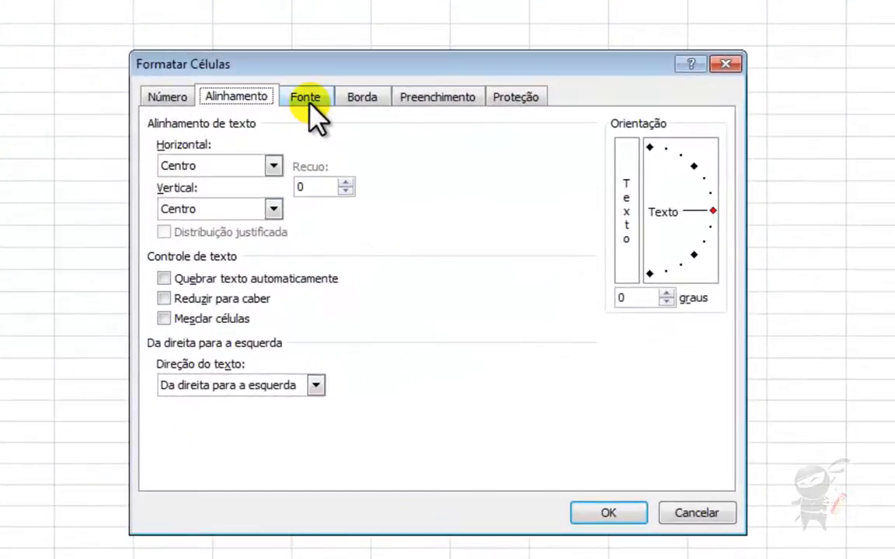
pyautogui.click(369, 176)
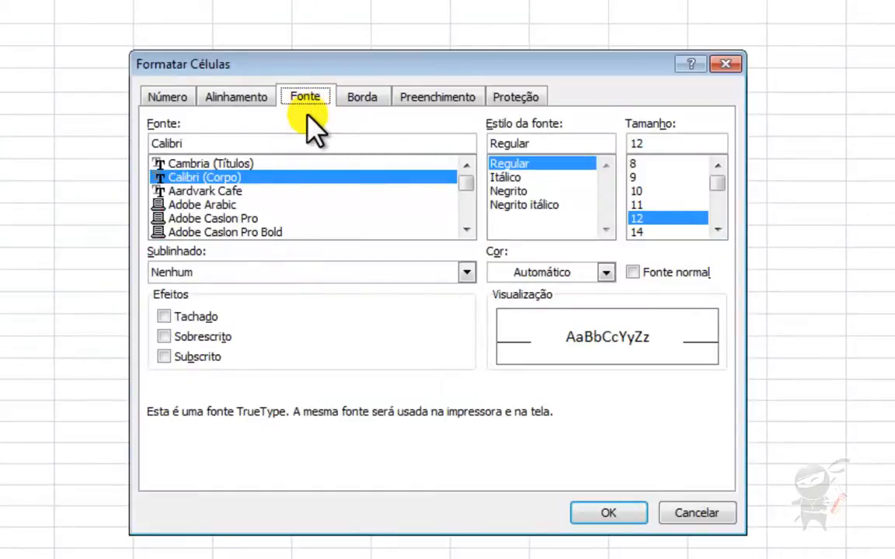
# - Select Adobe Arabic as the font for the Notas cells
pyautogui.click(189, 179)
pyautogui.click(217, 204)
pyautogui.click(466, 229)
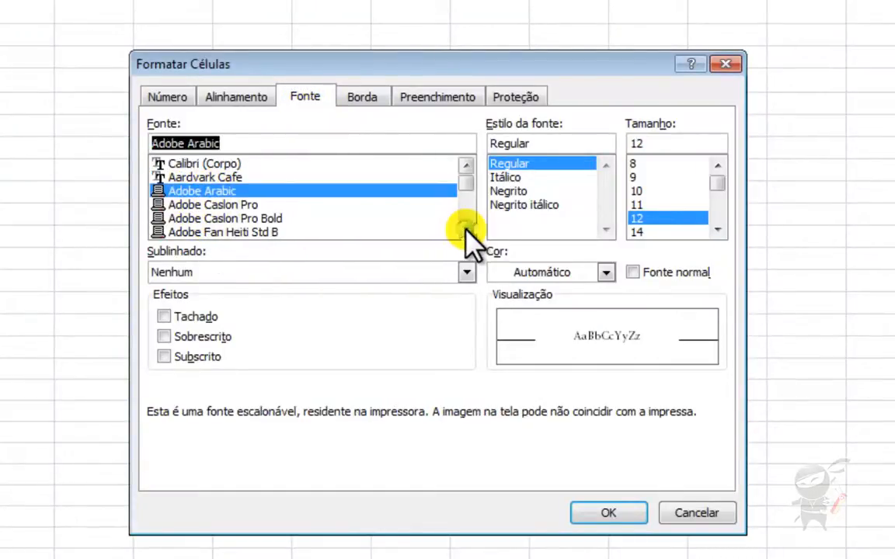
pyautogui.click(466, 231)
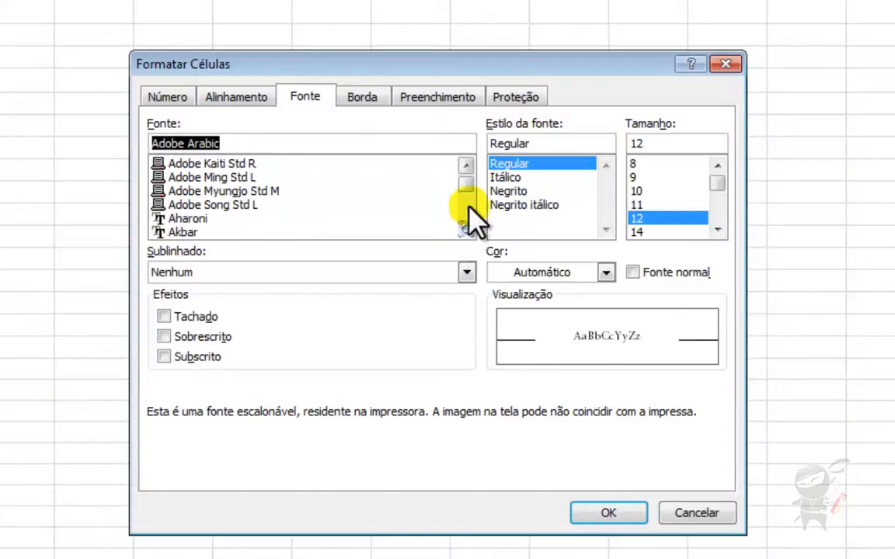
pyautogui.click(468, 206)
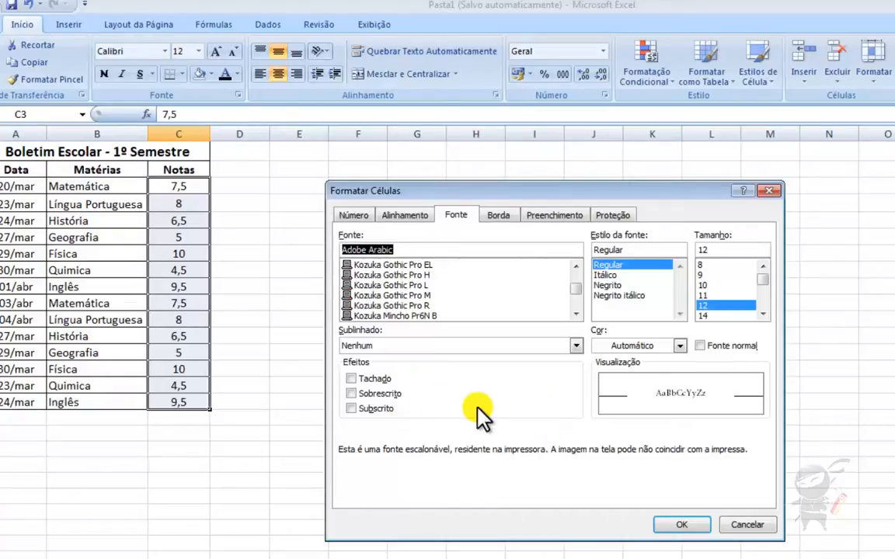
# - Preview strikethrough, superscript and subscript, leaving font effects and colour unchanged
pyautogui.click(354, 380)
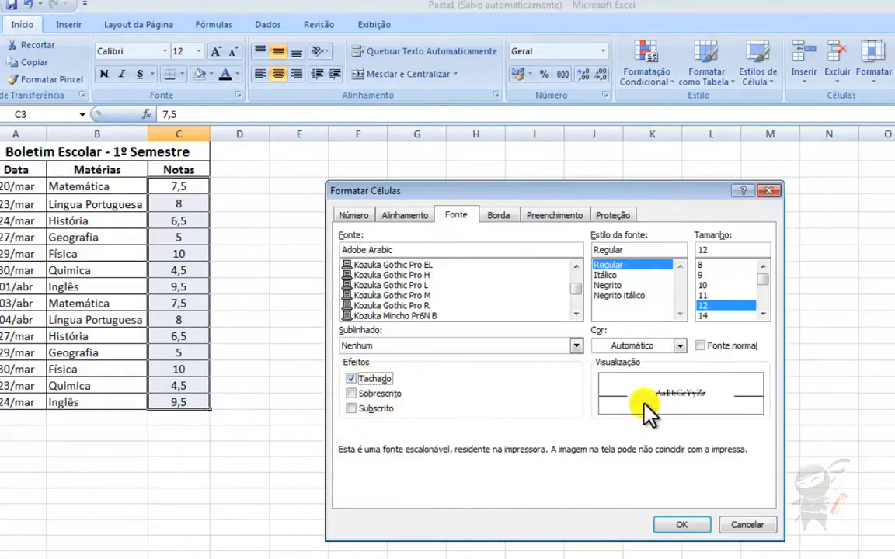
pyautogui.click(354, 379)
pyautogui.click(354, 394)
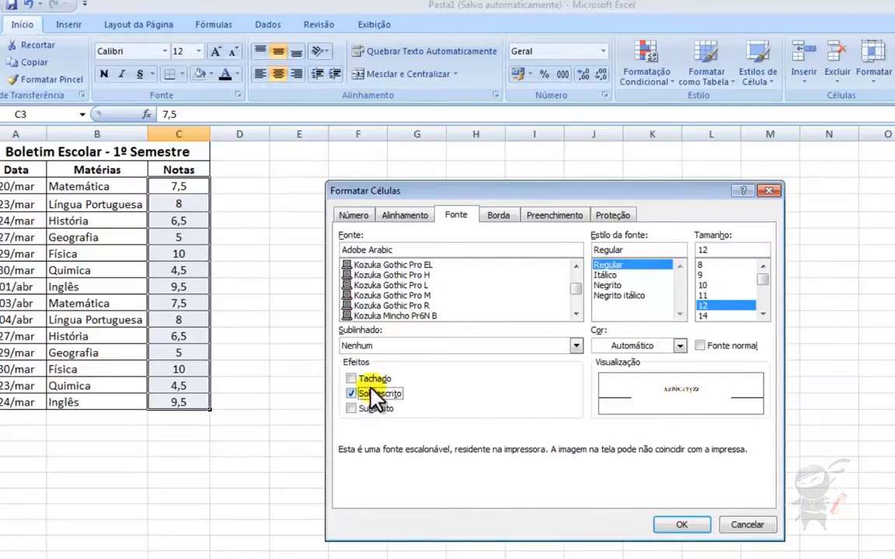
pyautogui.click(350, 408)
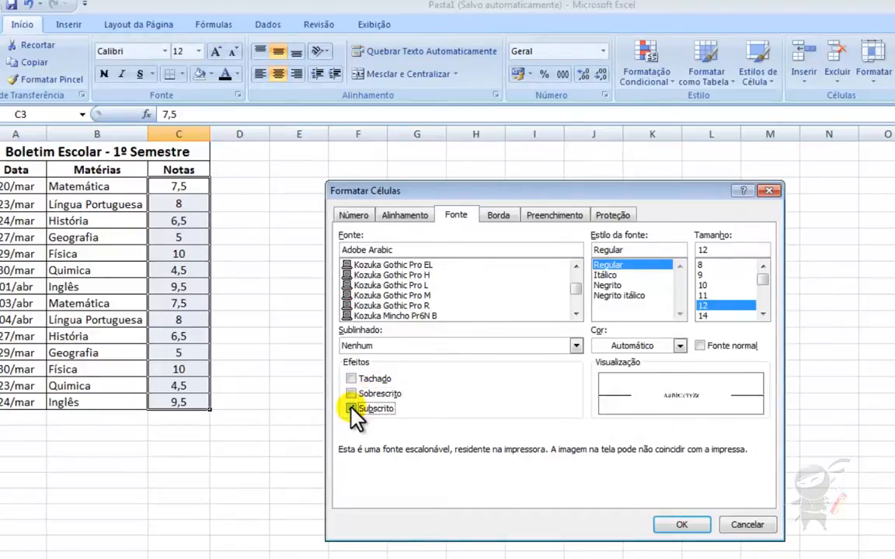
pyautogui.click(351, 409)
pyautogui.click(680, 345)
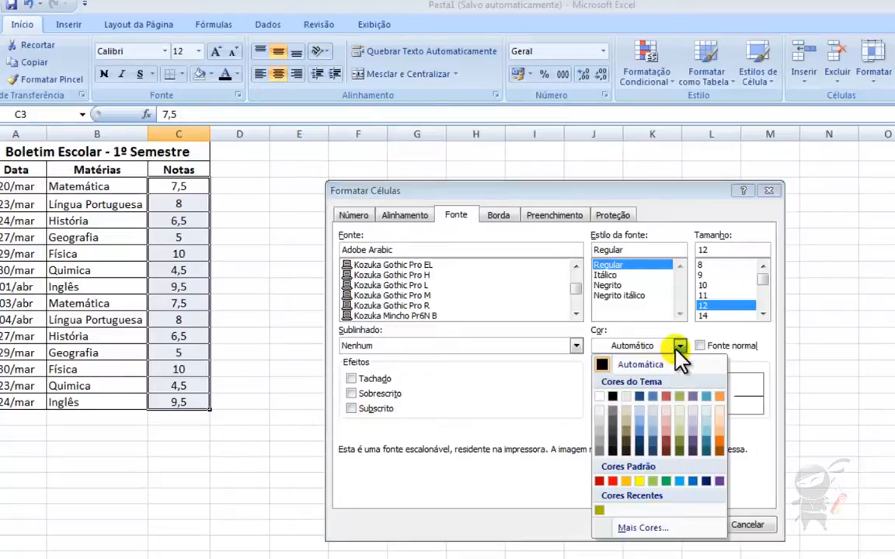
pyautogui.press('Escape')
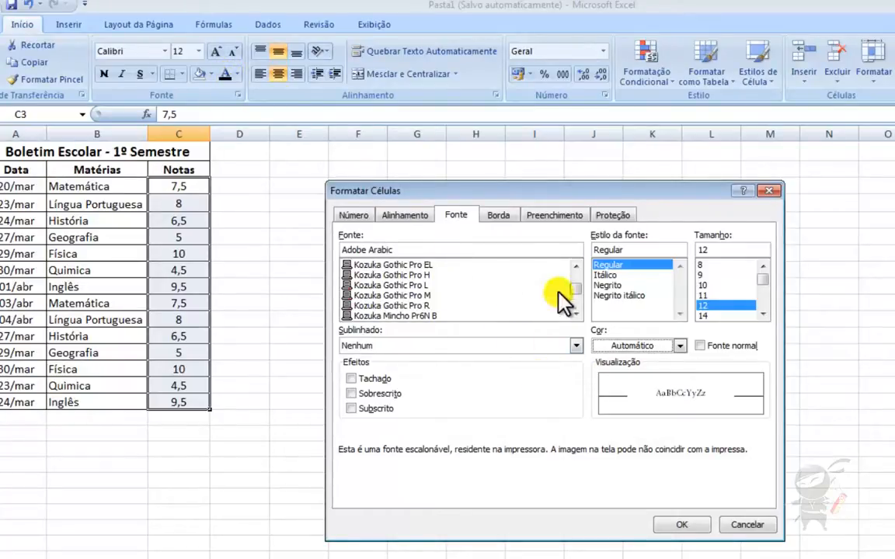
pyautogui.click(495, 217)
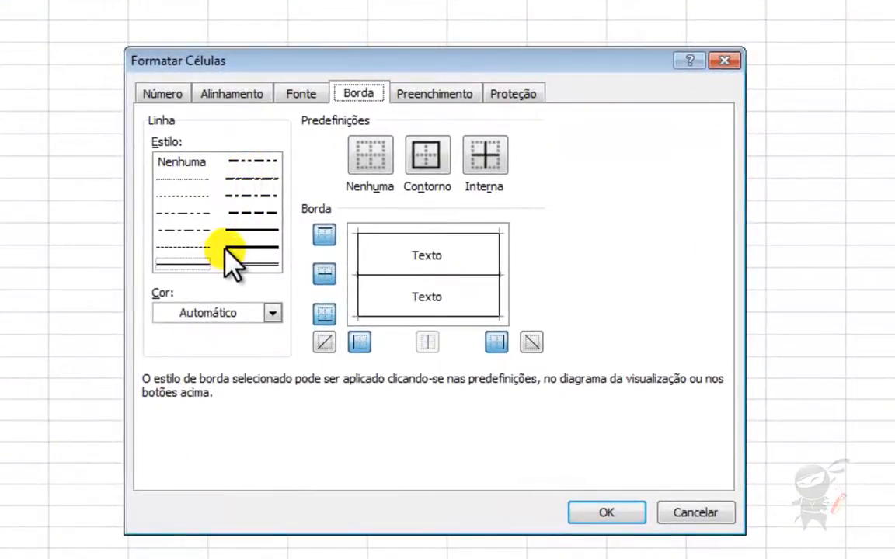
# - Apply double-line borders to the top, left, right, bottom and inner horizontal edges
pyautogui.click(256, 190)
pyautogui.click(247, 196)
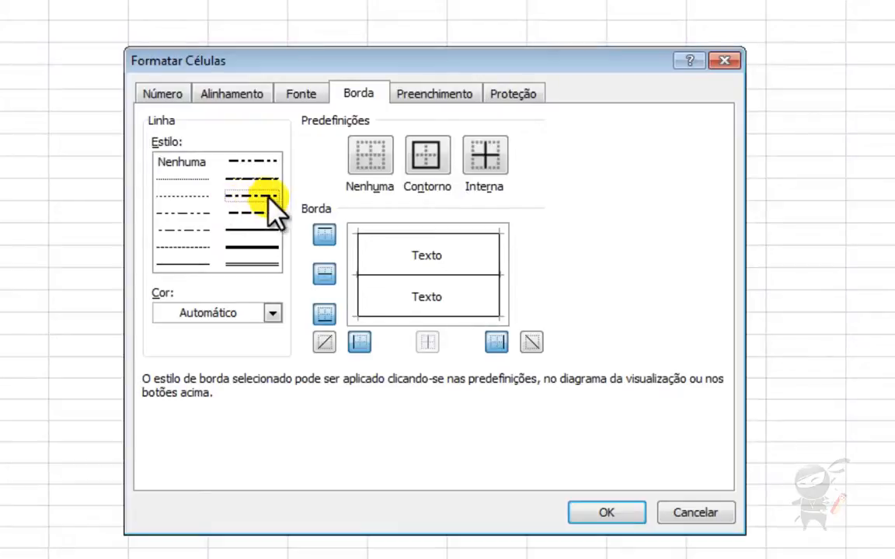
pyautogui.click(240, 231)
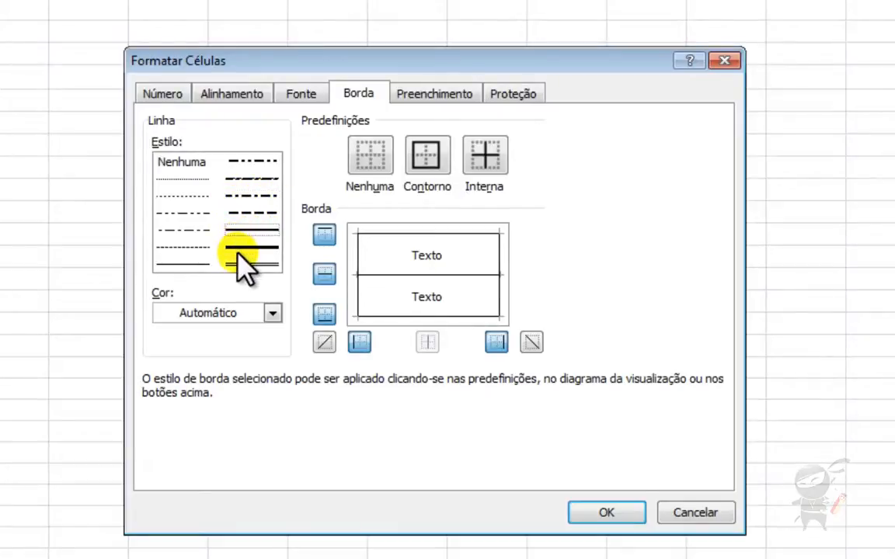
pyautogui.click(238, 248)
pyautogui.click(250, 265)
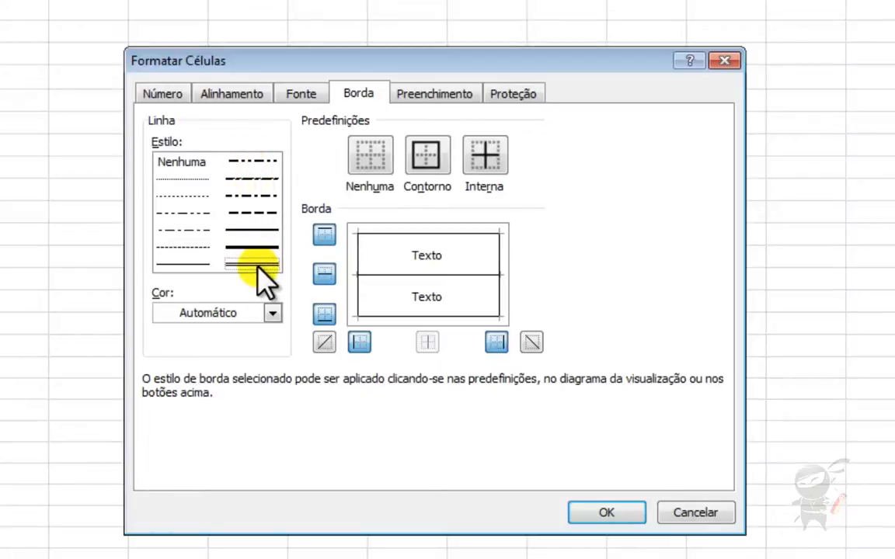
pyautogui.click(395, 235)
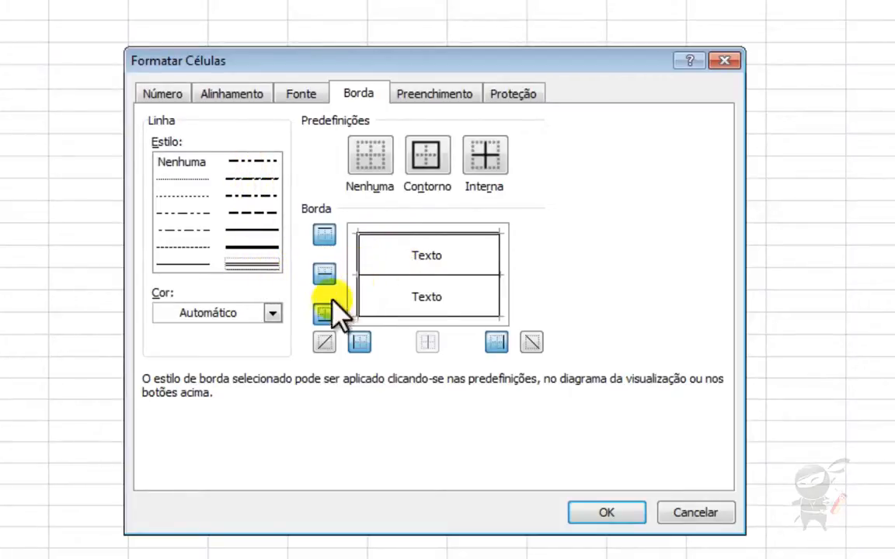
pyautogui.click(360, 342)
pyautogui.click(497, 342)
pyautogui.click(325, 314)
pyautogui.click(419, 276)
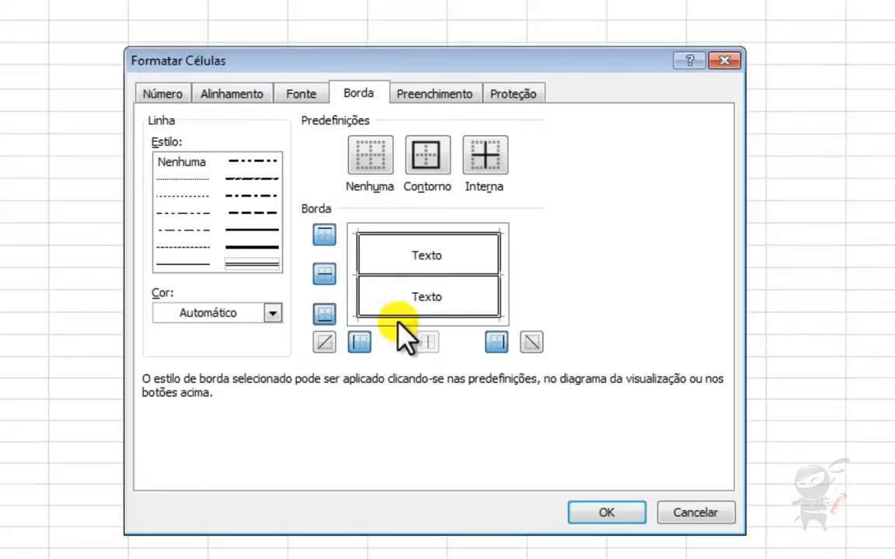
# - Switch the border colour to dark red and redraw the top, left, right and bottom borders
pyautogui.click(272, 313)
pyautogui.click(252, 444)
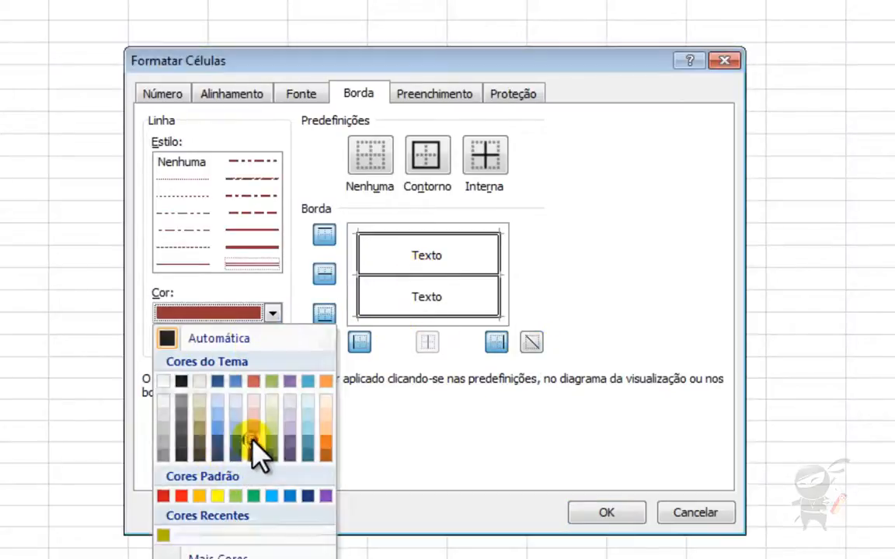
pyautogui.click(405, 275)
pyautogui.click(404, 234)
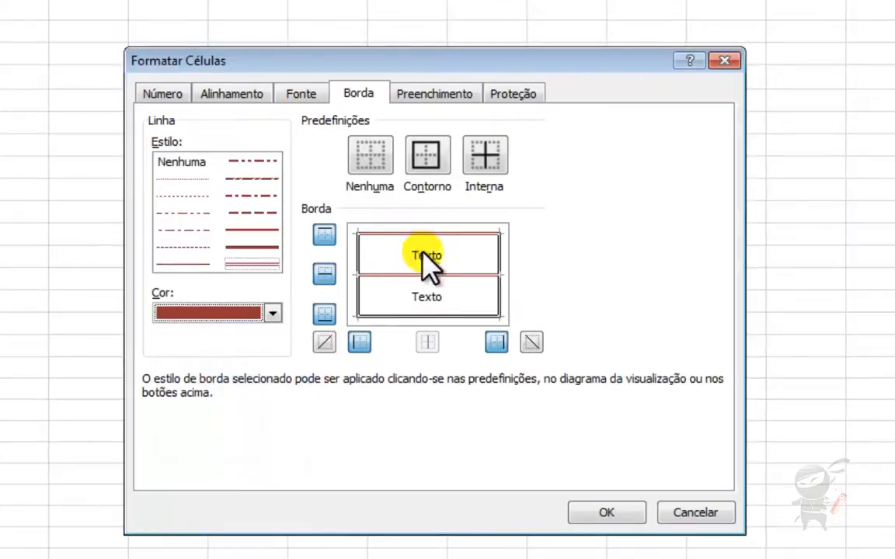
pyautogui.click(358, 342)
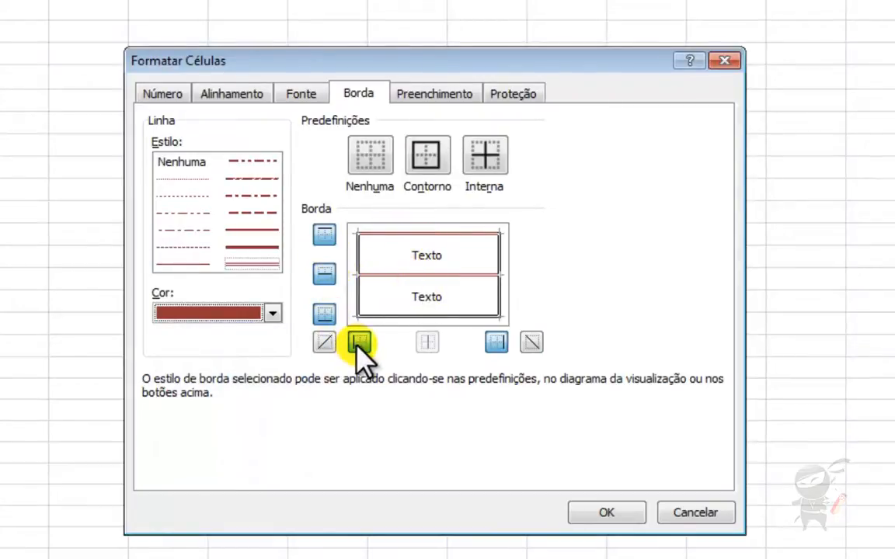
pyautogui.click(499, 342)
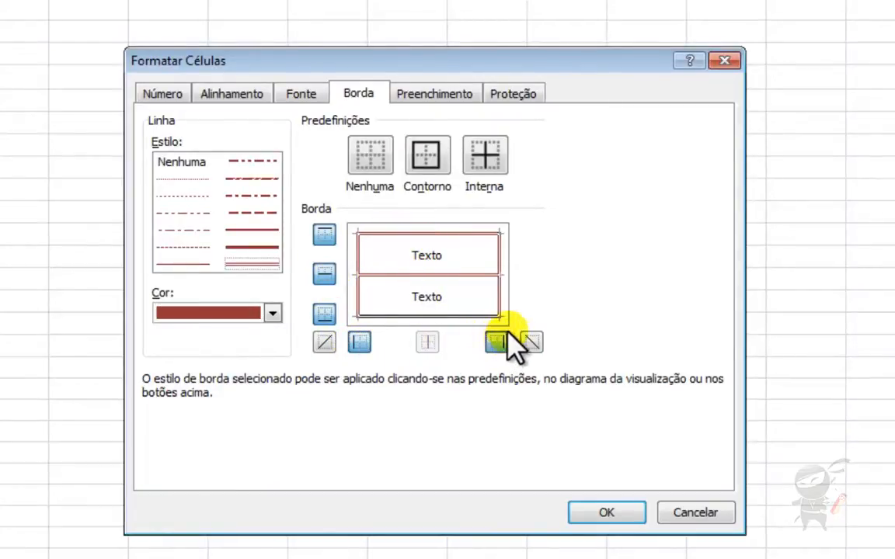
pyautogui.click(324, 314)
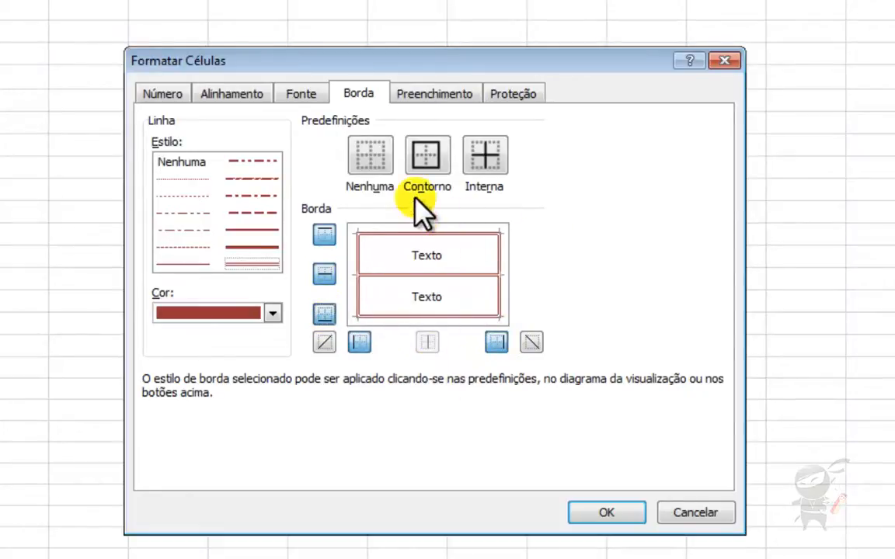
pyautogui.click(429, 97)
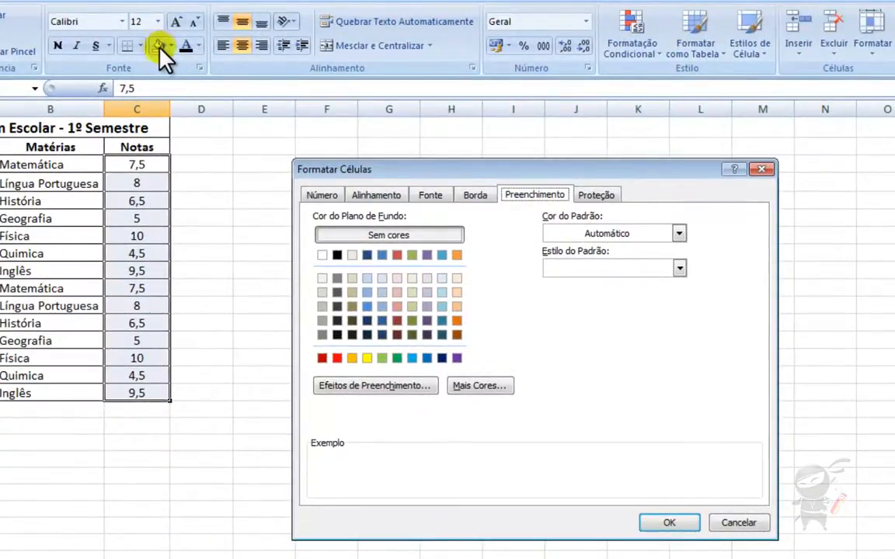
# - Fill the Notas cells with light olive green and a fine dotted pattern in automatic colour
pyautogui.click(413, 307)
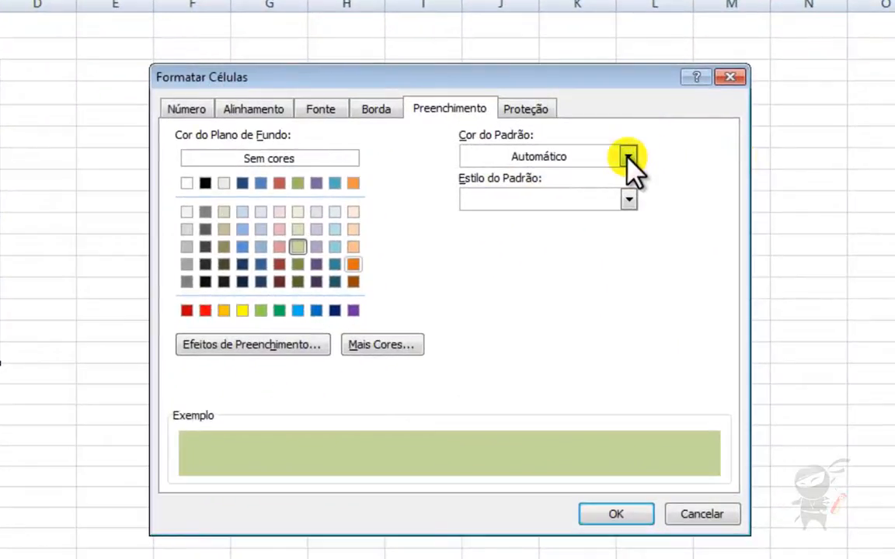
pyautogui.click(627, 157)
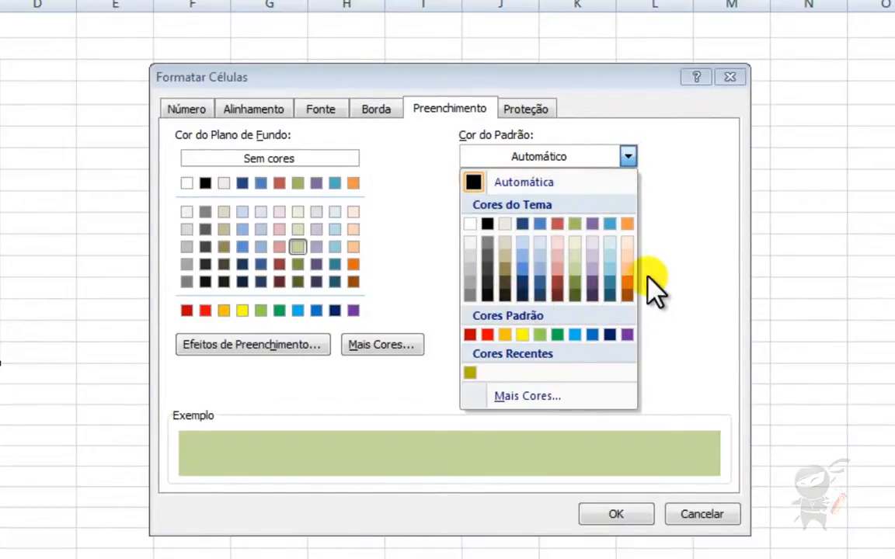
pyautogui.click(660, 247)
pyautogui.click(628, 201)
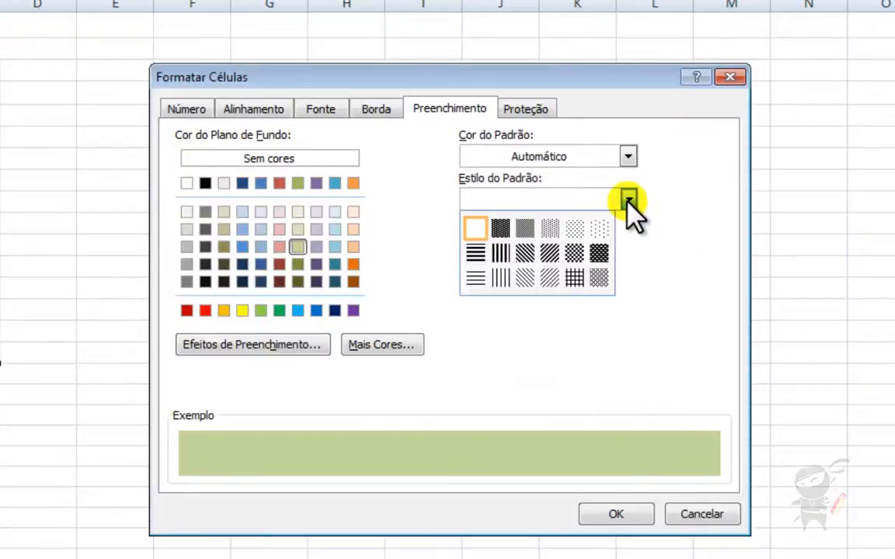
pyautogui.click(599, 230)
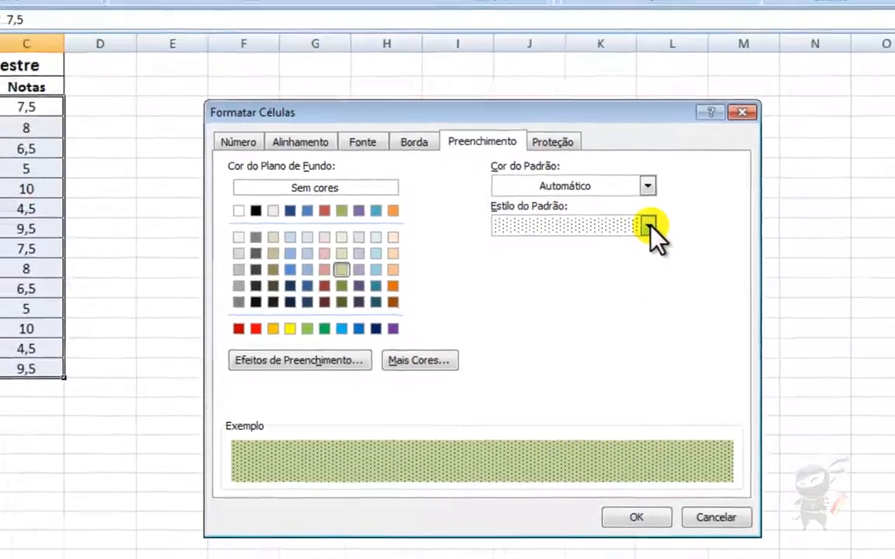
pyautogui.click(628, 199)
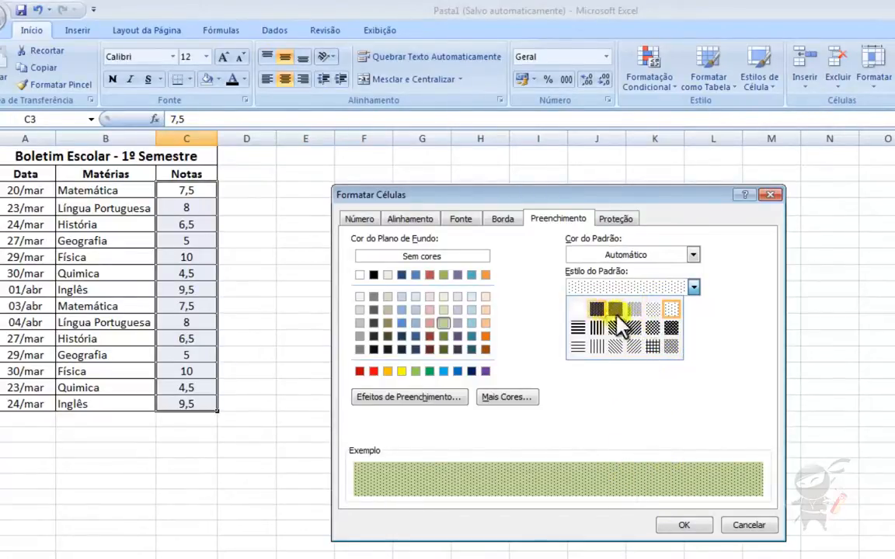
pyautogui.click(665, 297)
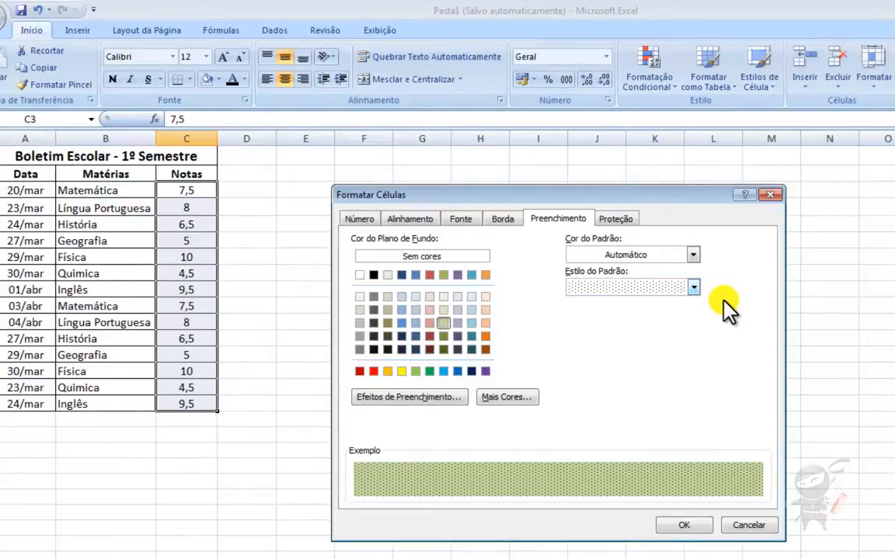
pyautogui.click(615, 220)
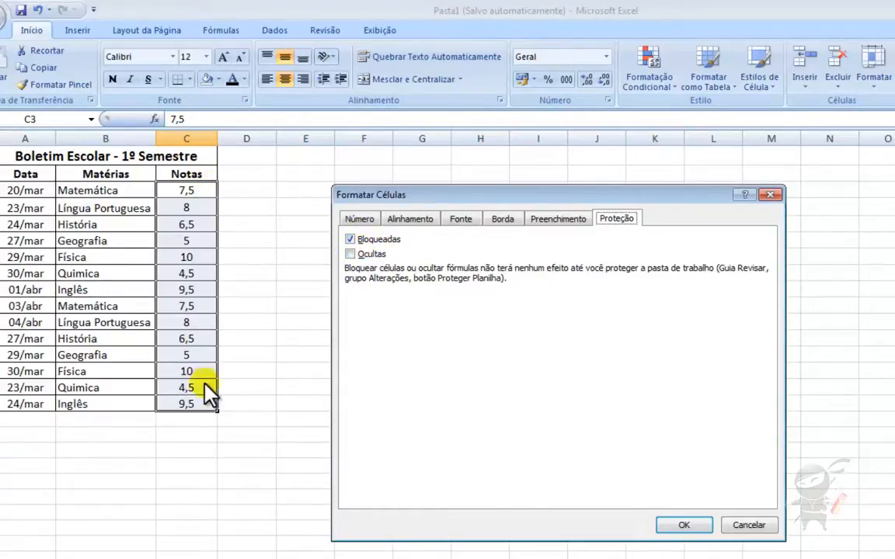
# - Confirm the dialog so C3–C16 get Adobe Arabic, double dark-red borders and dotted olive fill
pyautogui.click(683, 526)
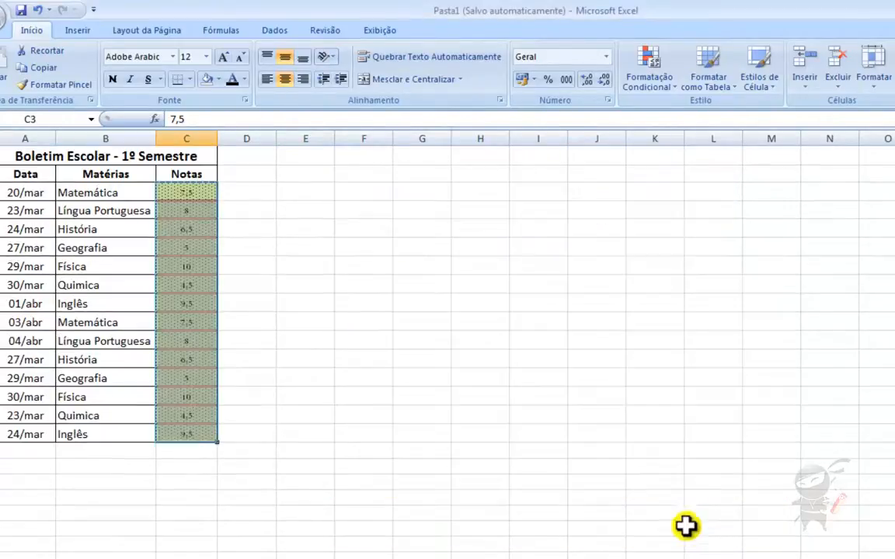
pyautogui.click(526, 338)
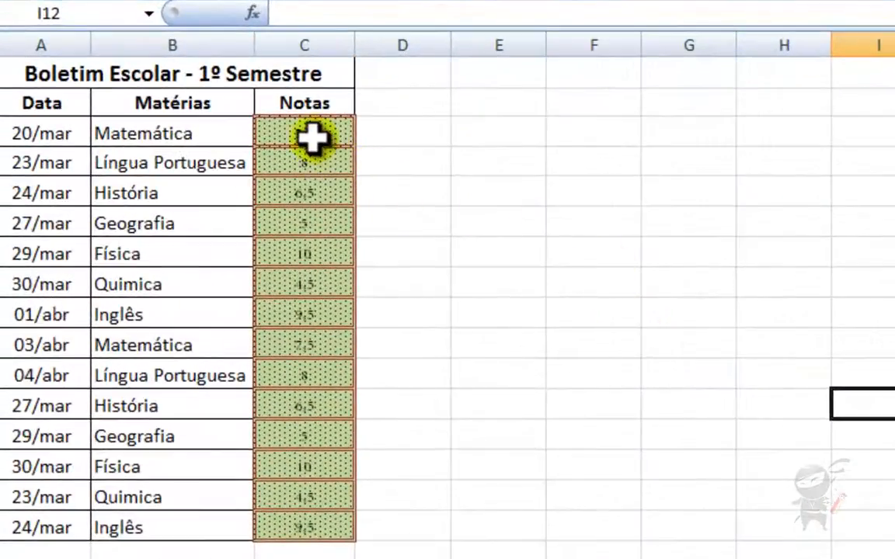